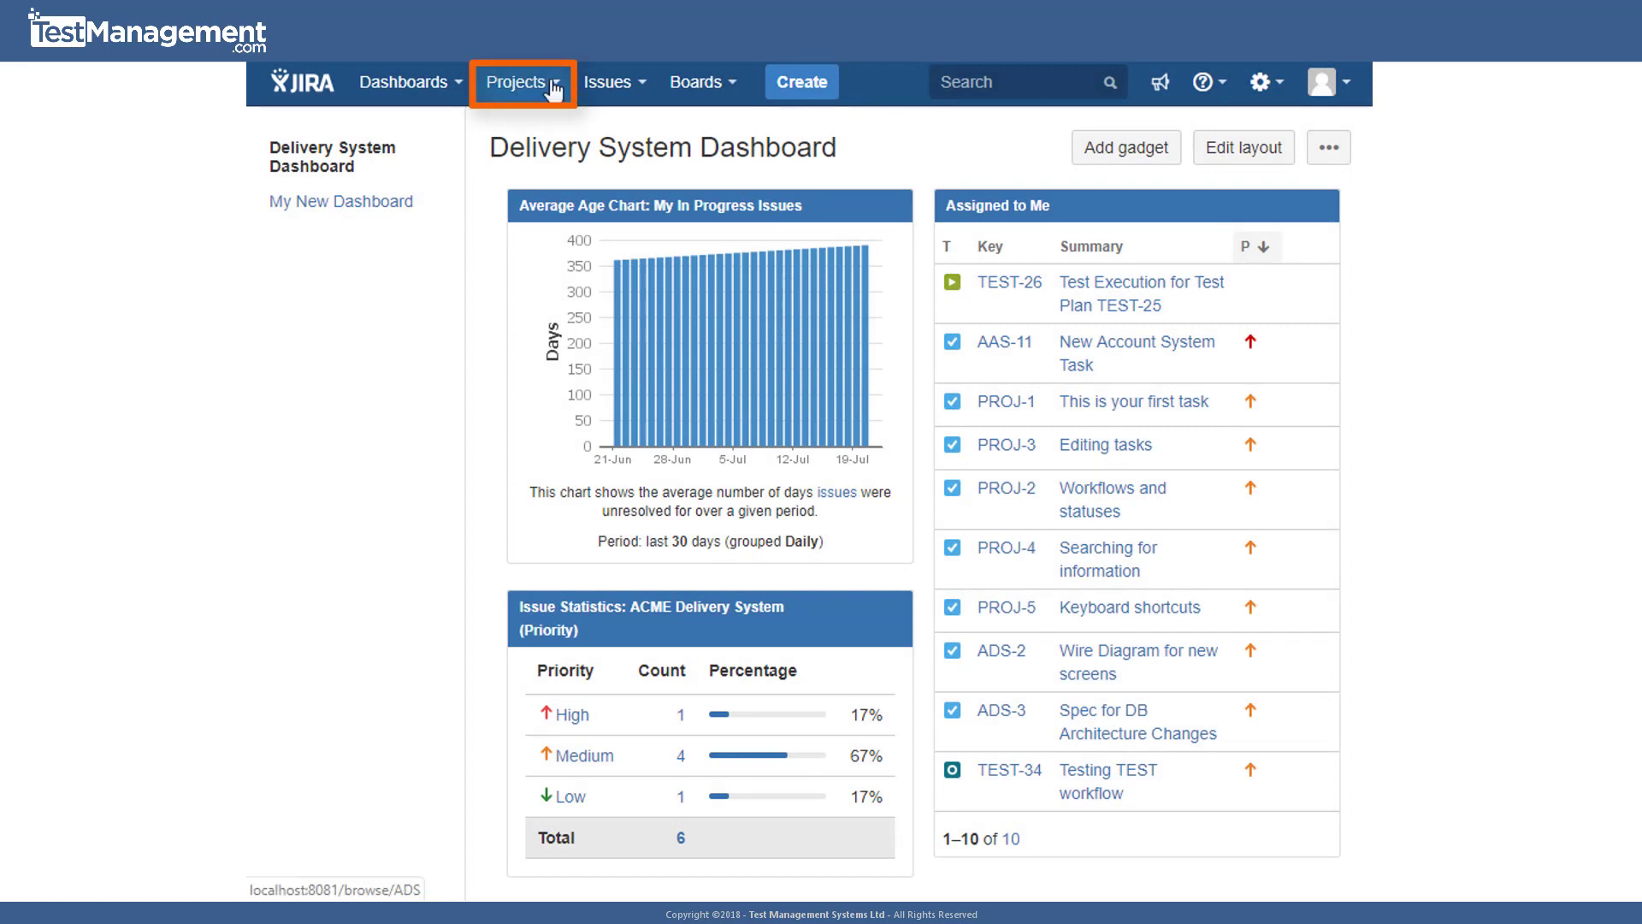
# Open the ACME Accounting Systems (AAS) issues and apply My open issues, showing only AAS-11.
pyautogui.click(554, 85)
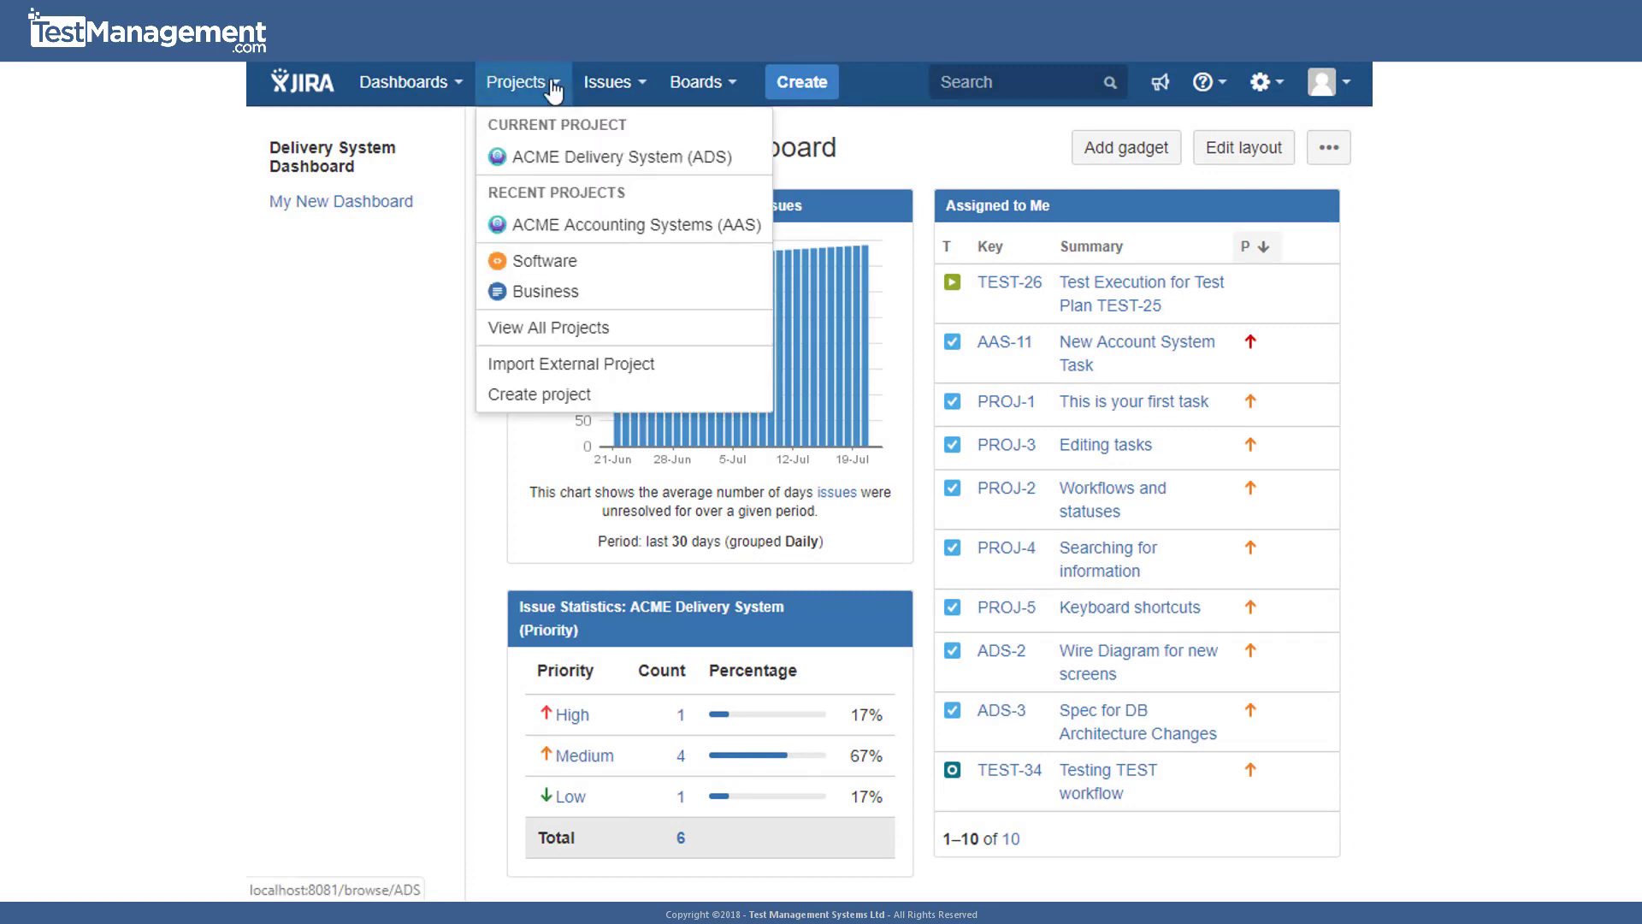
pyautogui.click(587, 227)
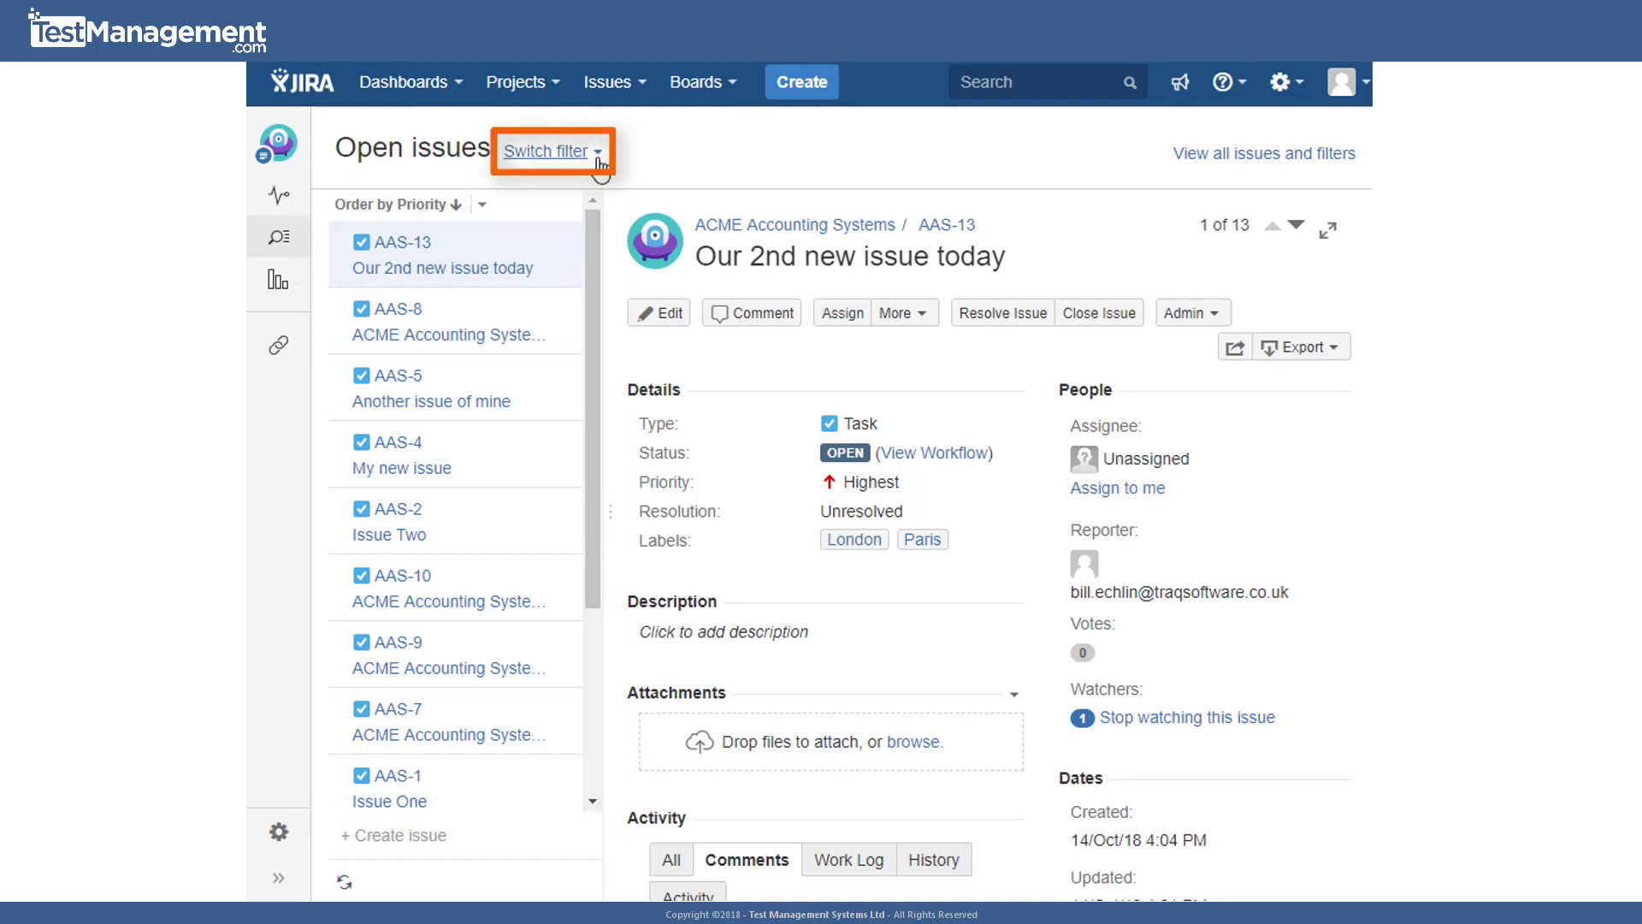
pyautogui.click(598, 155)
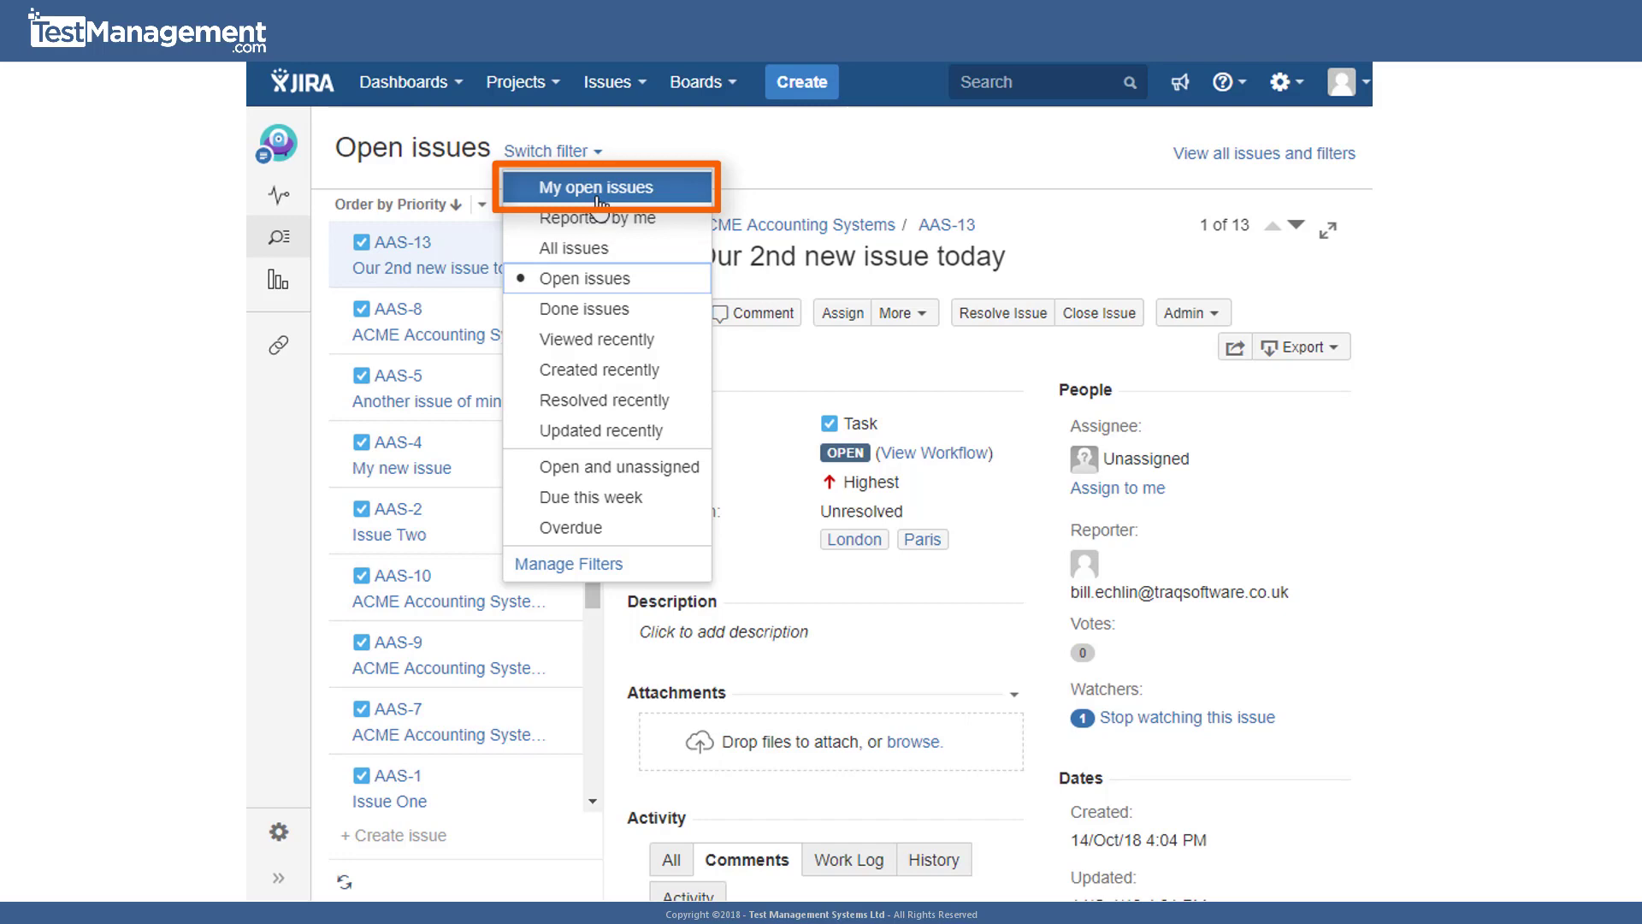
pyautogui.click(599, 192)
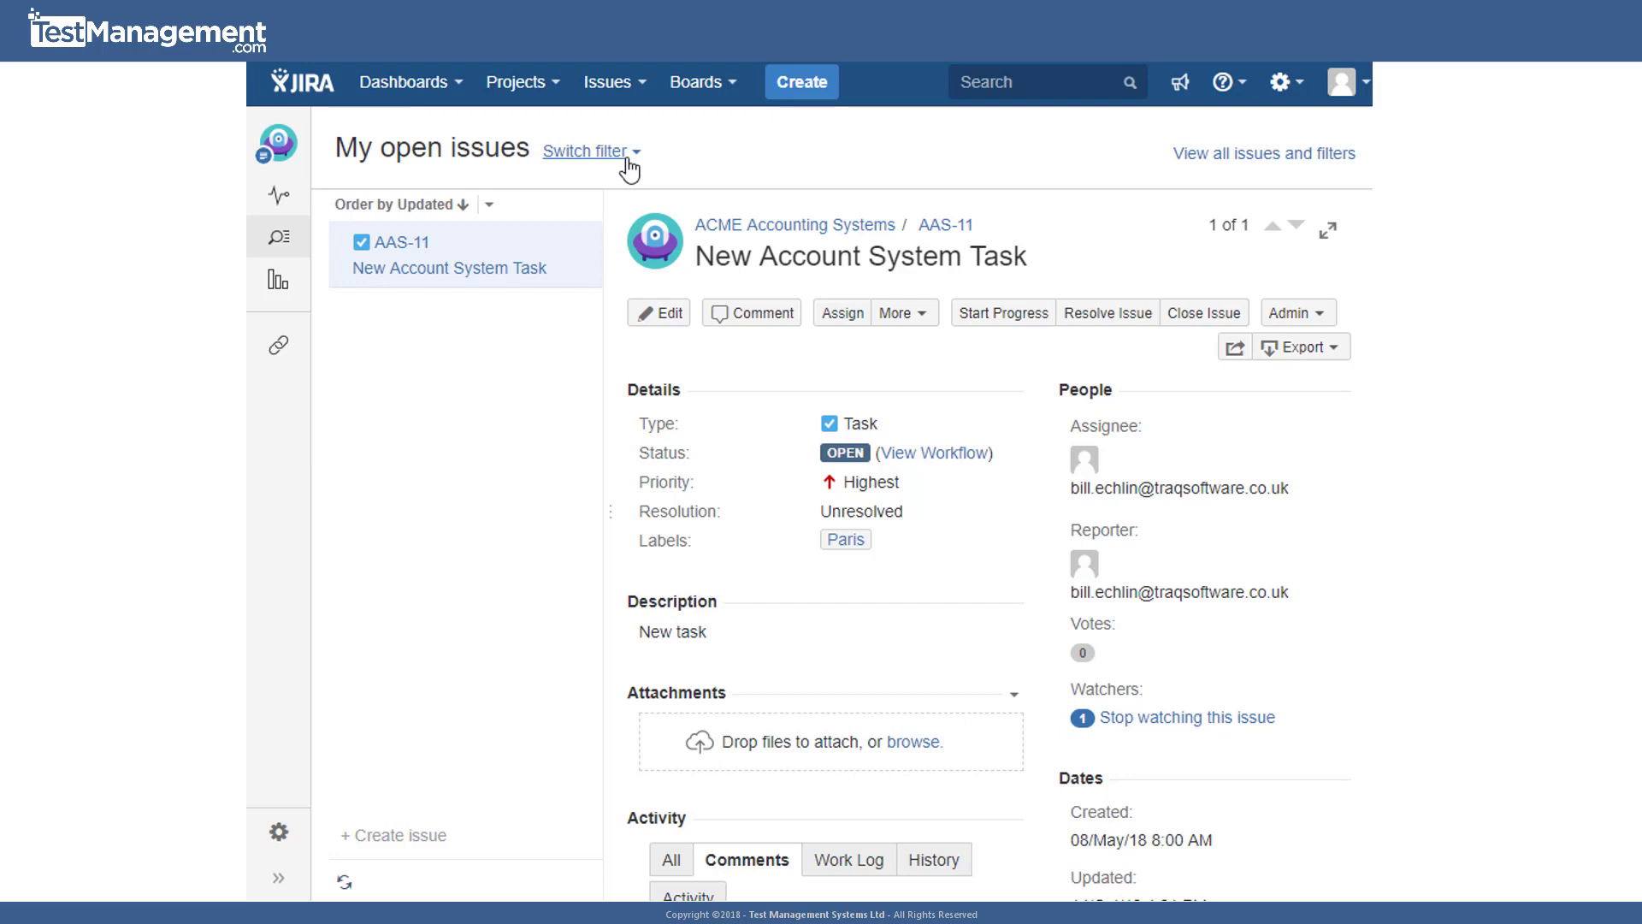
# Switch the AAS issue filter to Open issues, listing all 13 open issues.
pyautogui.click(627, 155)
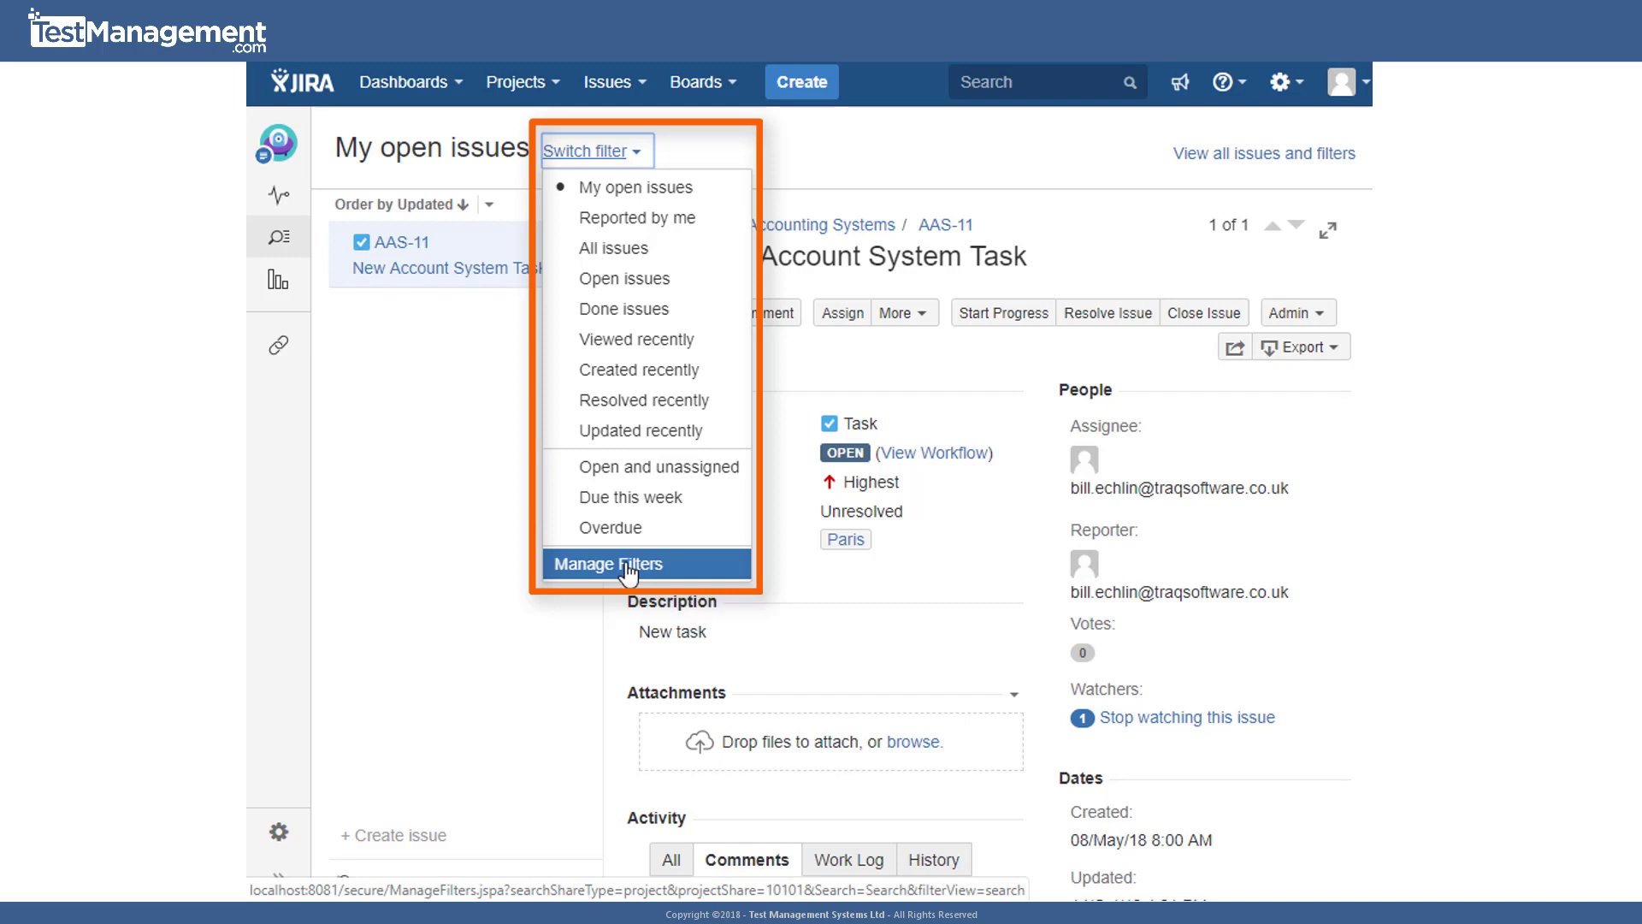
pyautogui.click(628, 566)
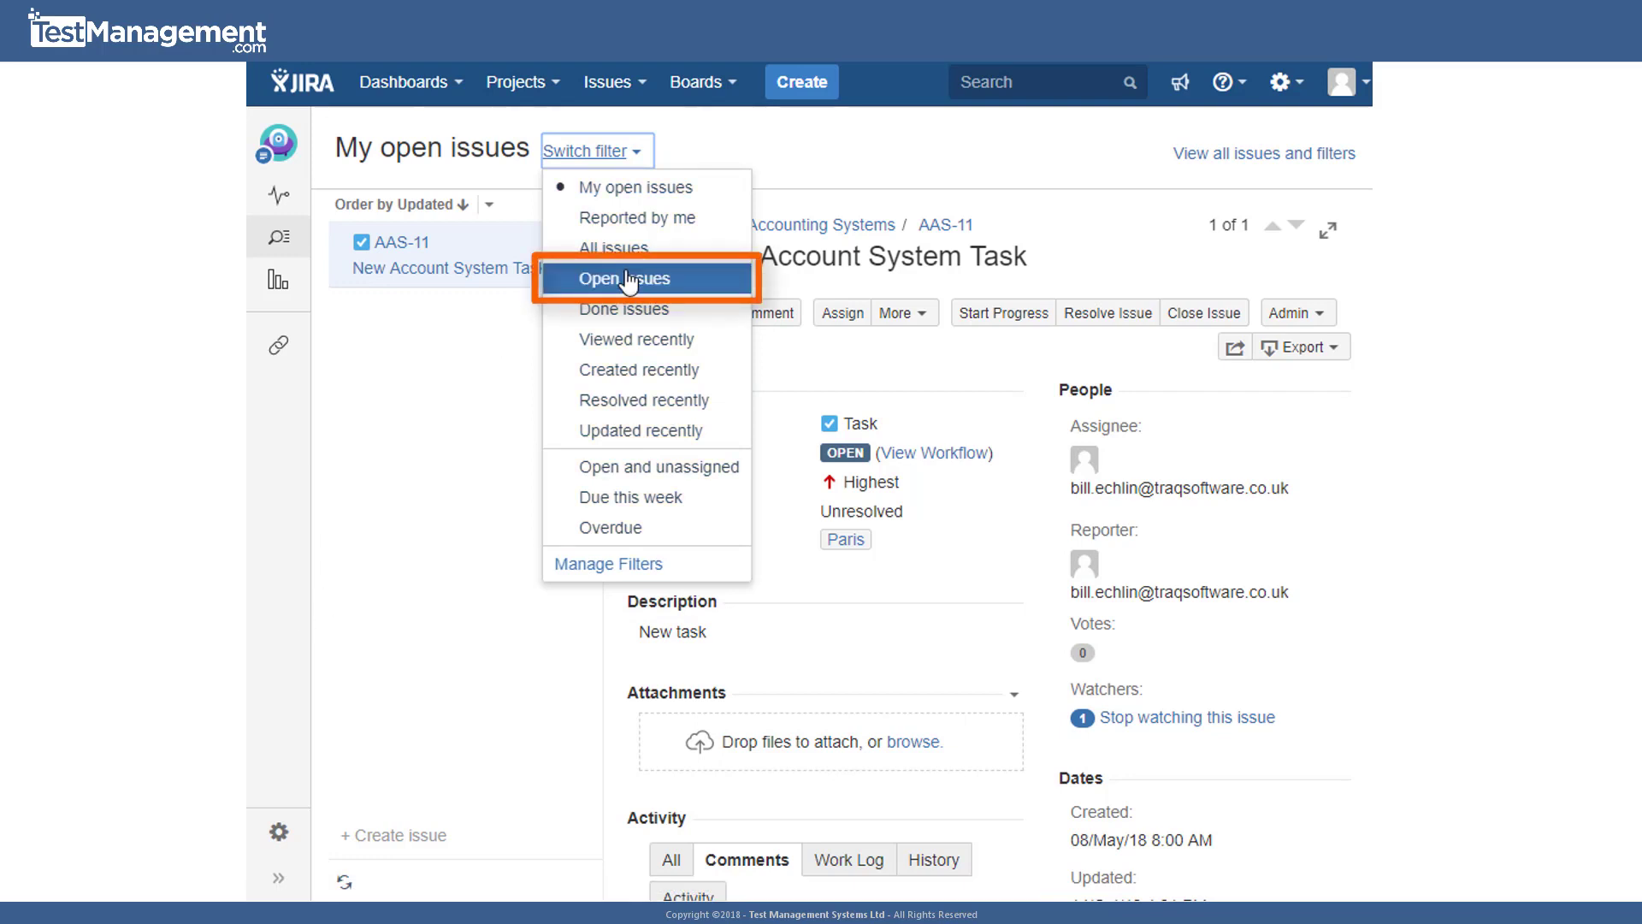
pyautogui.click(634, 283)
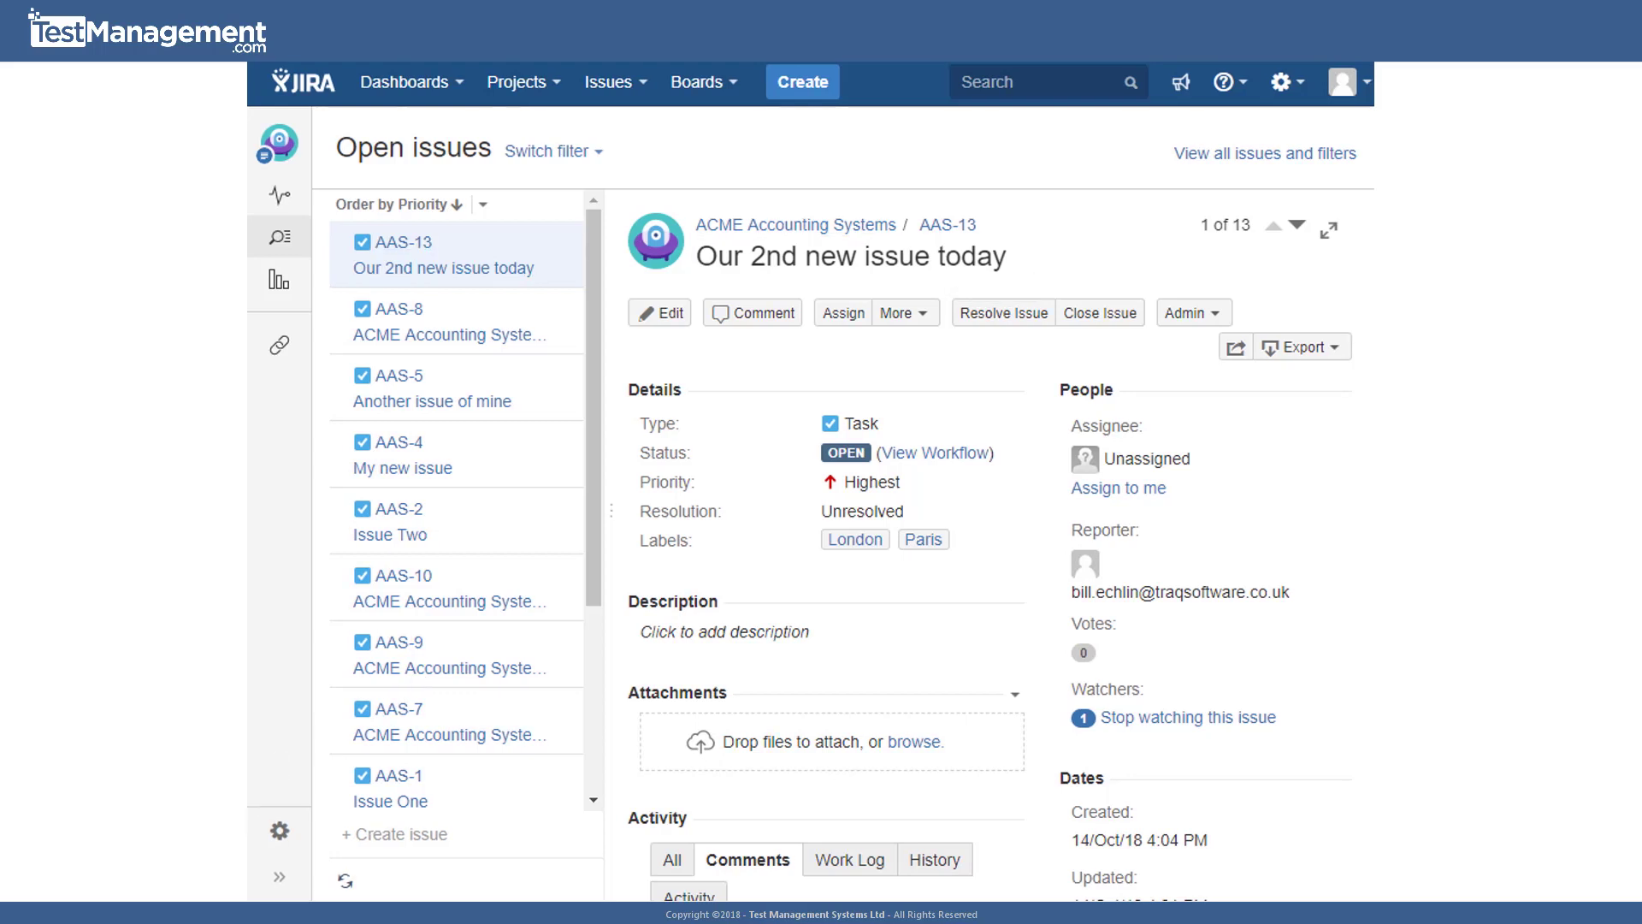
# Go to the full issue search page and look through the project and issue type criteria.
pyautogui.click(643, 96)
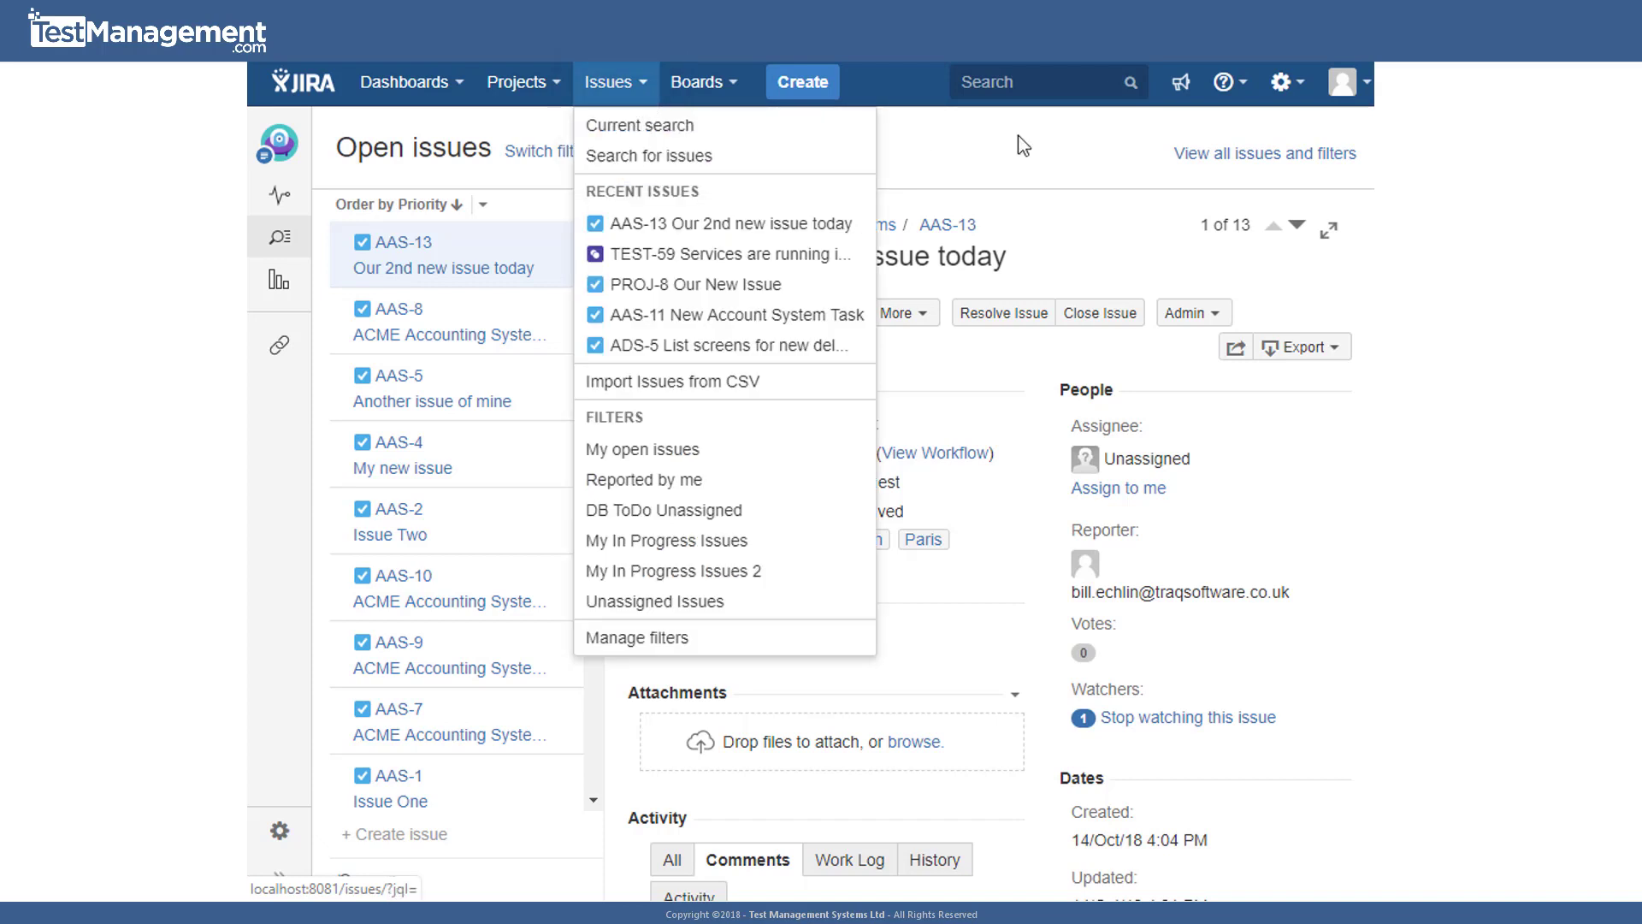
pyautogui.press('Escape')
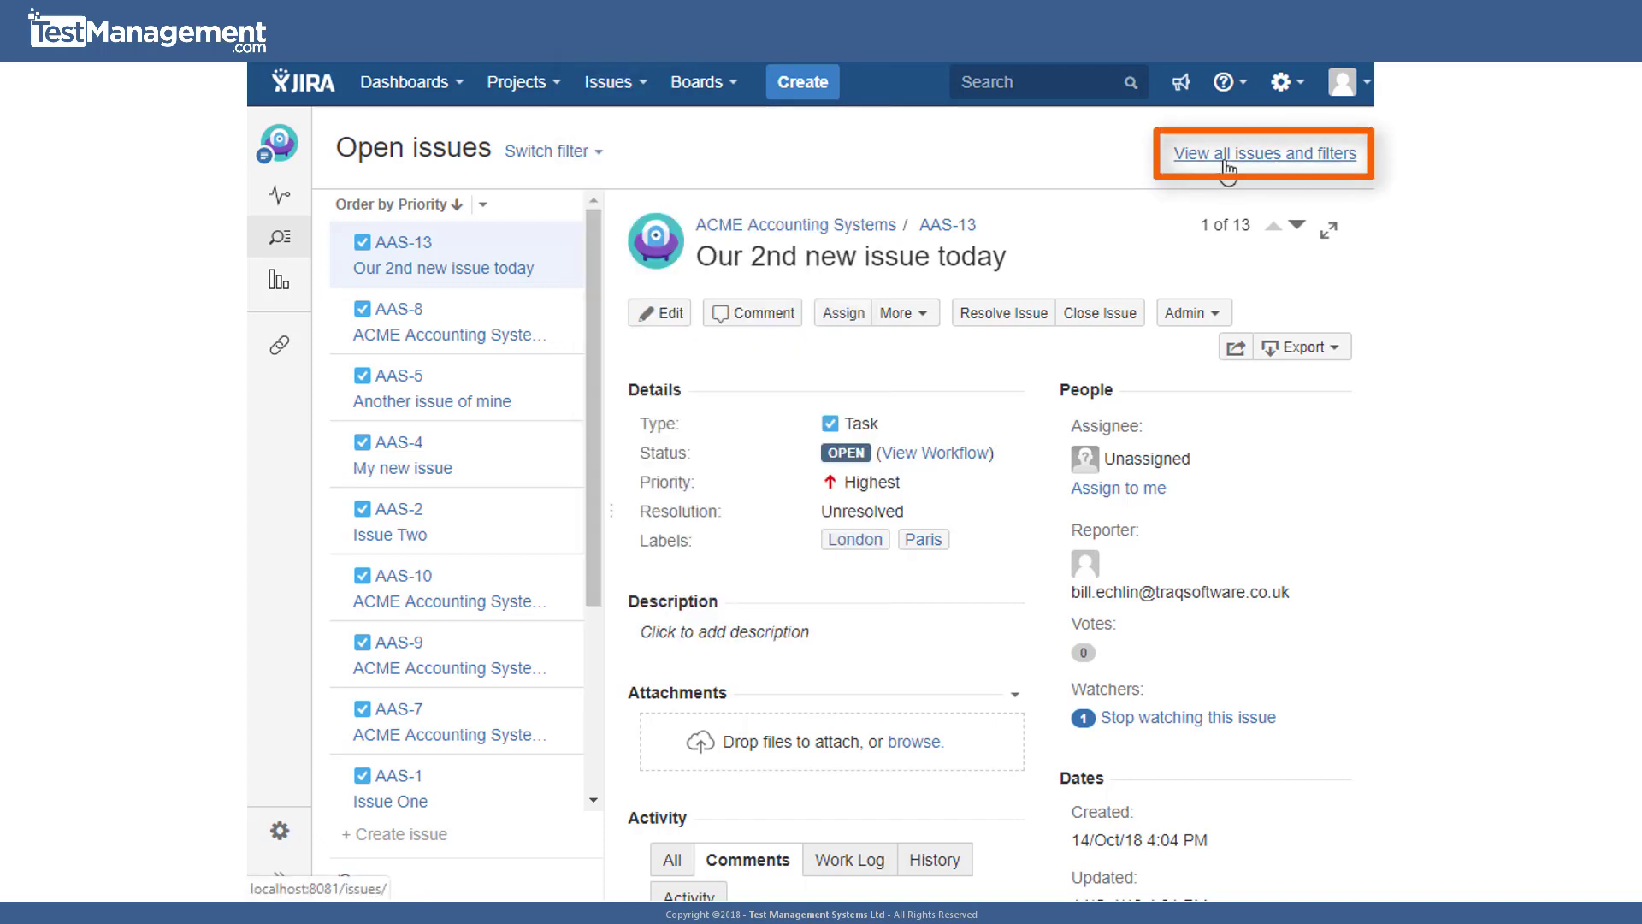
pyautogui.click(1228, 156)
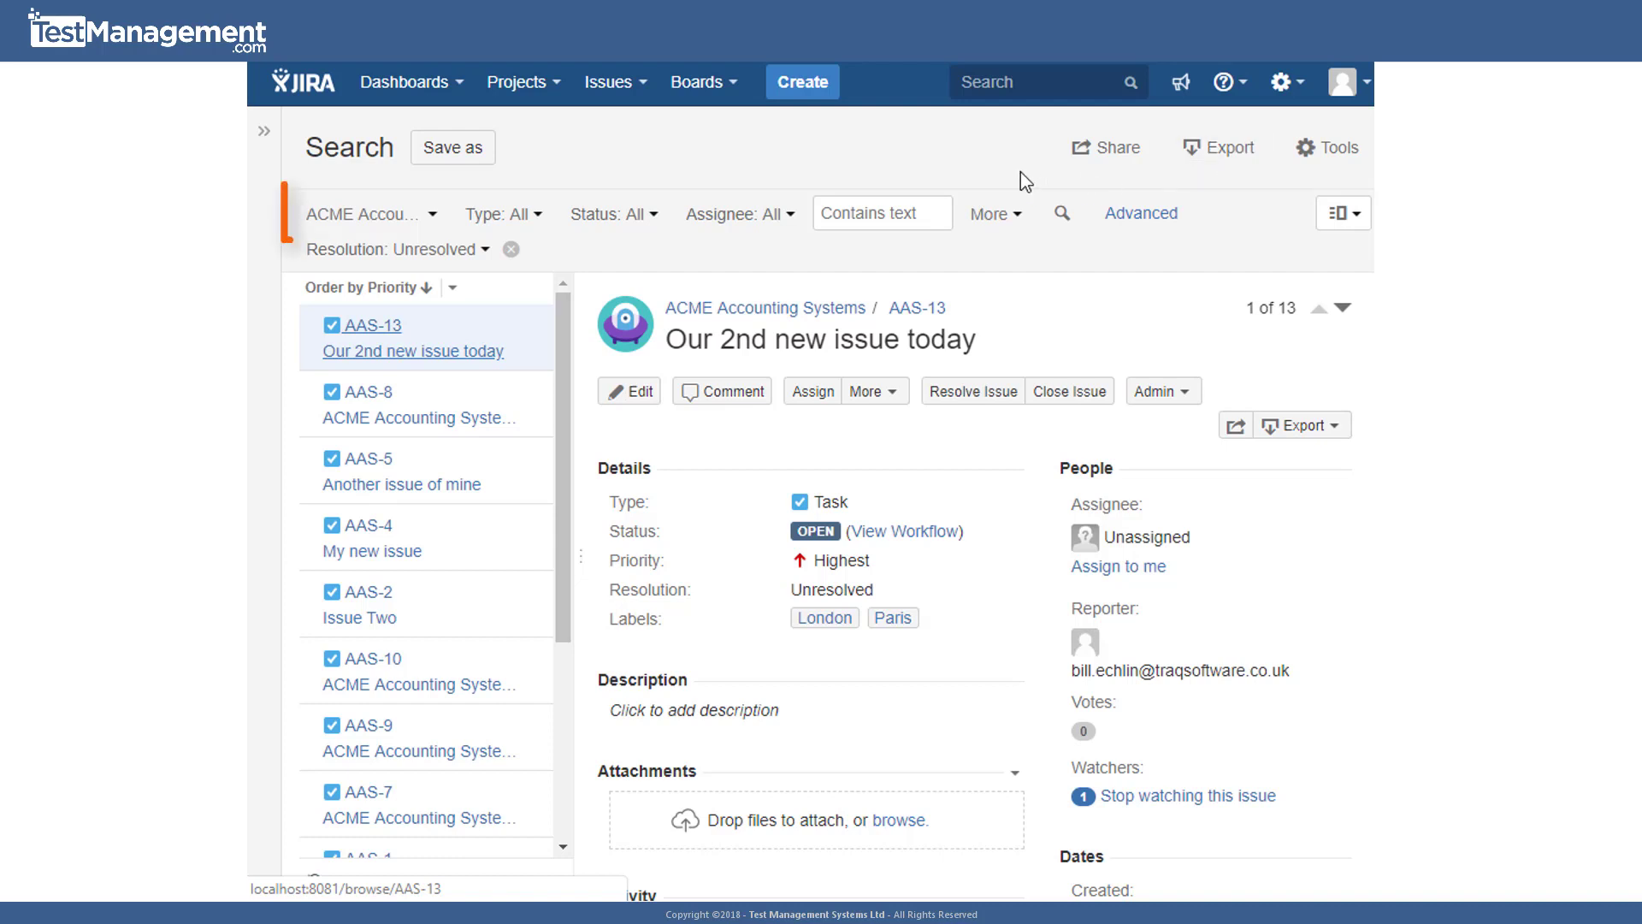
pyautogui.click(434, 221)
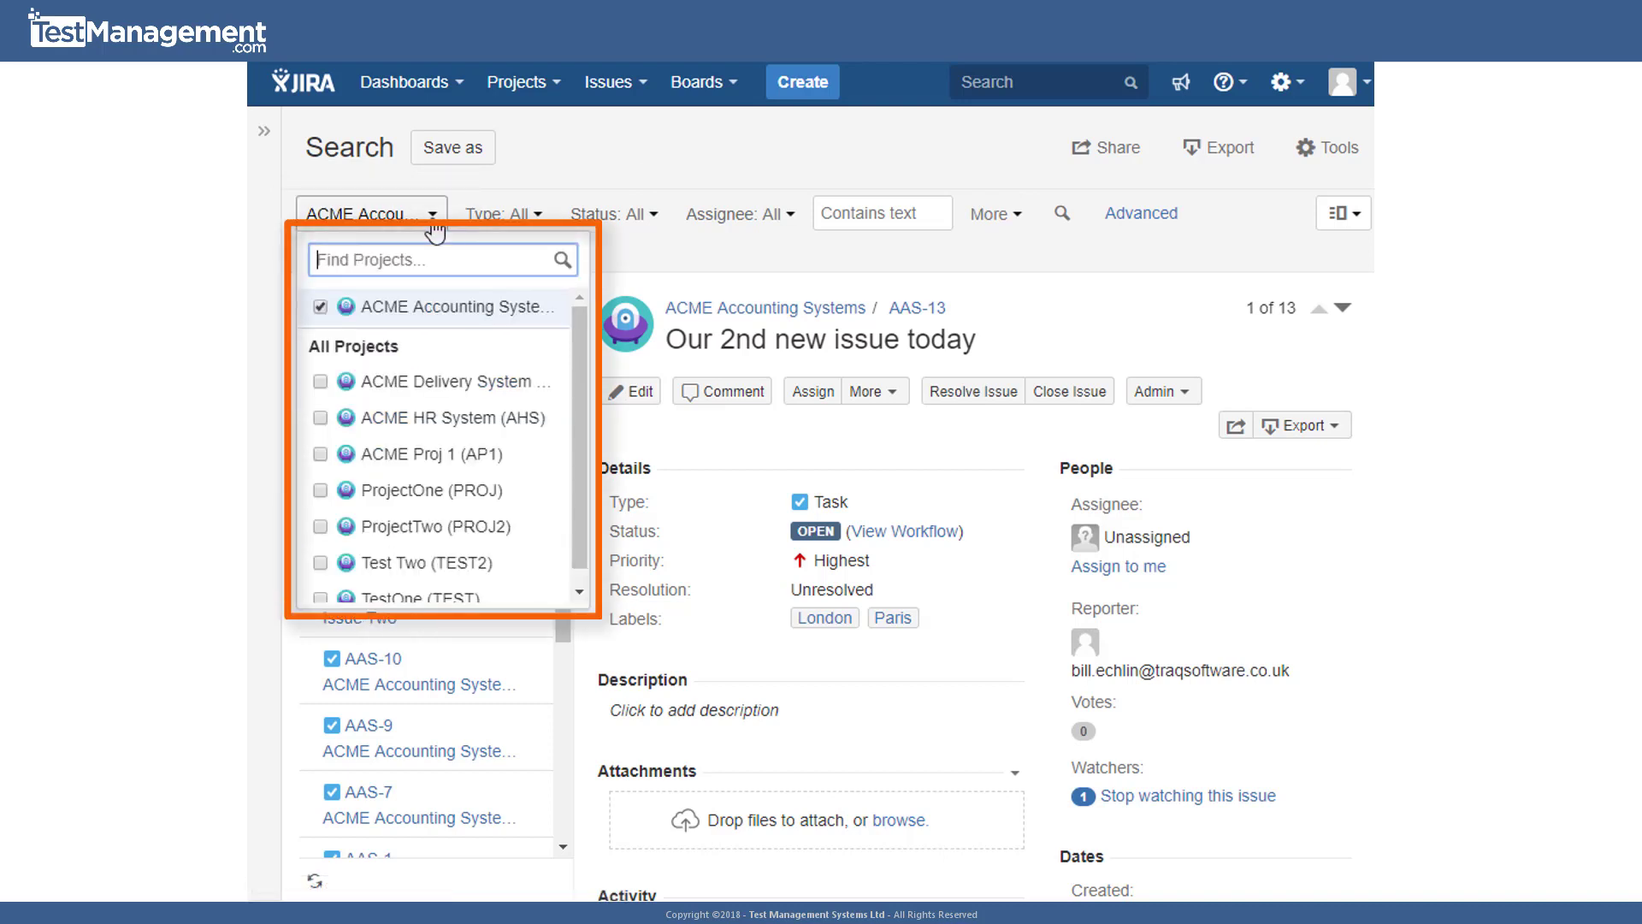
pyautogui.click(433, 221)
pyautogui.click(537, 219)
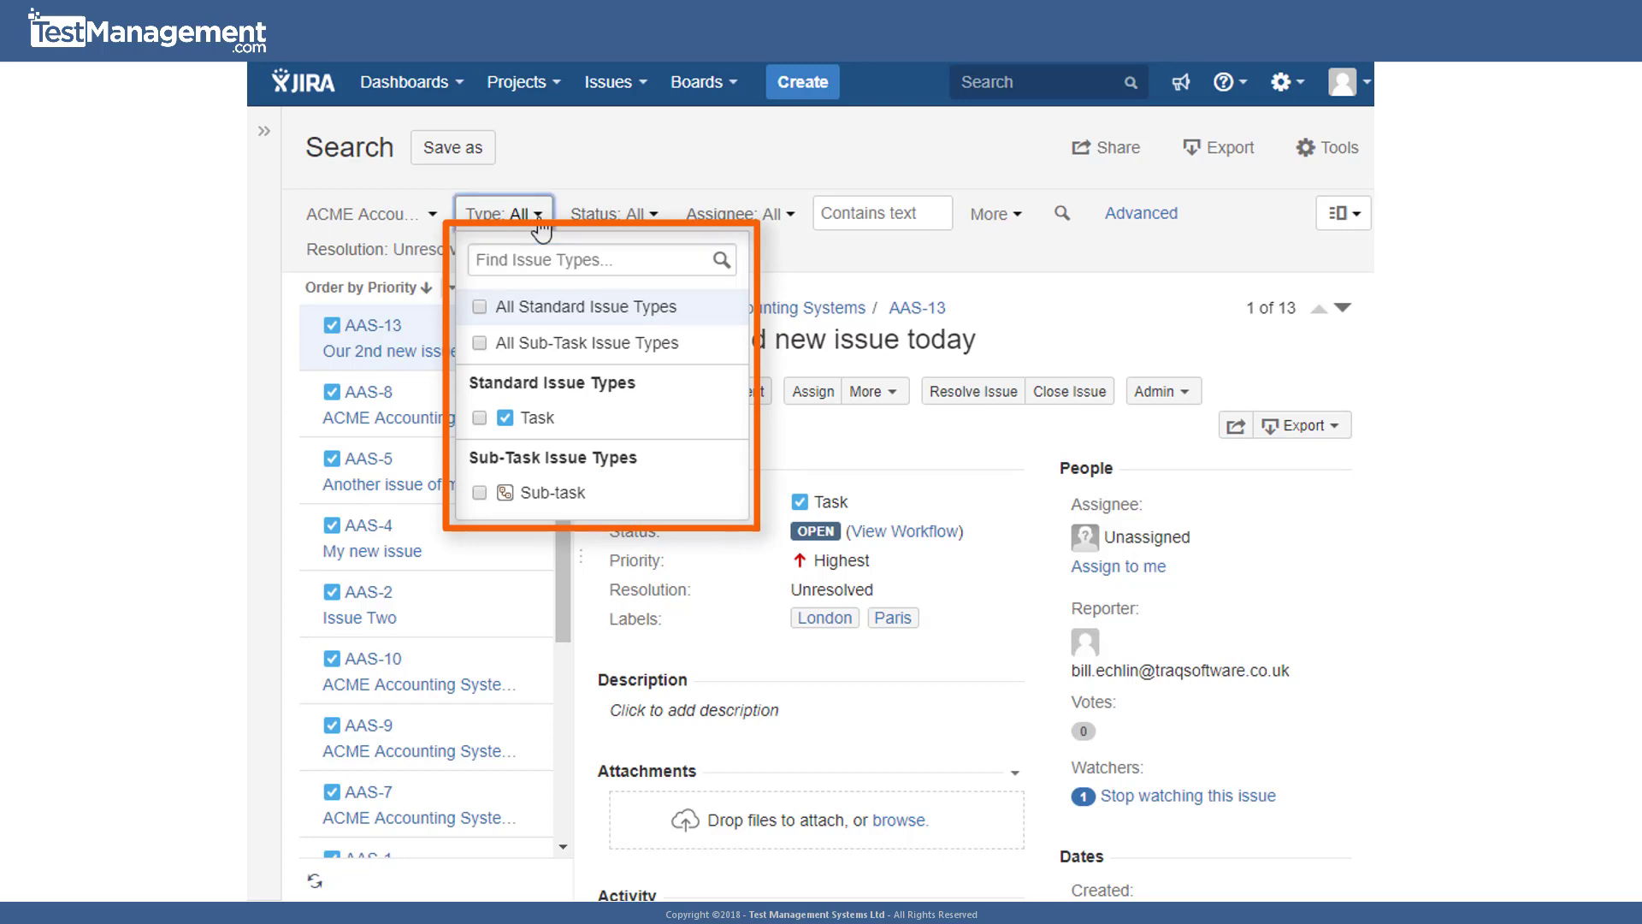
# Restrict the search to Open and In Progress statuses with assignee Current User.
pyautogui.click(539, 221)
pyautogui.click(650, 220)
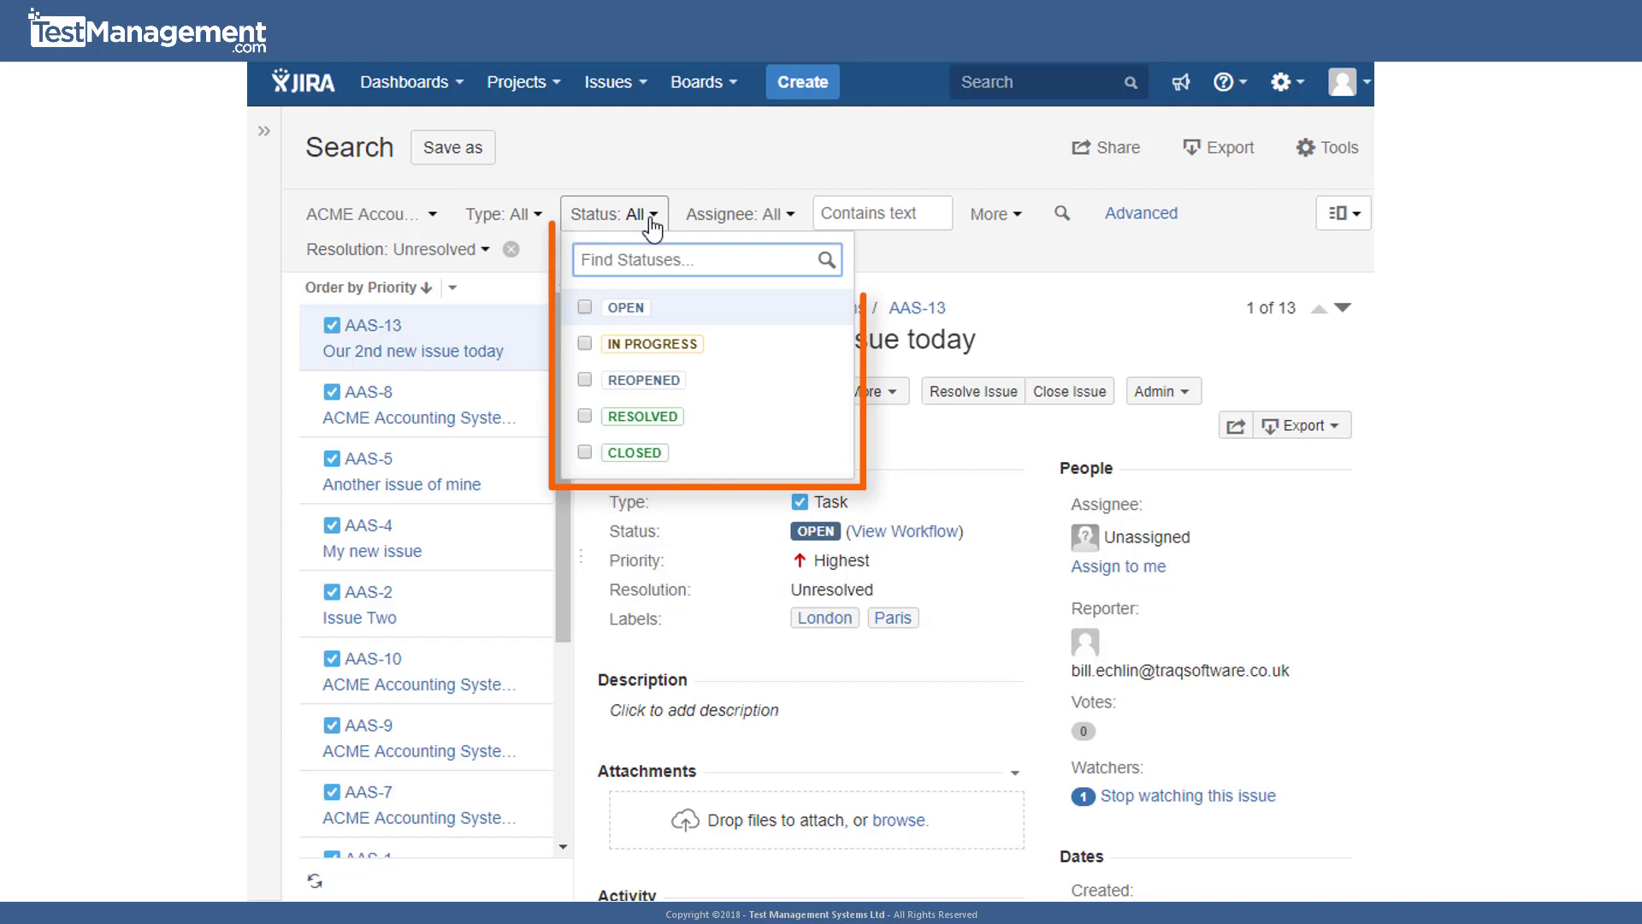
pyautogui.click(585, 307)
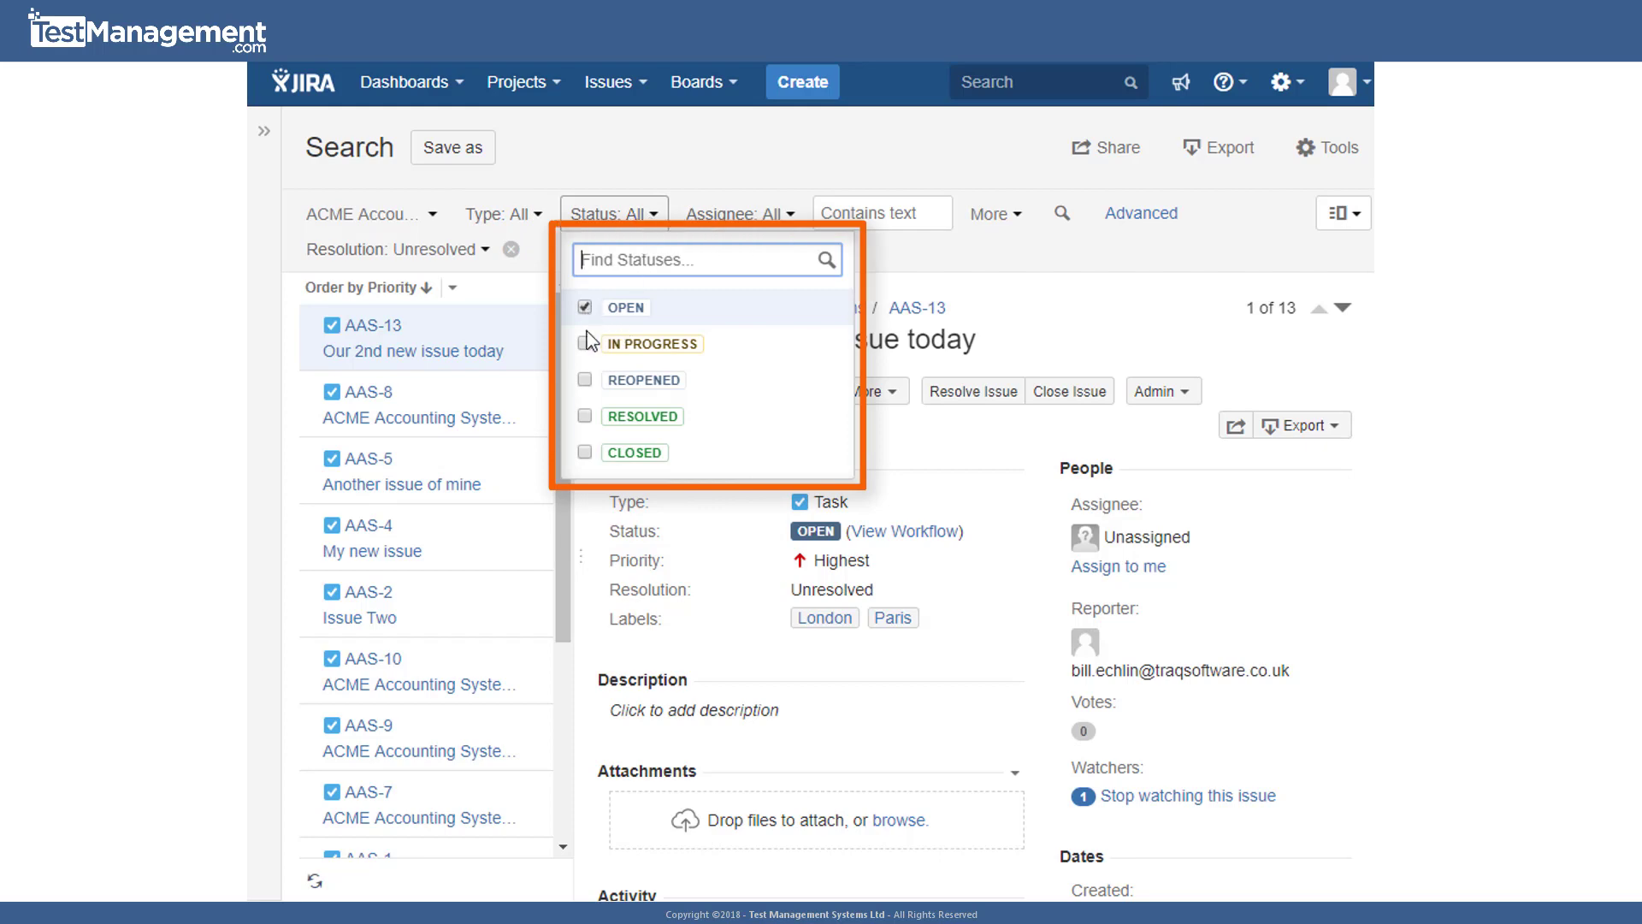
pyautogui.click(585, 344)
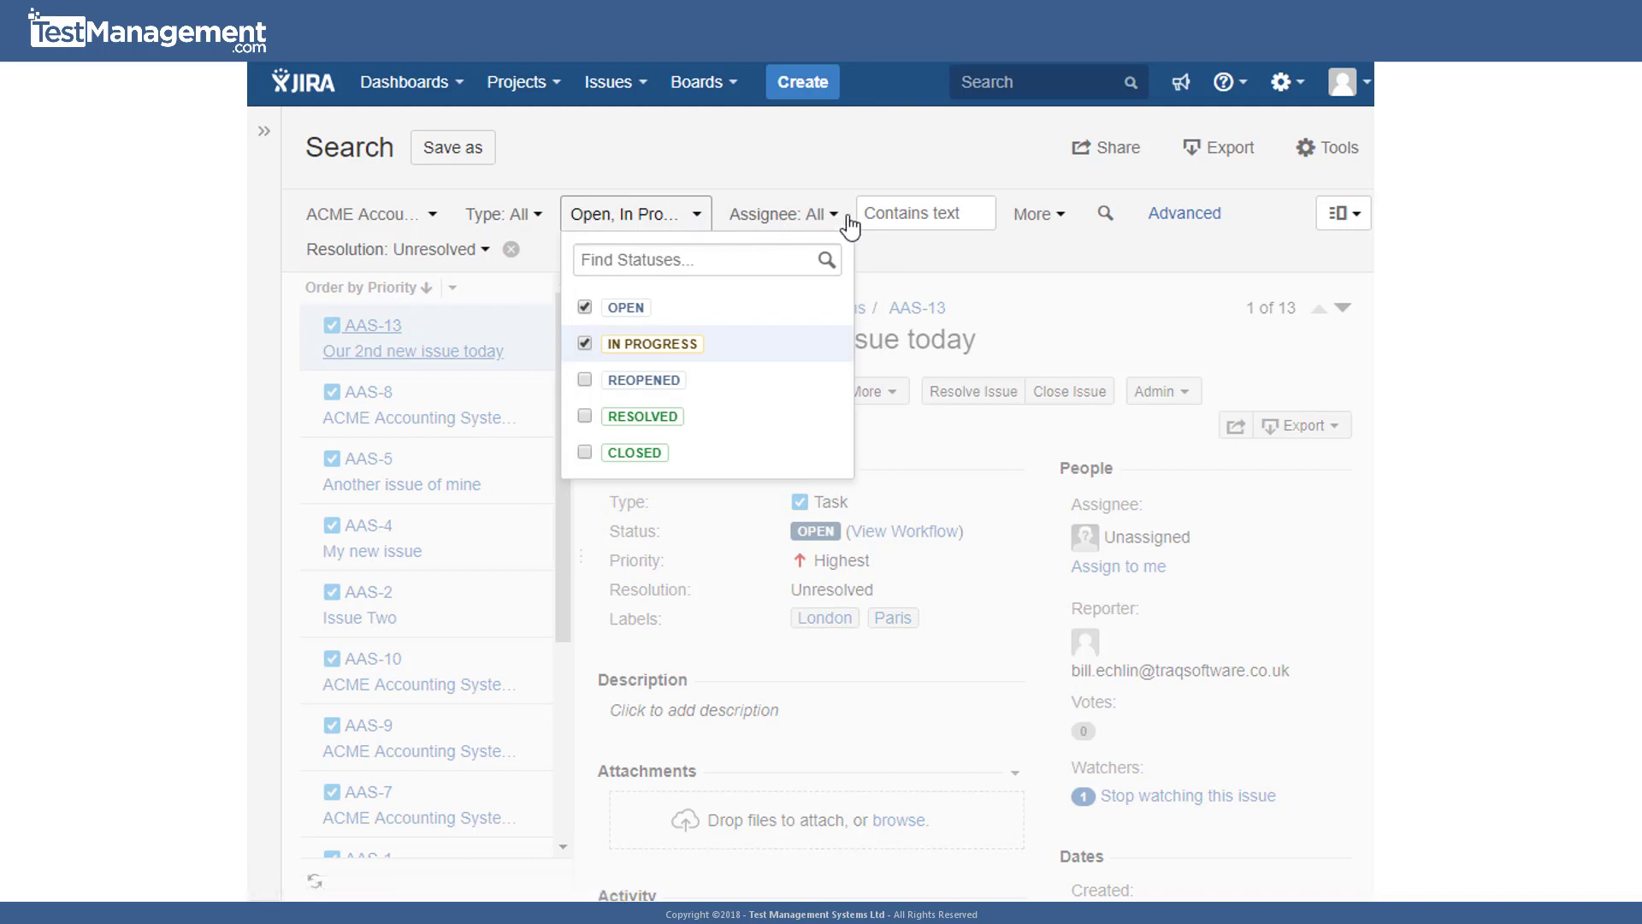
pyautogui.click(830, 221)
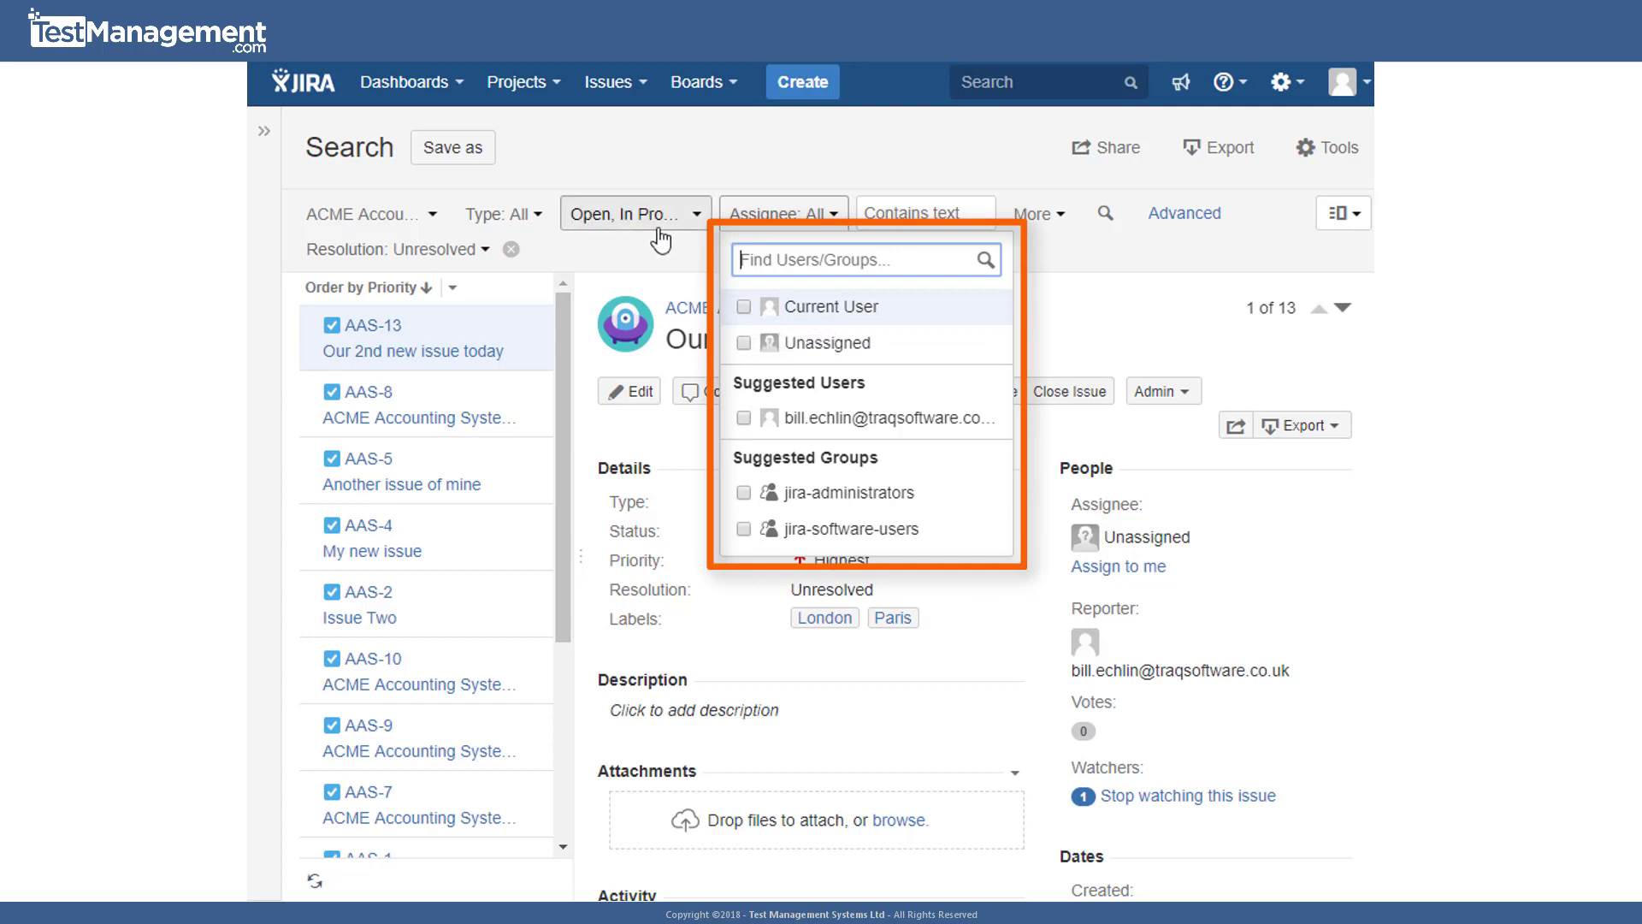
pyautogui.click(744, 308)
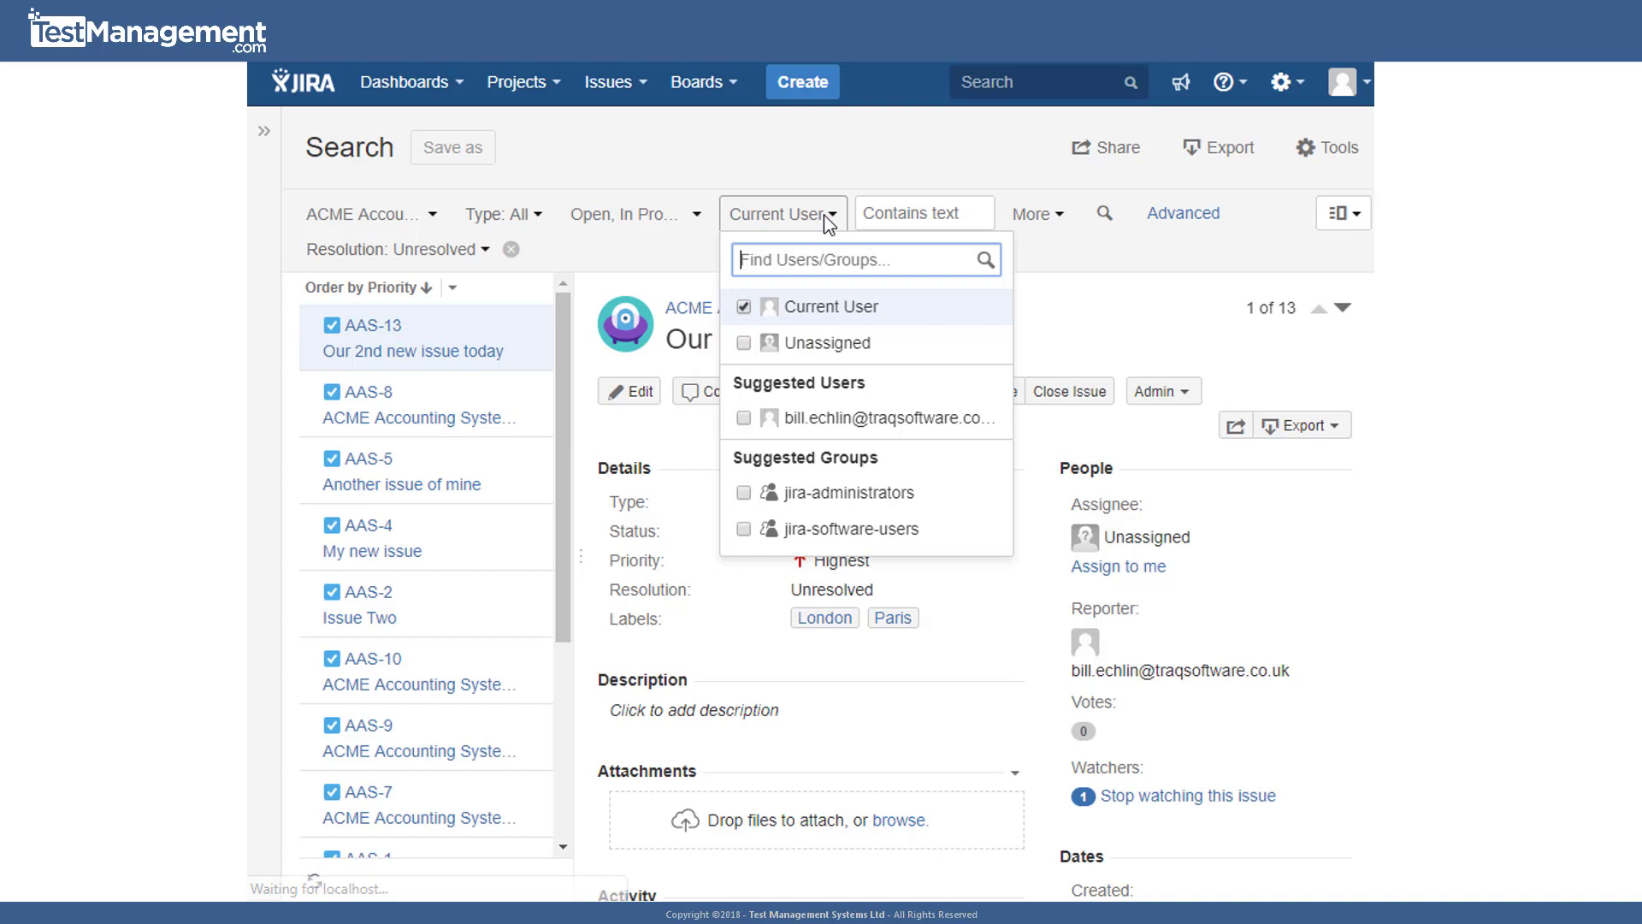
pyautogui.click(913, 214)
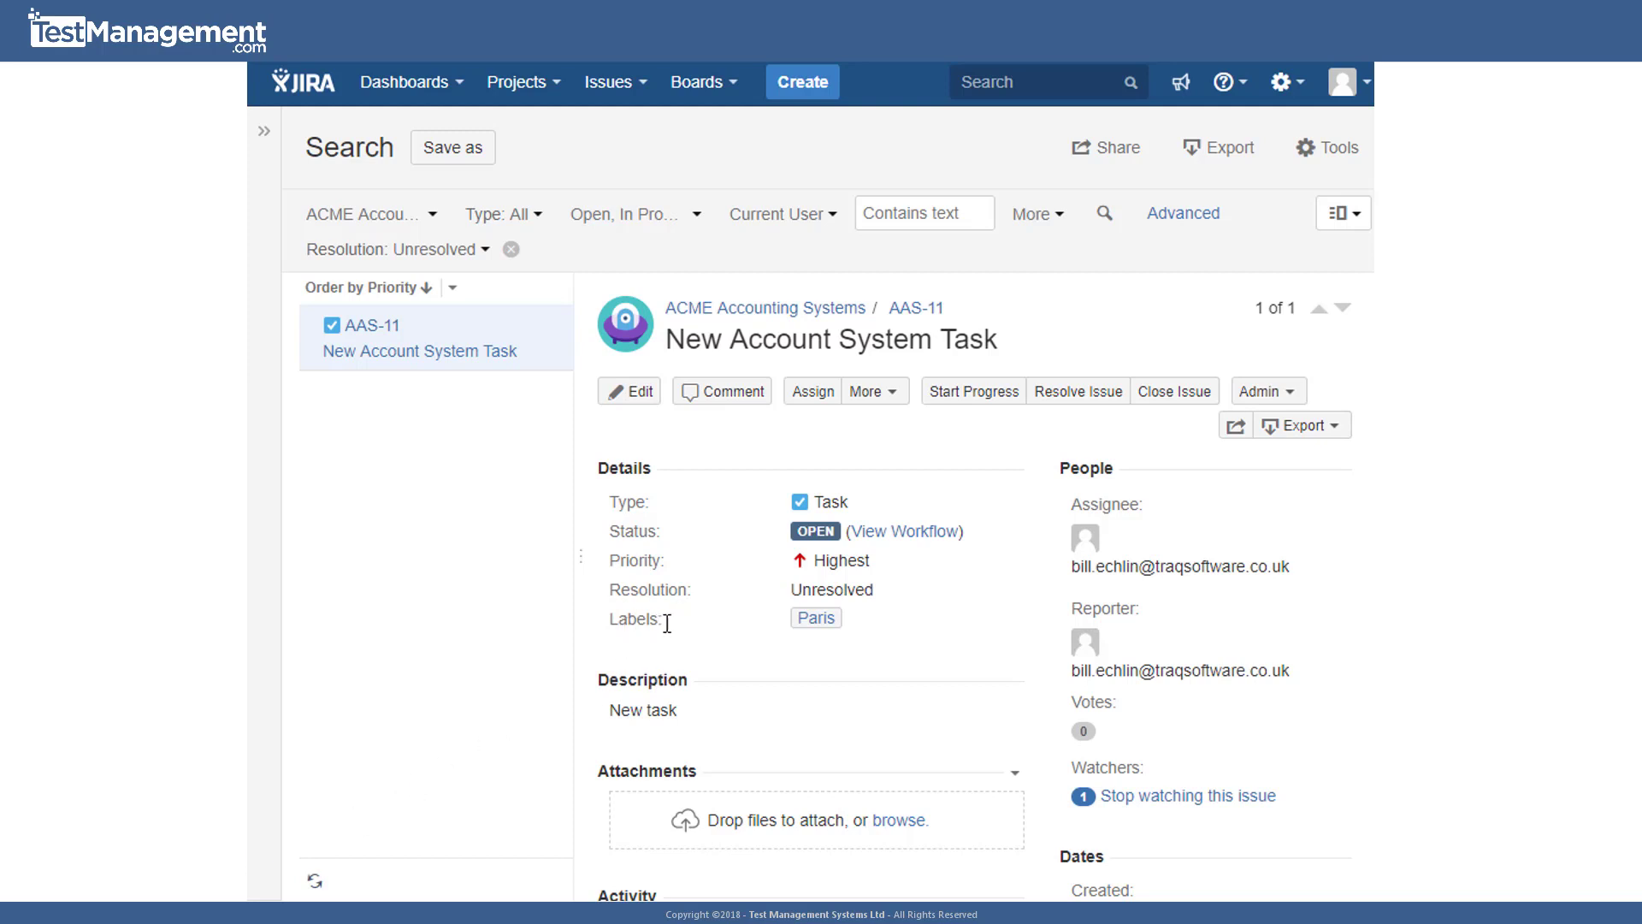
# Add Label as a search criterion and filter on the Paris label.
pyautogui.click(1067, 224)
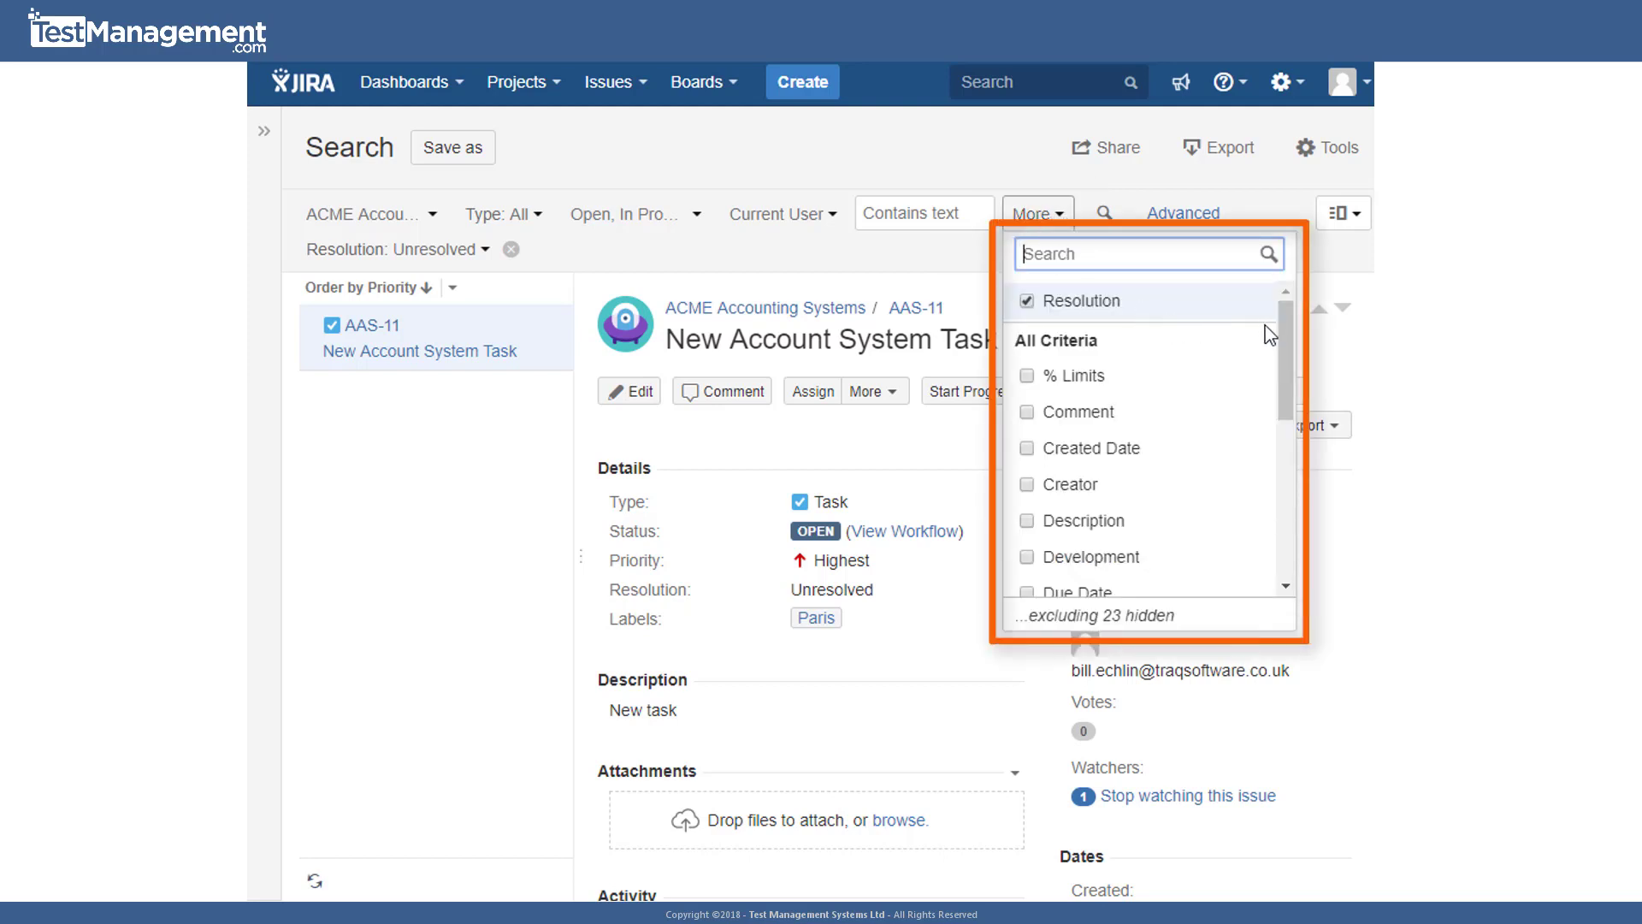
pyautogui.moveTo(1285, 327); pyautogui.dragTo(1297, 461)
pyautogui.click(1027, 419)
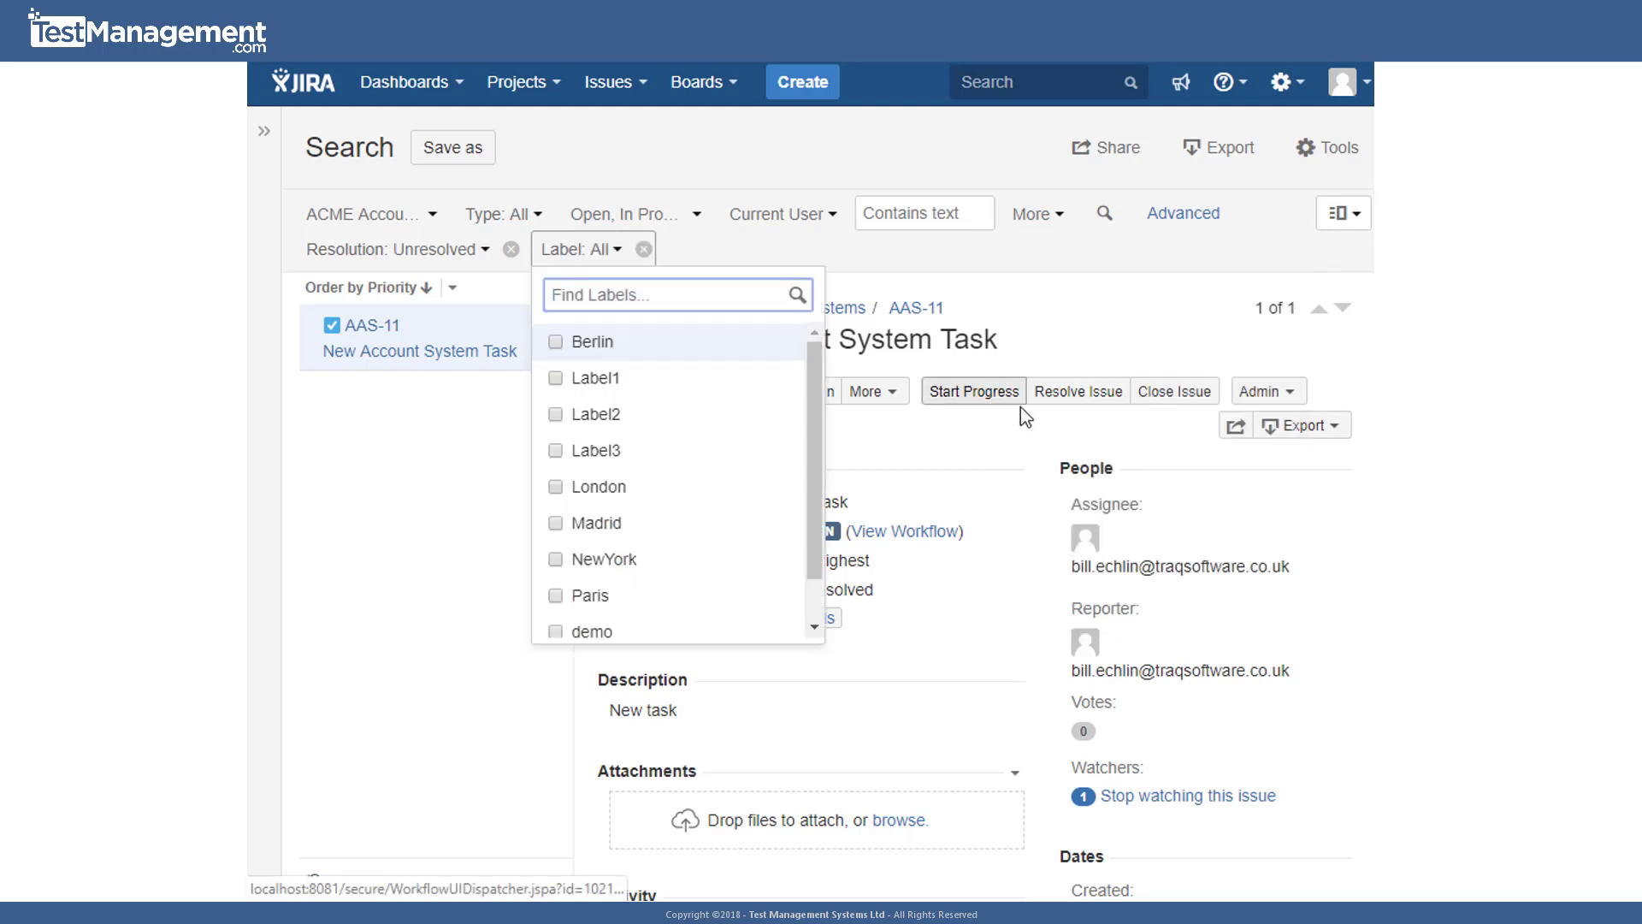
pyautogui.click(928, 291)
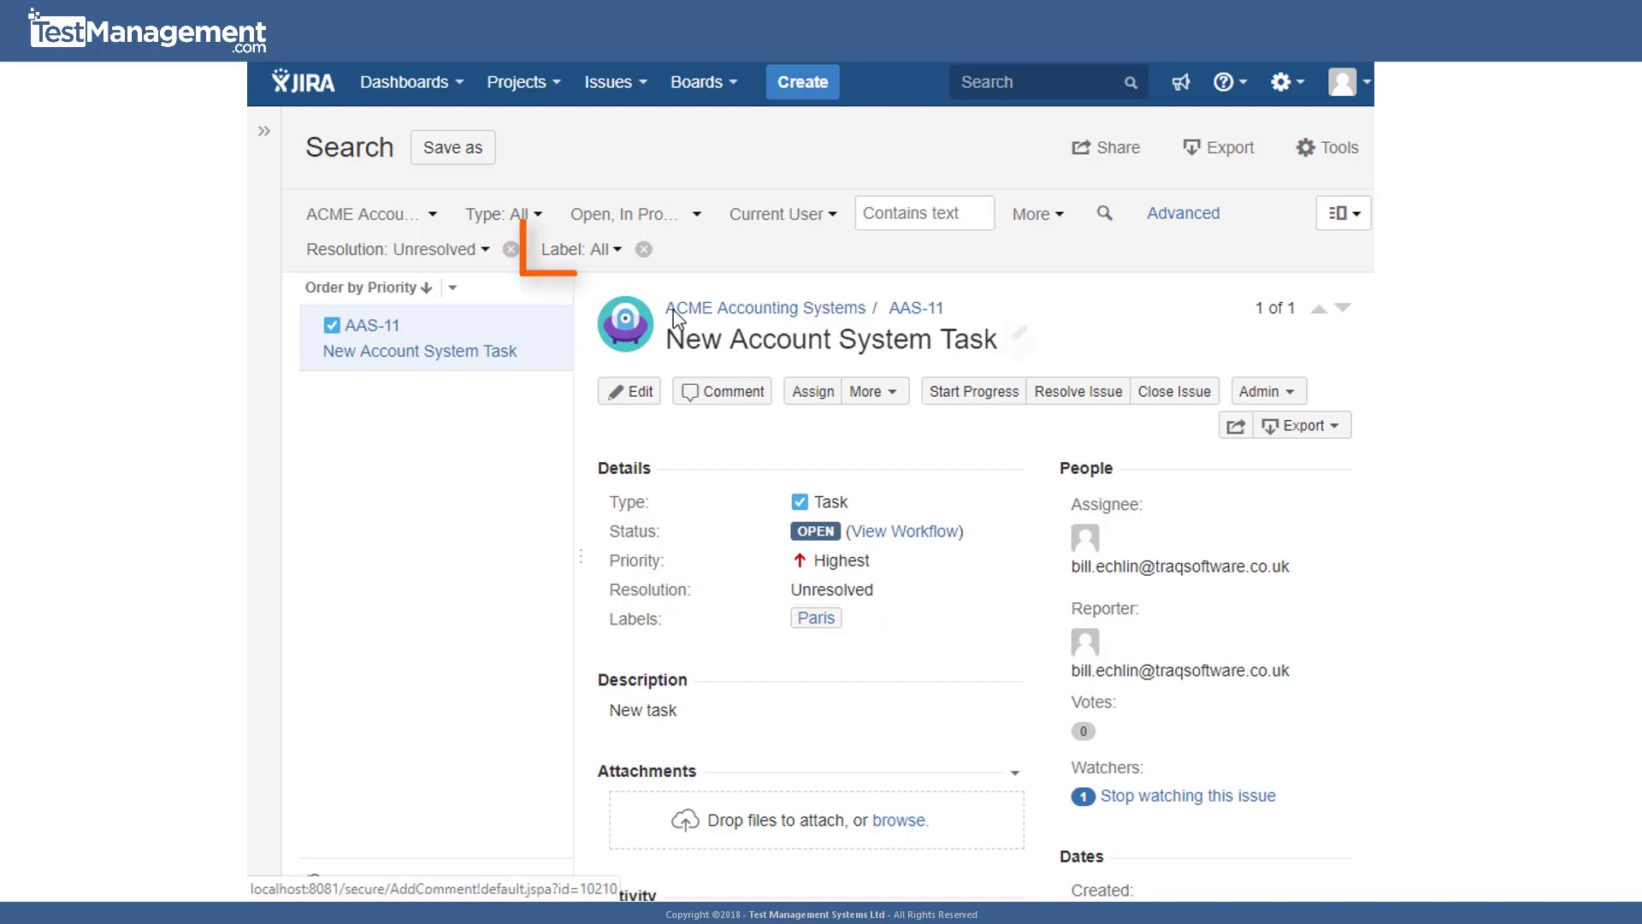
pyautogui.click(624, 255)
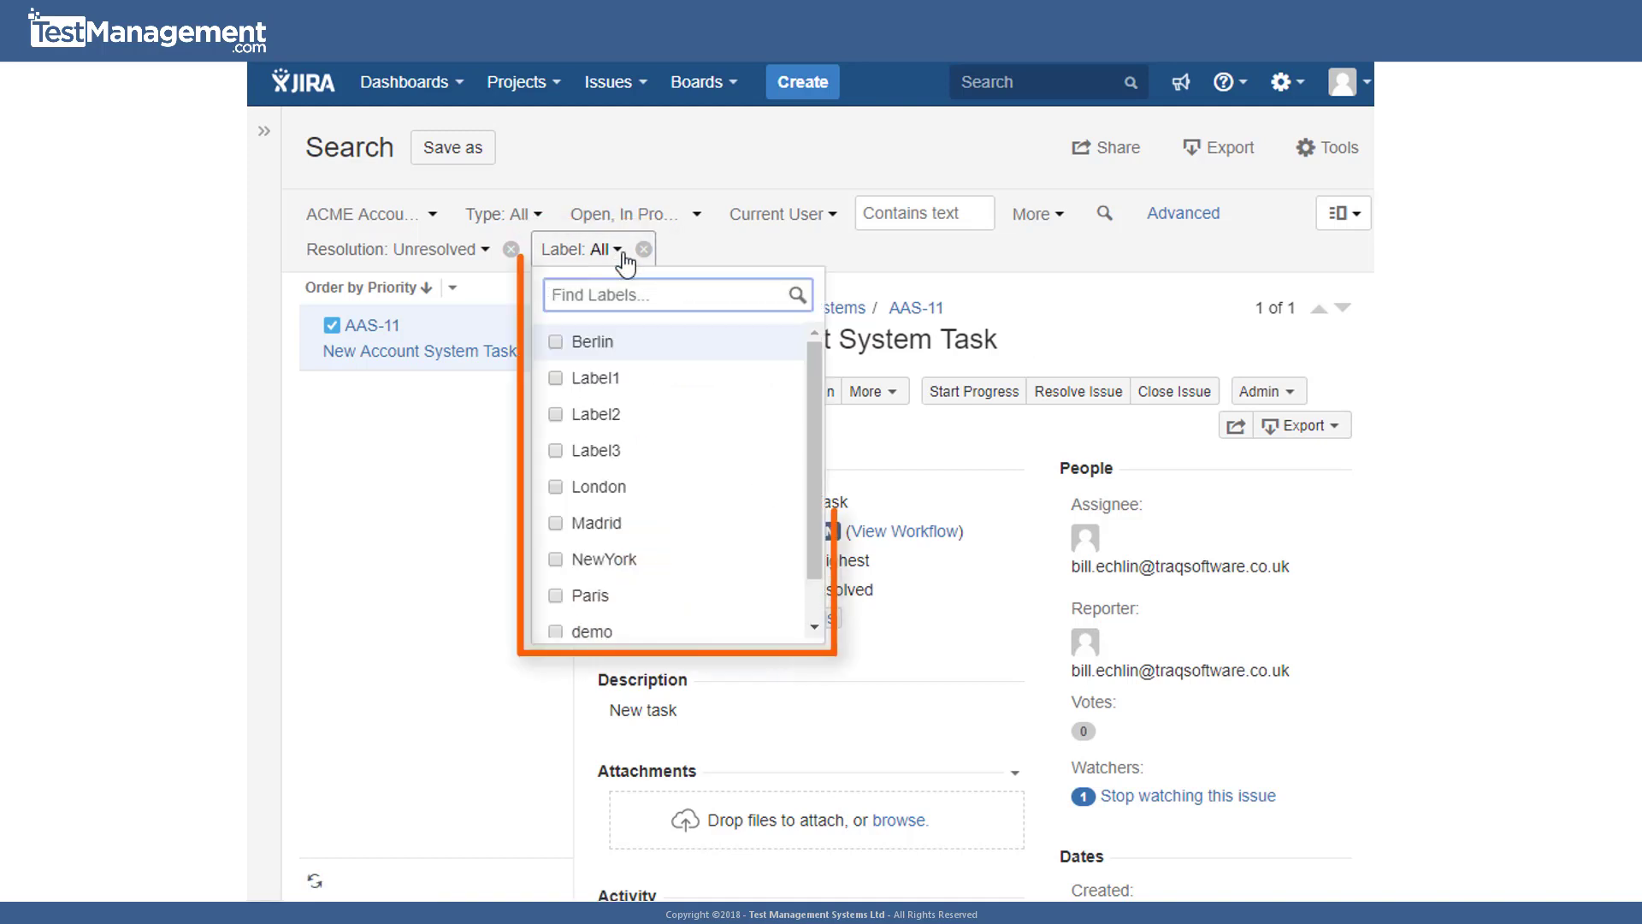
pyautogui.click(555, 595)
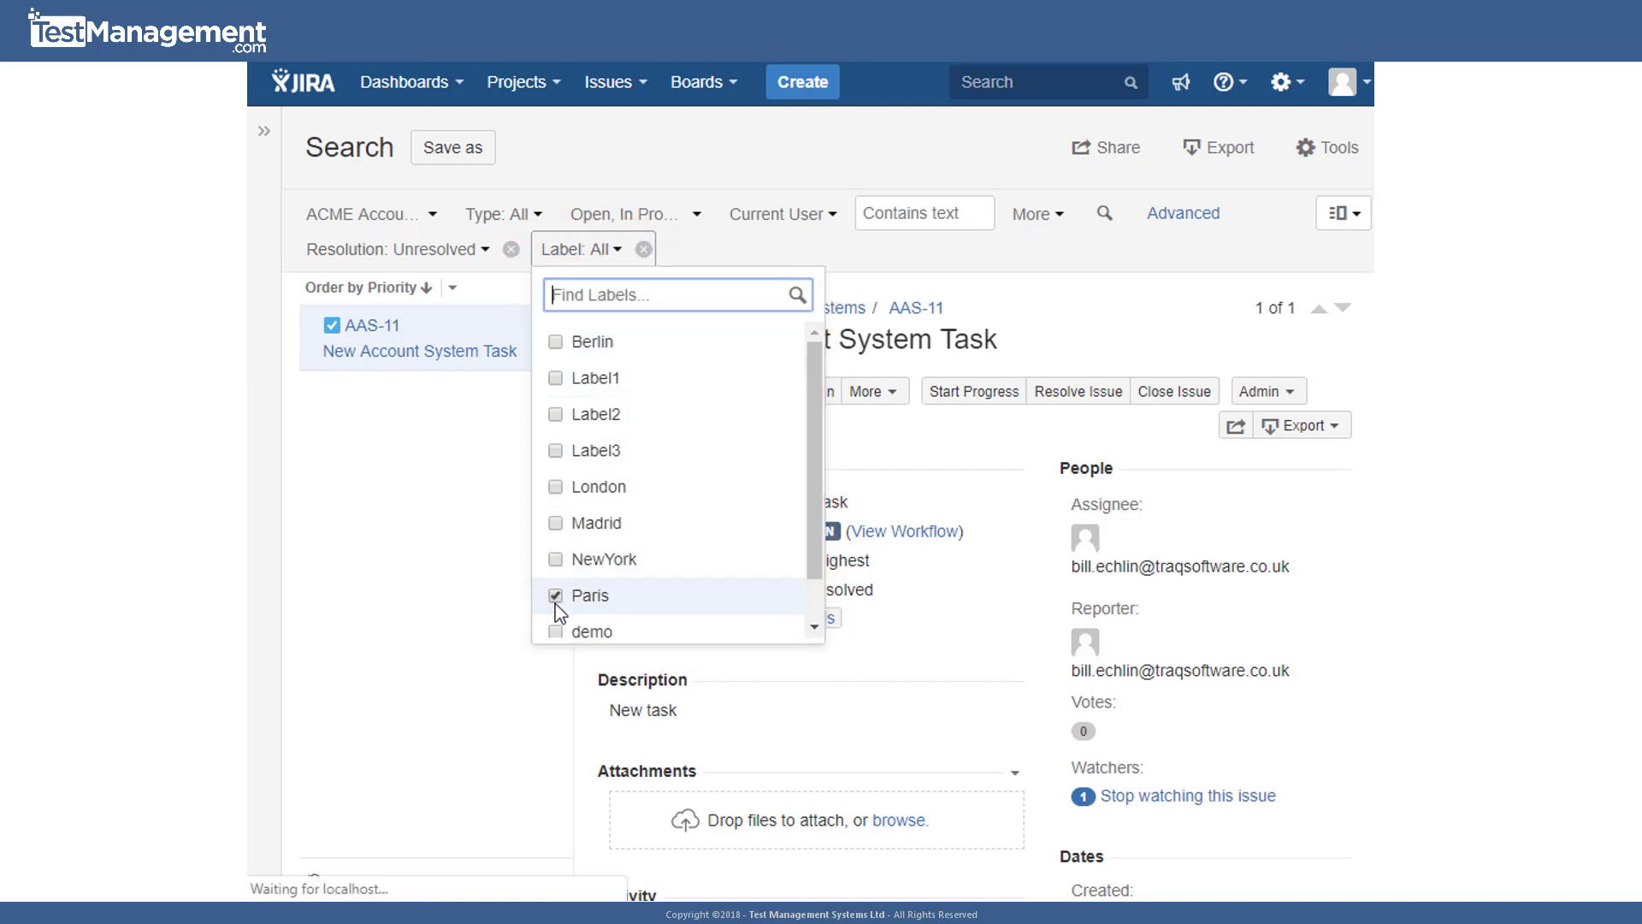
pyautogui.click(953, 271)
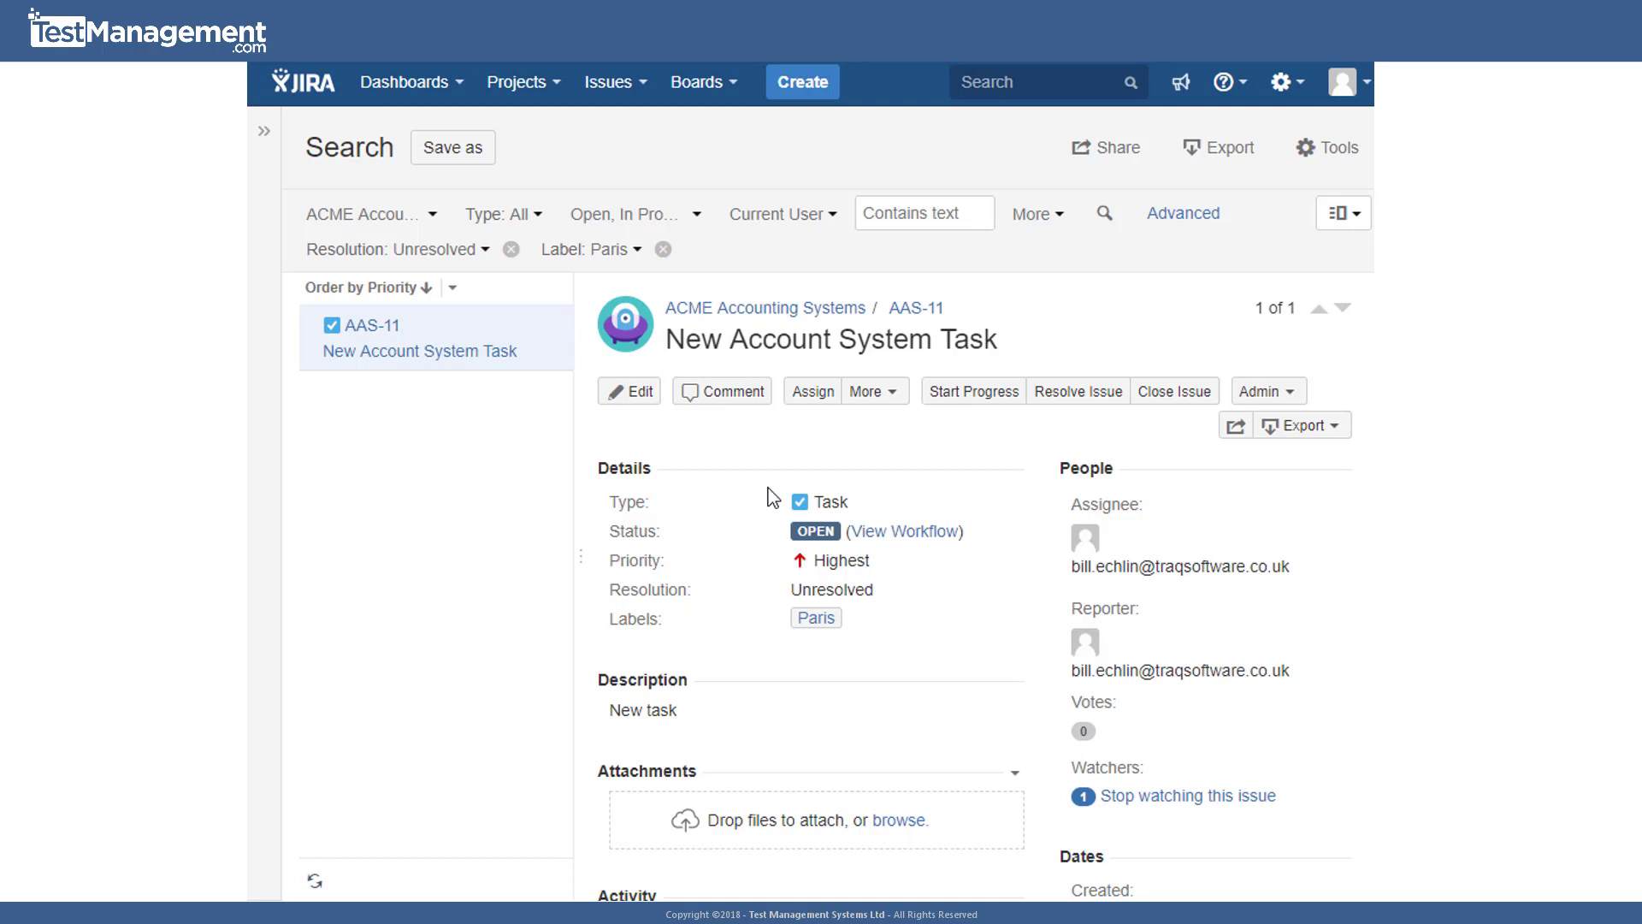
# Add a Summary criterion, left at All, to the search filters.
pyautogui.click(1060, 224)
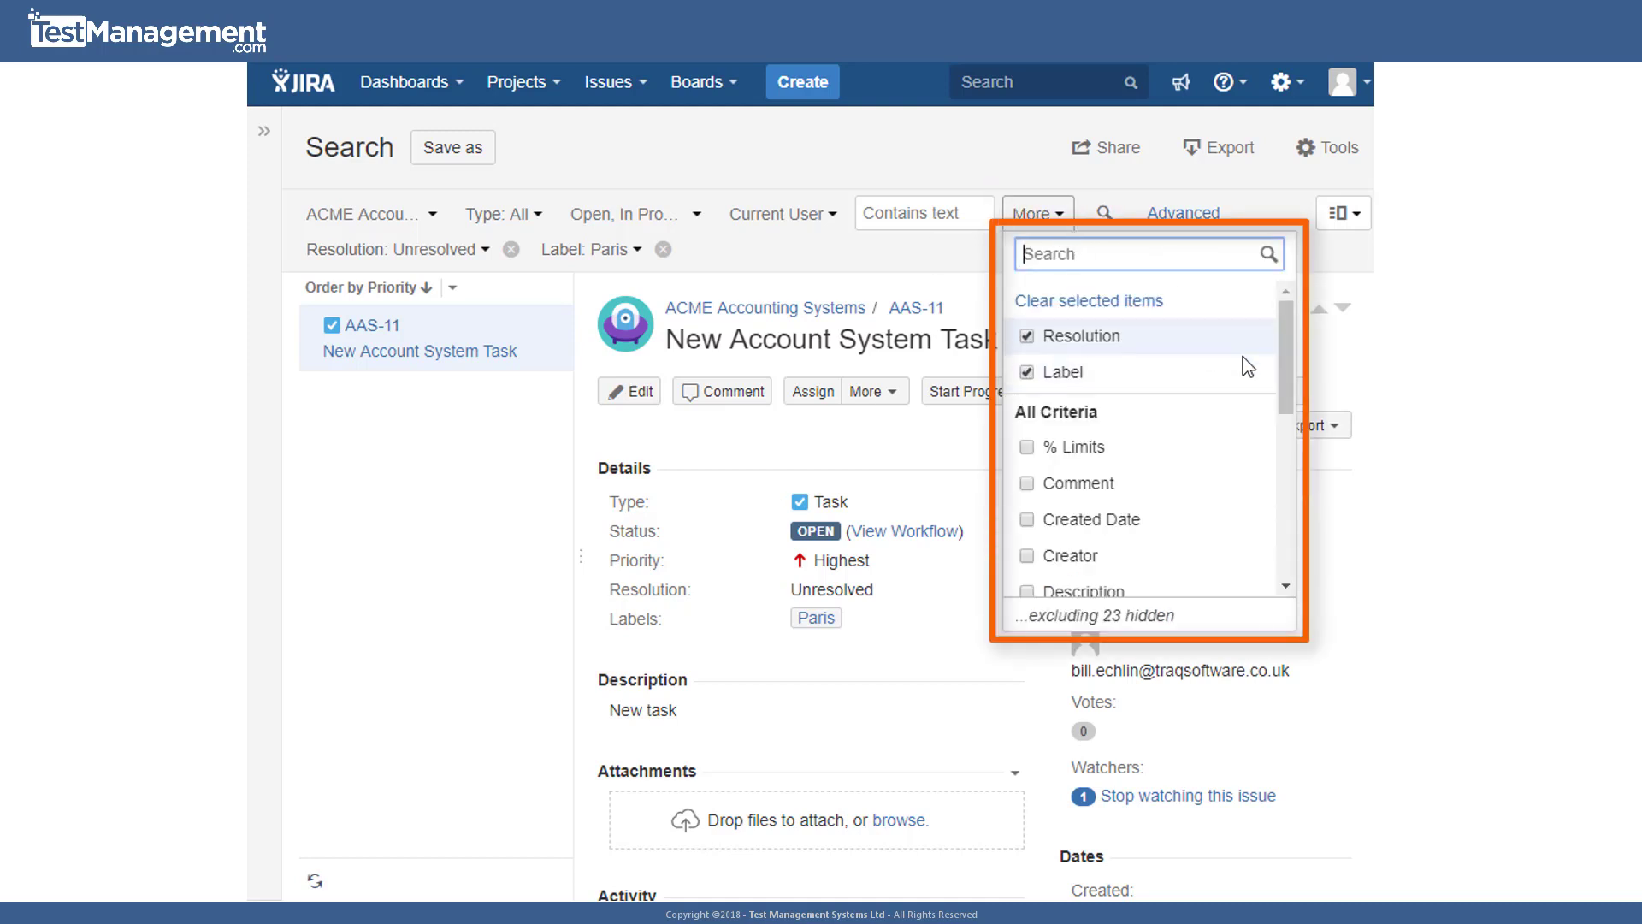
pyautogui.moveTo(1286, 363); pyautogui.dragTo(1300, 550)
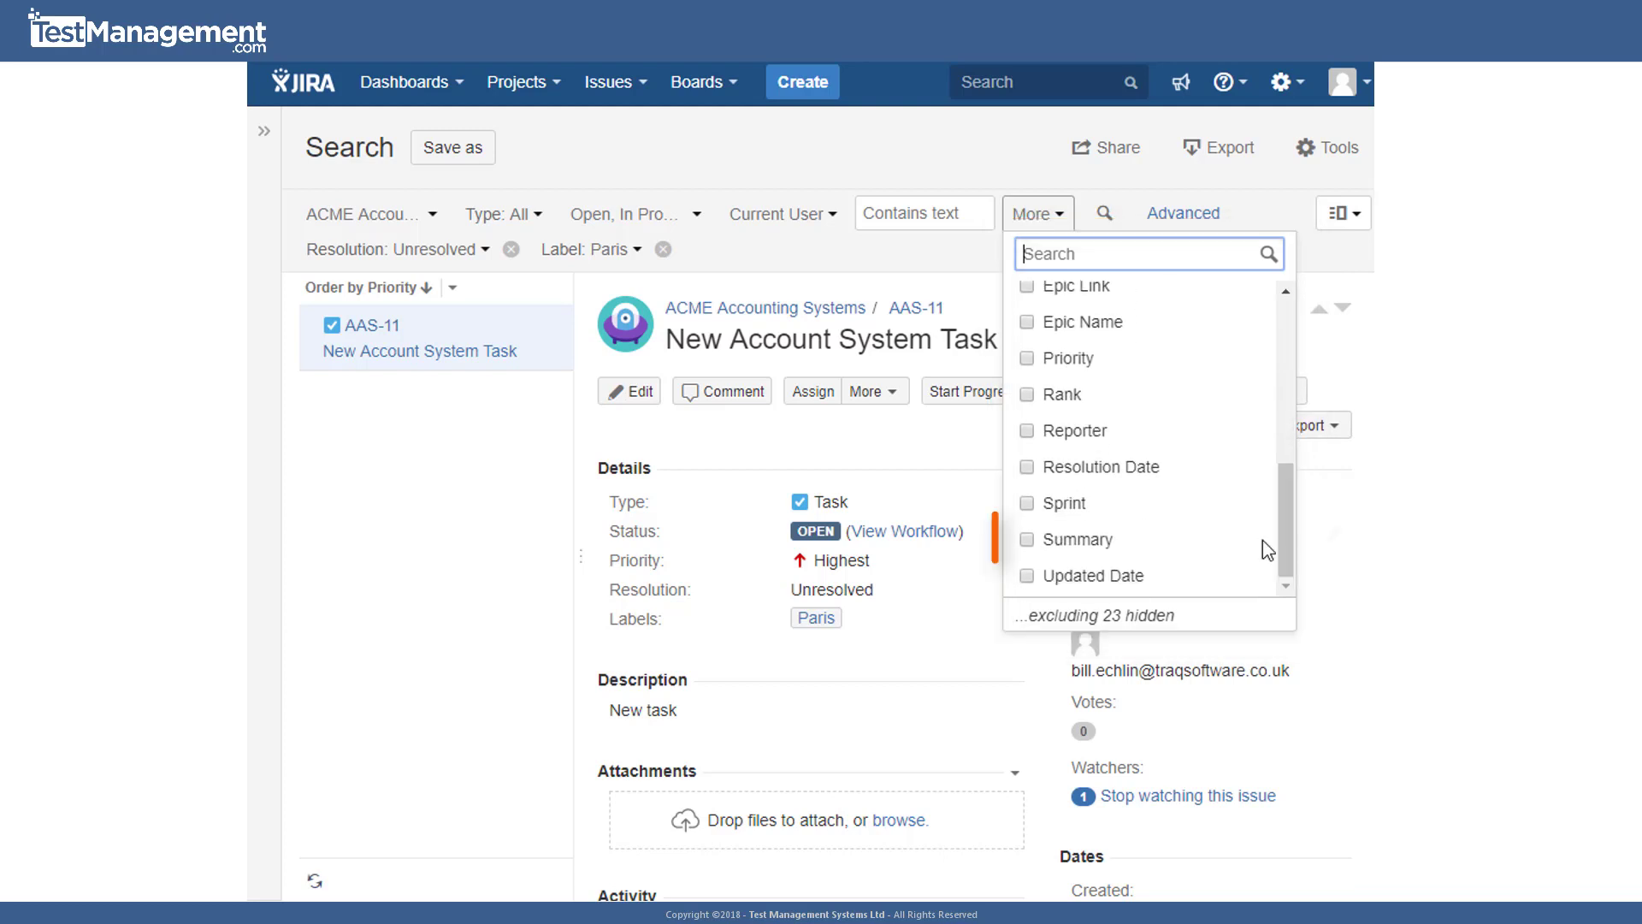
pyautogui.click(1029, 540)
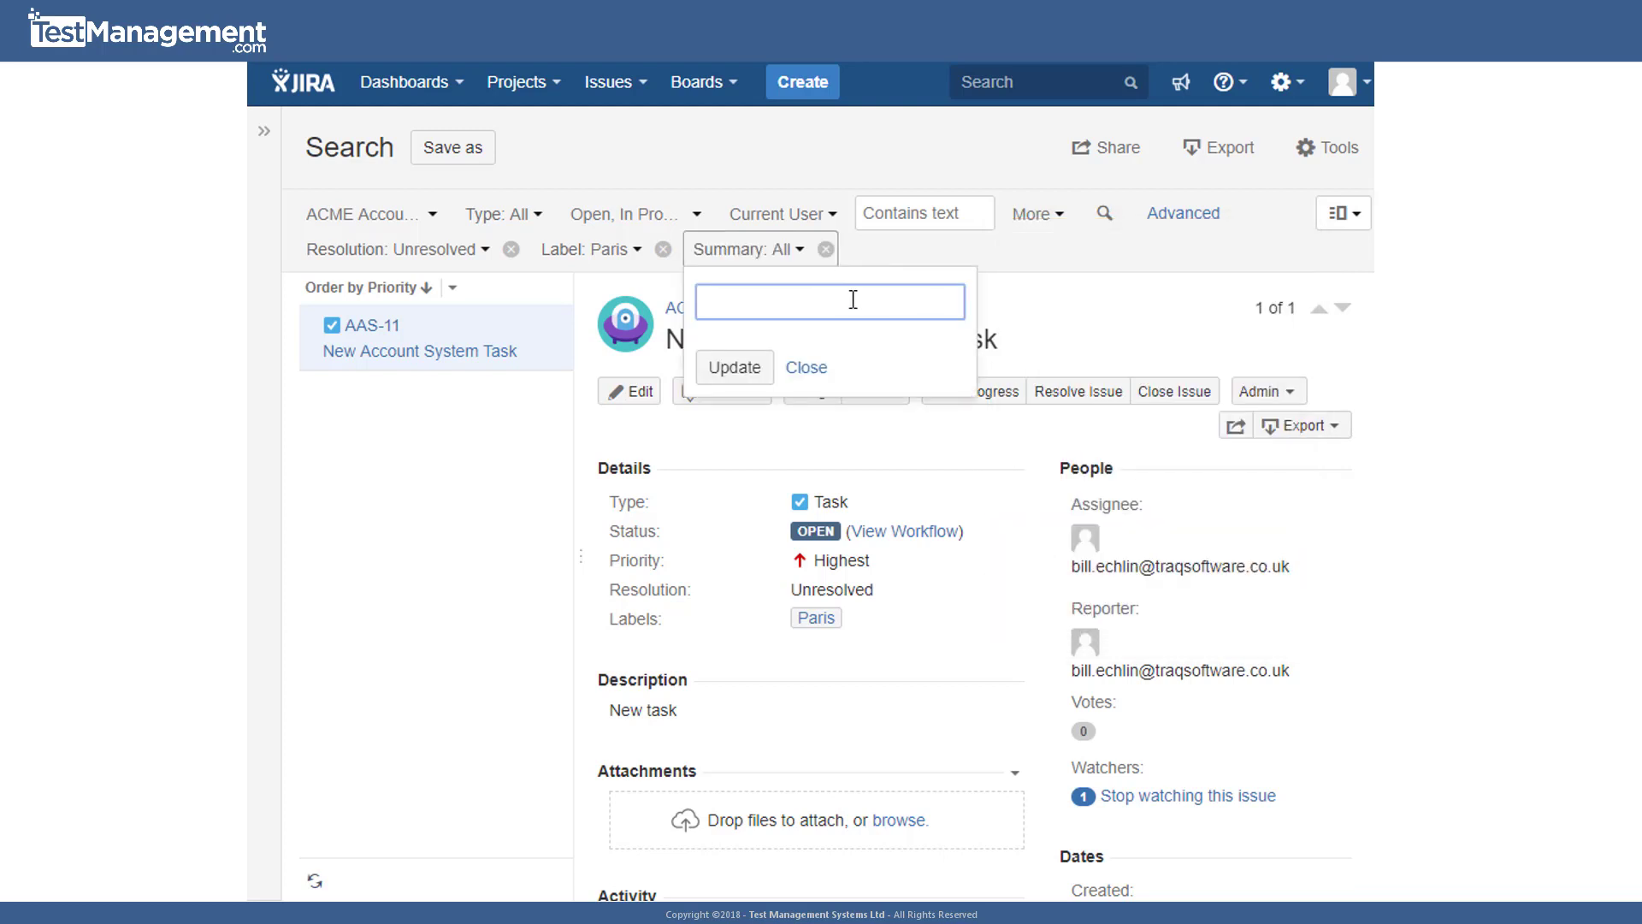
pyautogui.click(1095, 317)
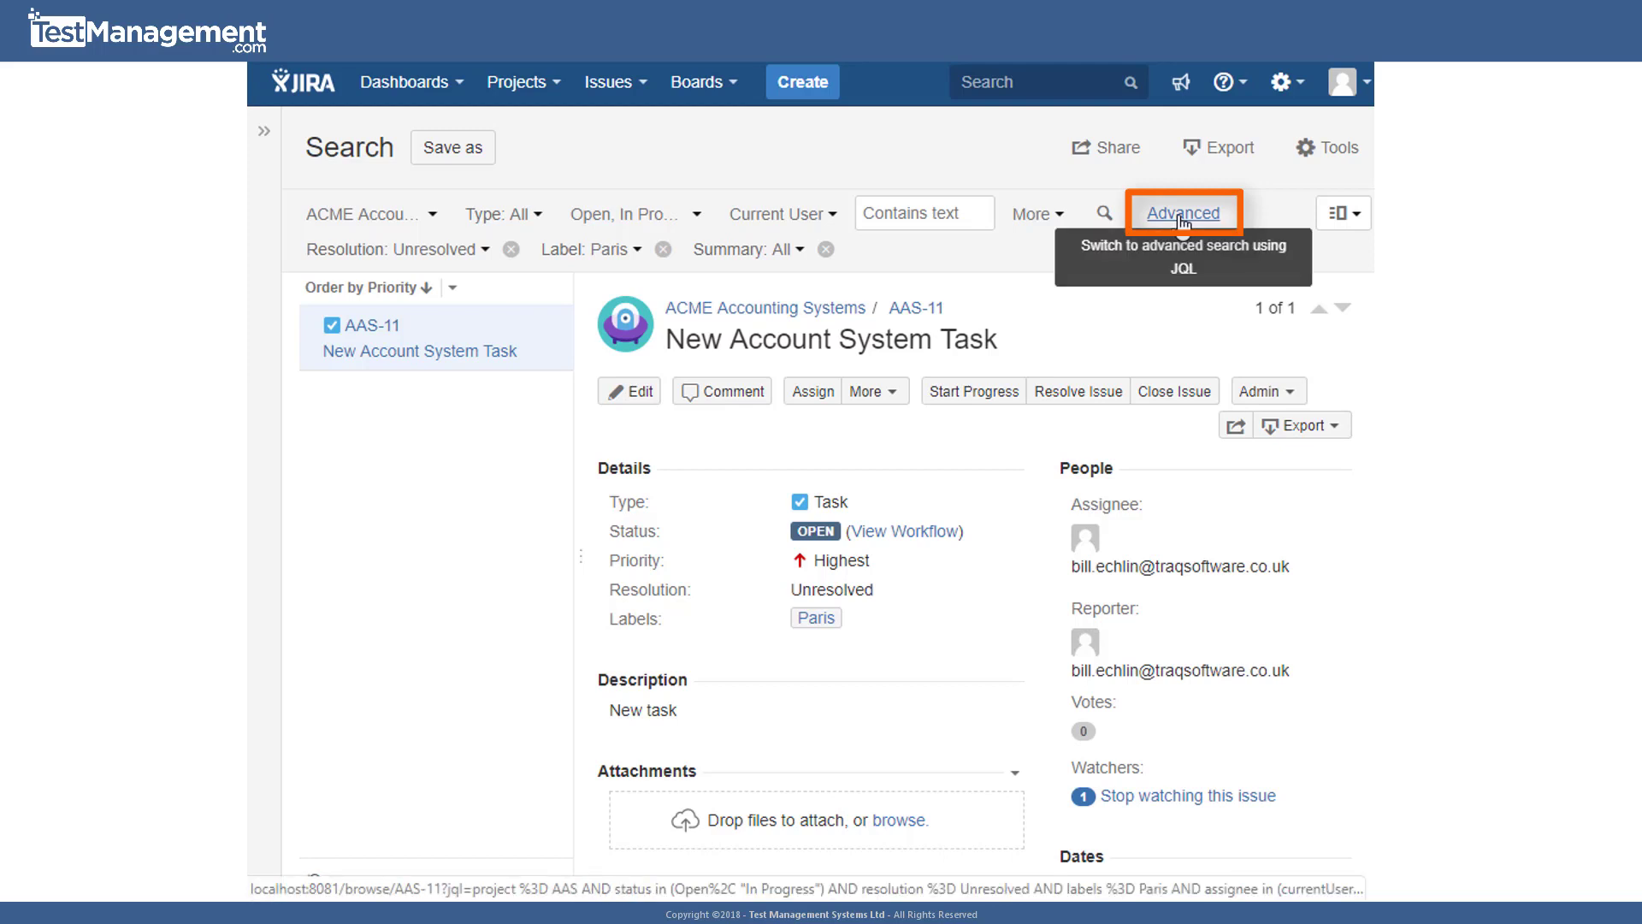
# Switch the search to advanced JQL and highlight the project = AAS clause.
pyautogui.click(1183, 216)
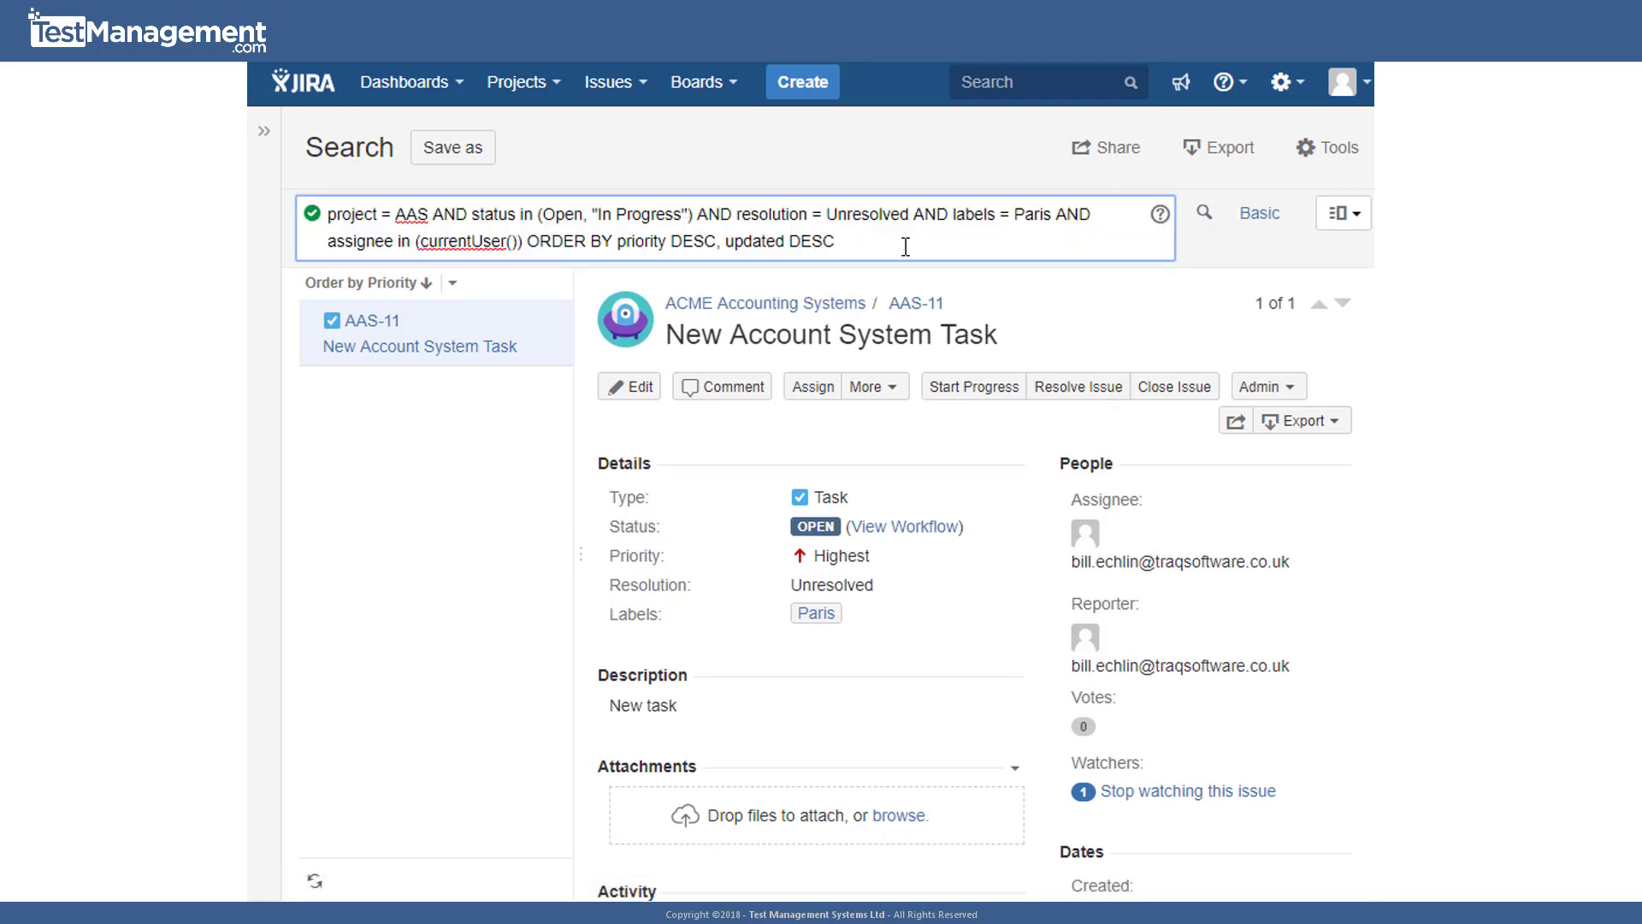
pyautogui.moveTo(905, 248)
pyautogui.mouseDown()
pyautogui.moveTo(487, 242)
pyautogui.moveTo(332, 219)
pyautogui.mouseUp()
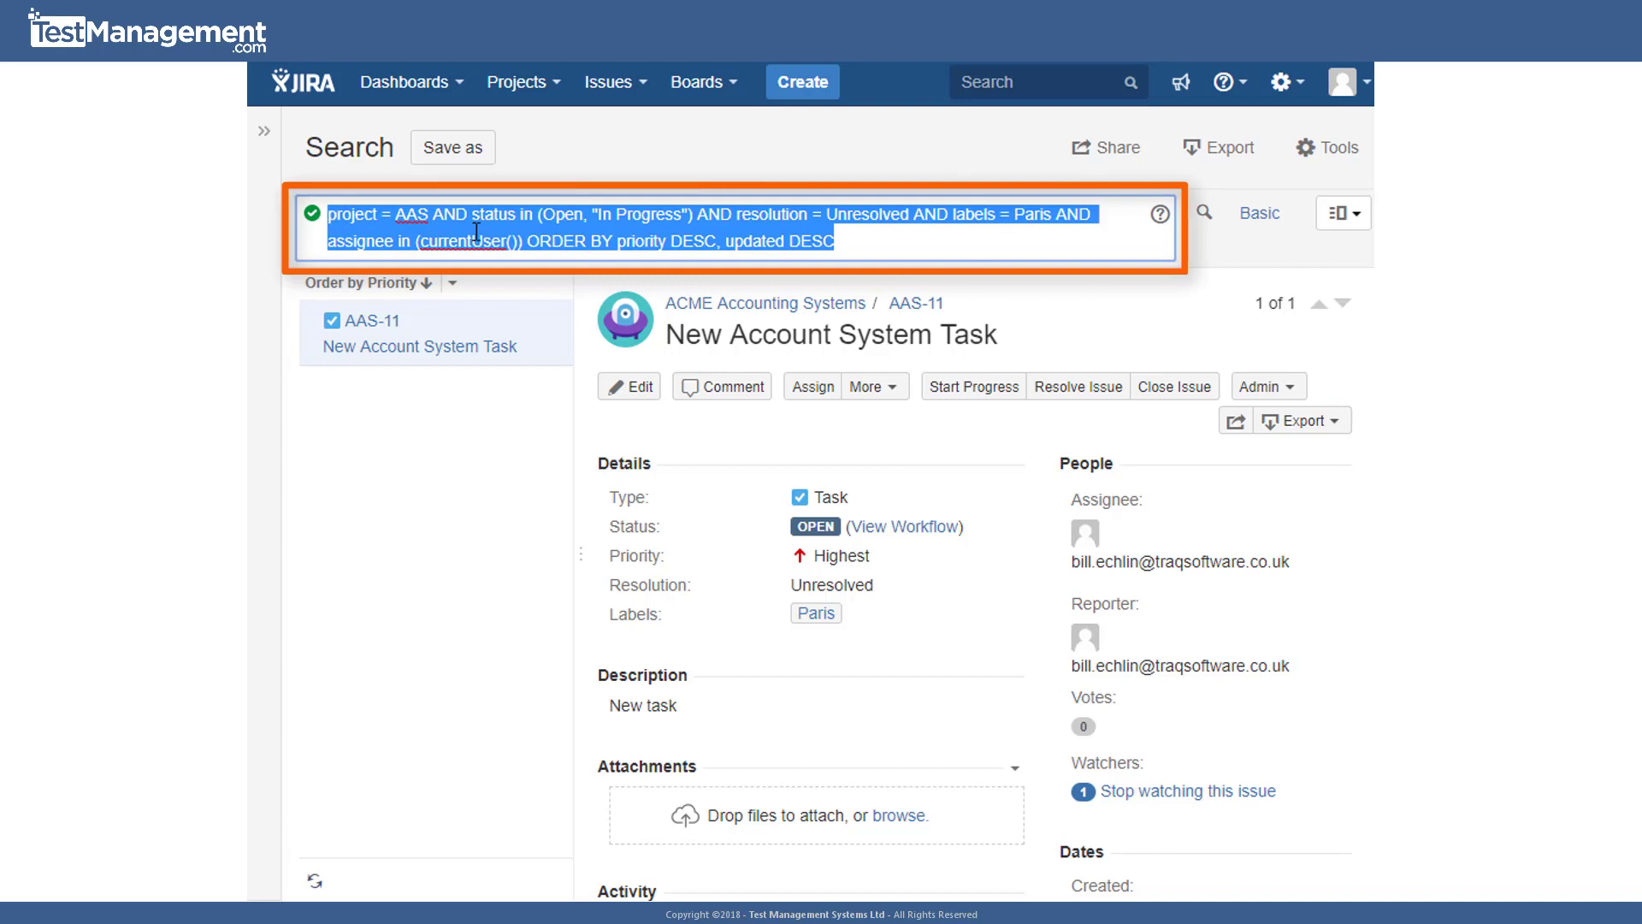
pyautogui.click(595, 220)
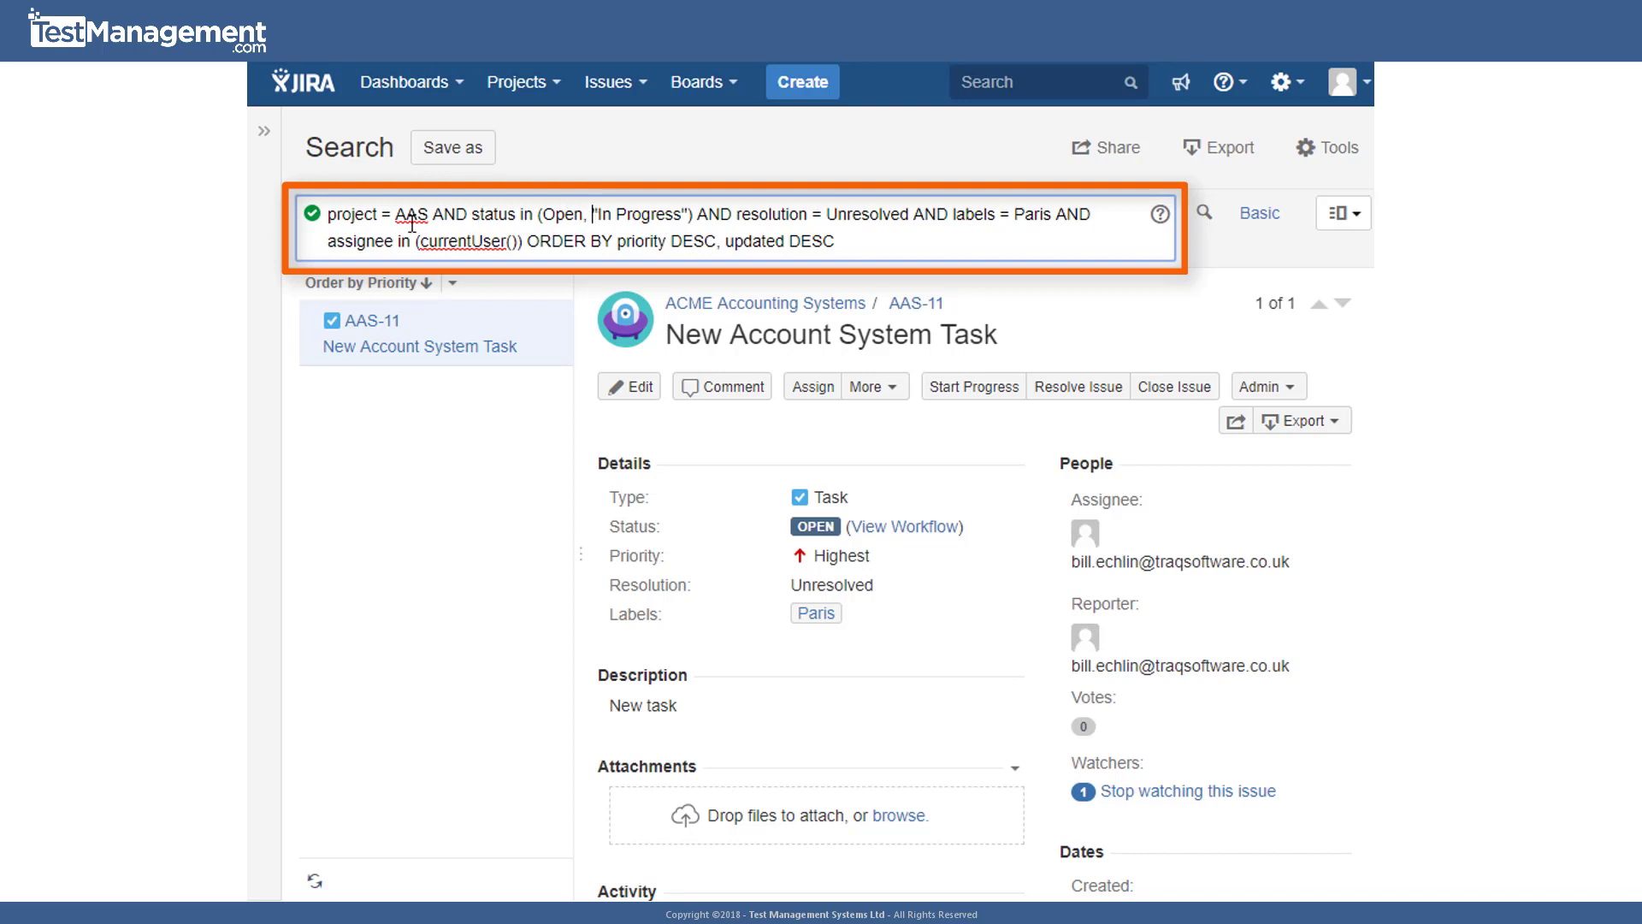
pyautogui.moveTo(332, 218); pyautogui.dragTo(433, 215)
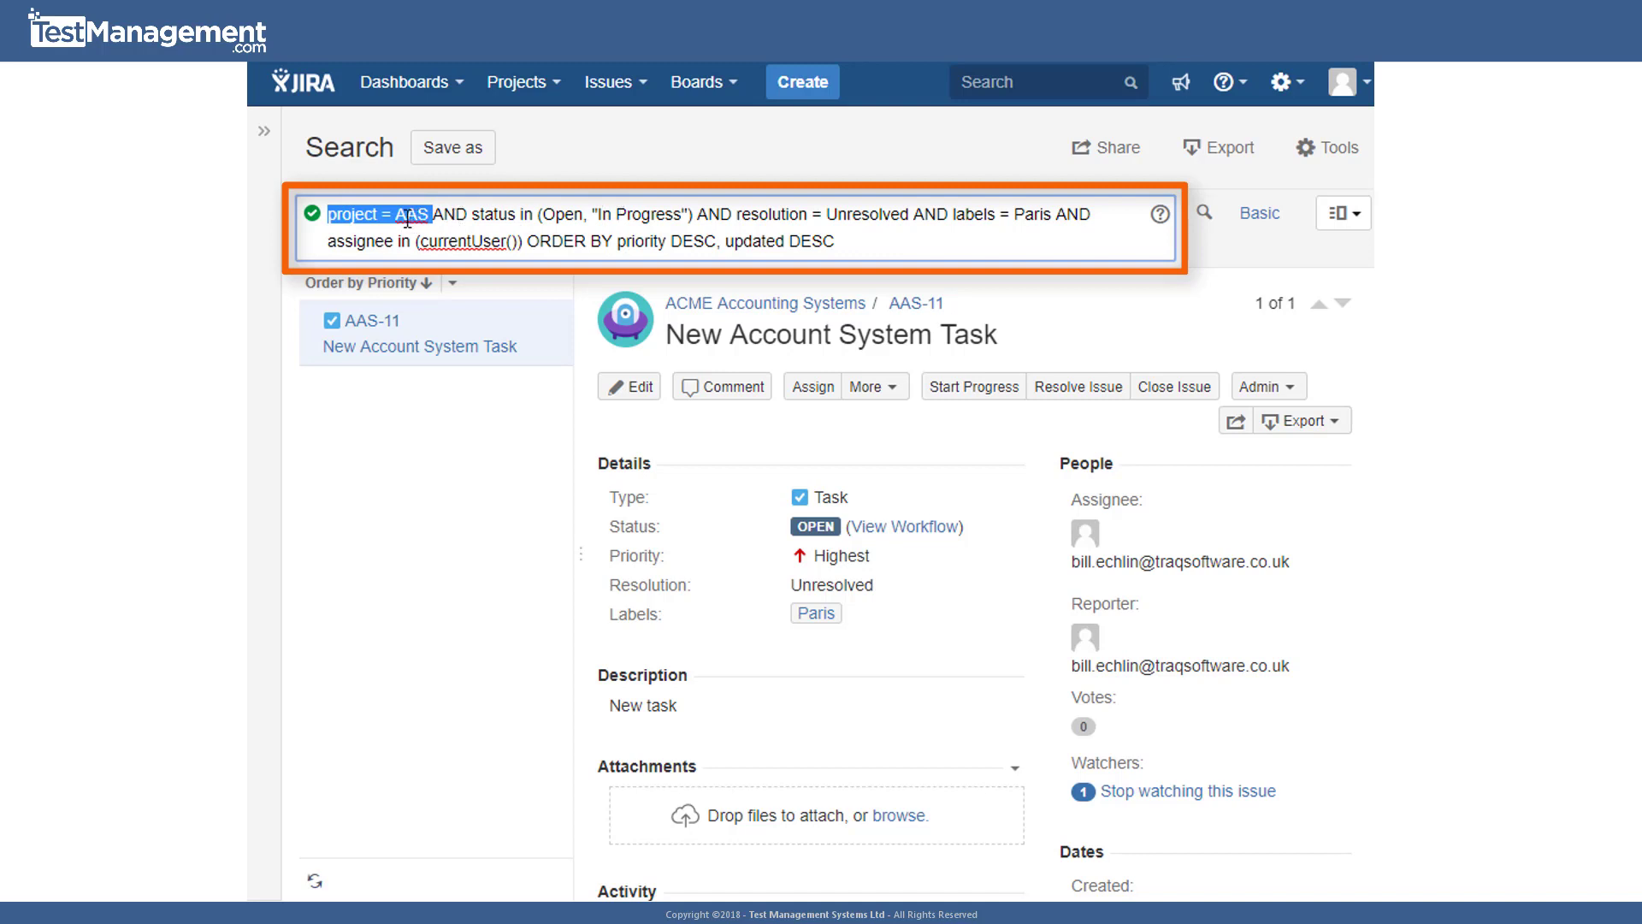
pyautogui.click(473, 211)
# Highlight the status, Unresolved, labels = Paris and currentUser() clauses, then toggle Basic and back to Advanced.
pyautogui.moveTo(473, 214); pyautogui.dragTo(691, 214)
pyautogui.doubleClick(562, 213)
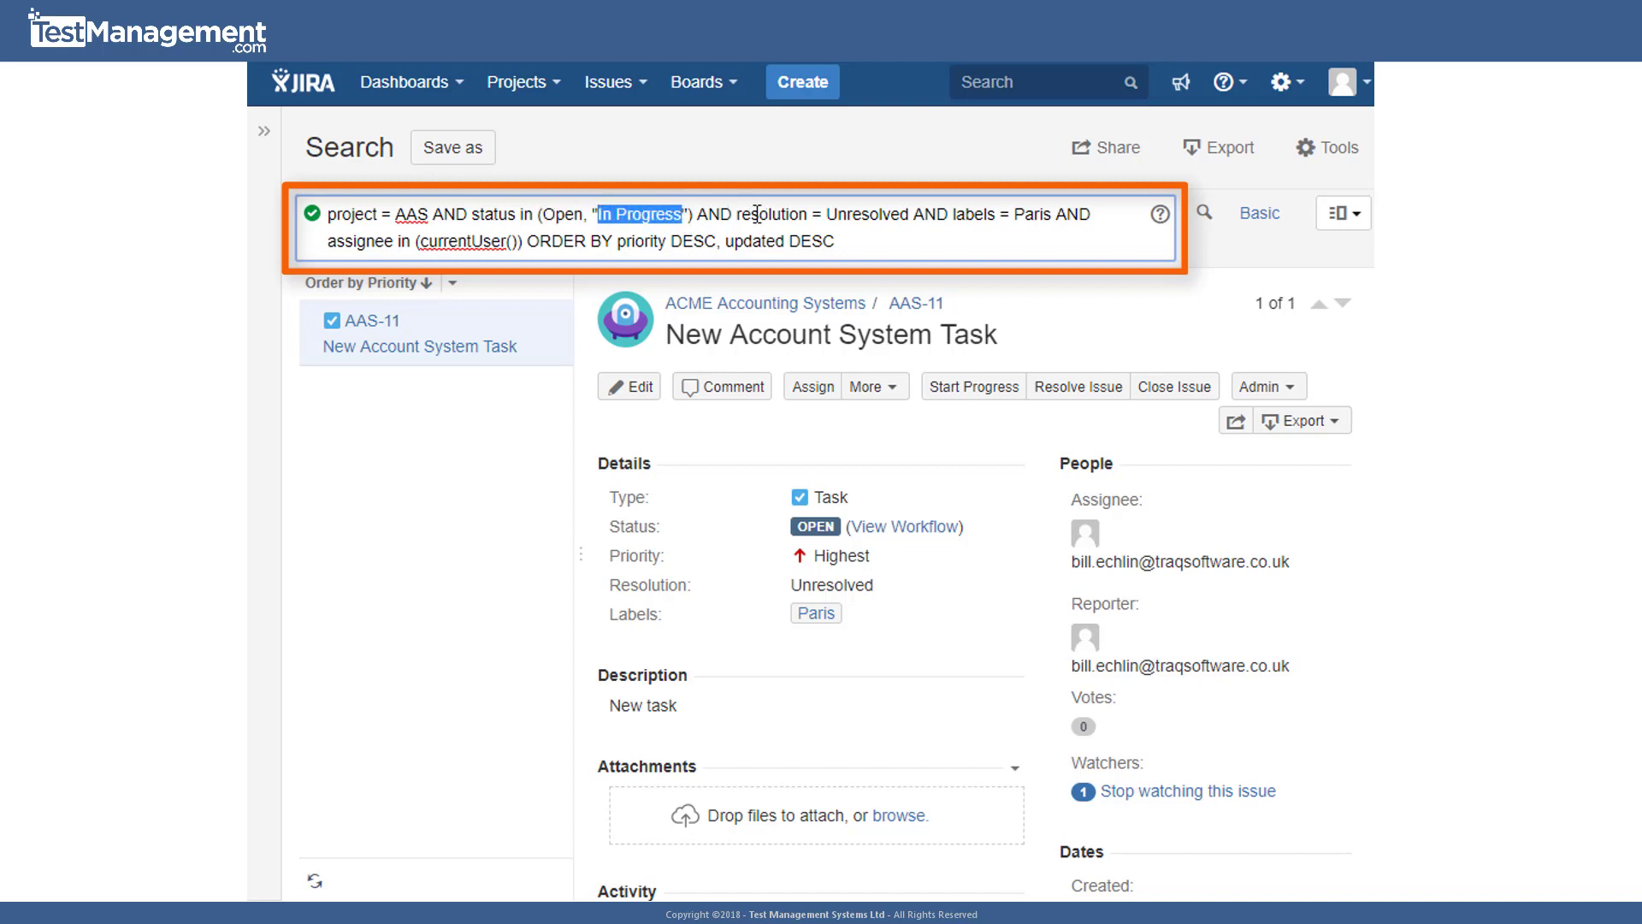
pyautogui.doubleClick(847, 215)
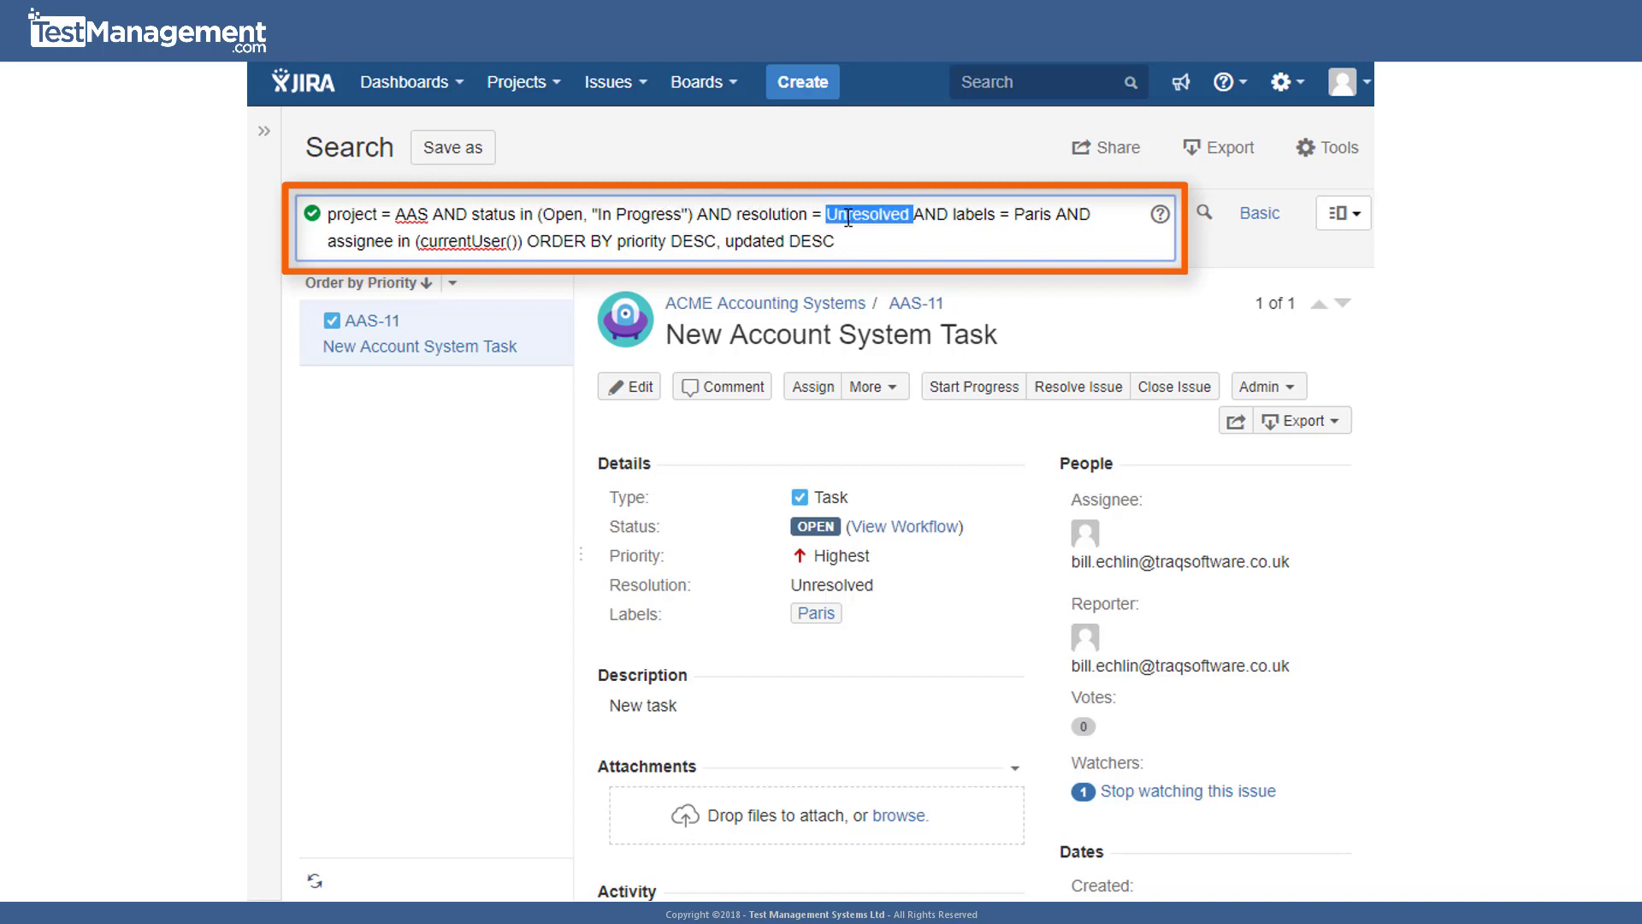
pyautogui.moveTo(952, 214); pyautogui.dragTo(1031, 214)
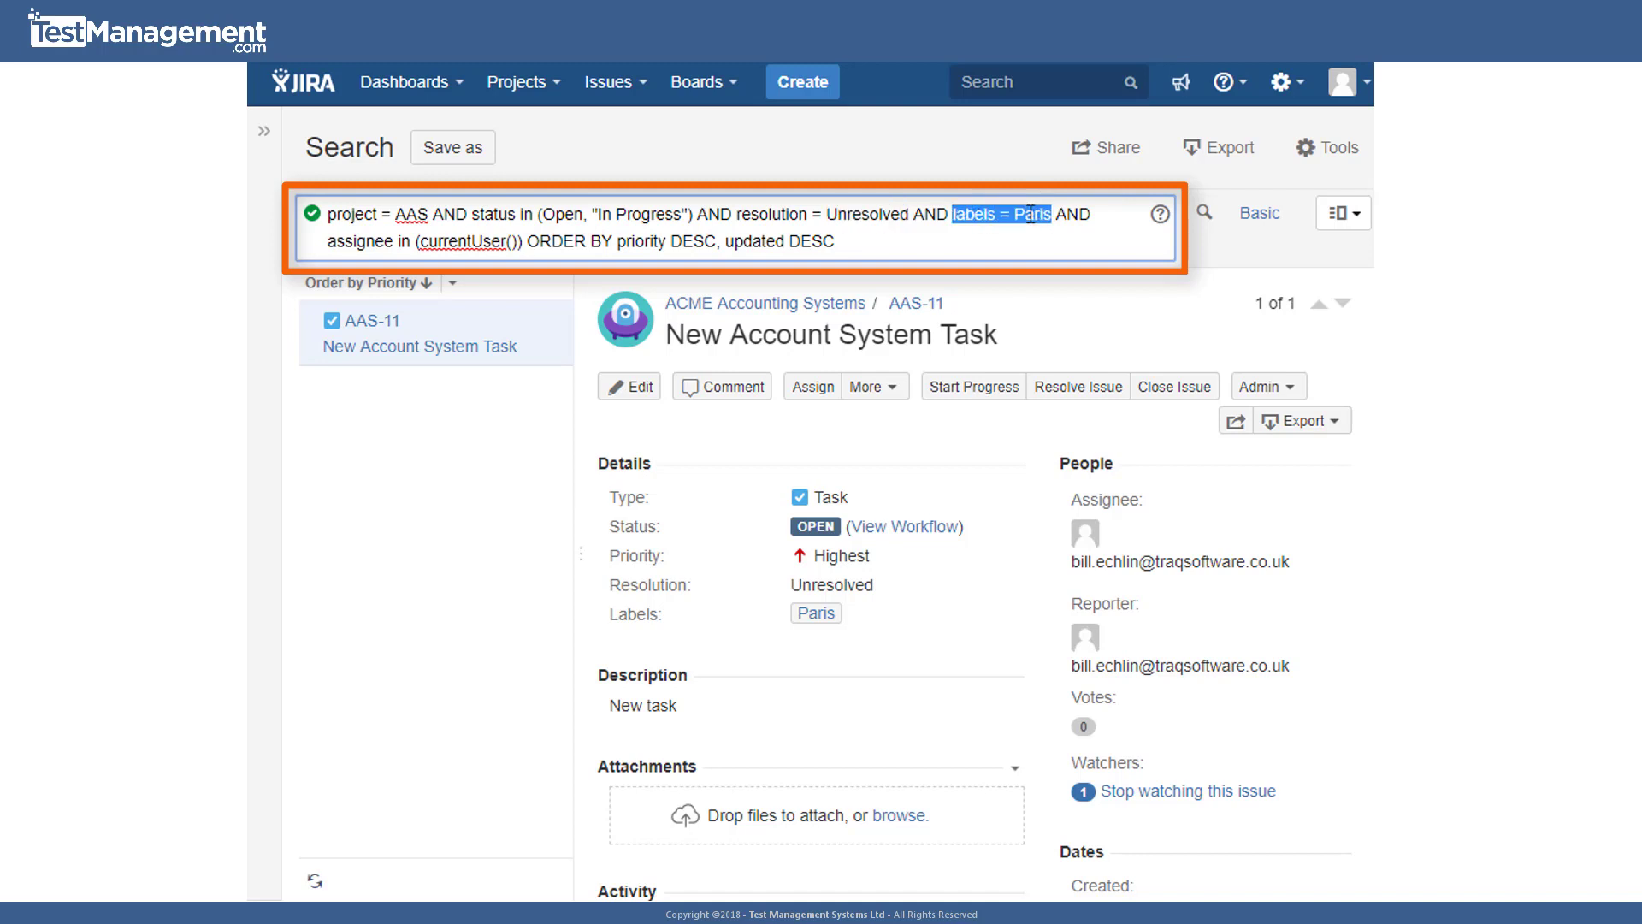
pyautogui.moveTo(345, 241); pyautogui.dragTo(535, 245)
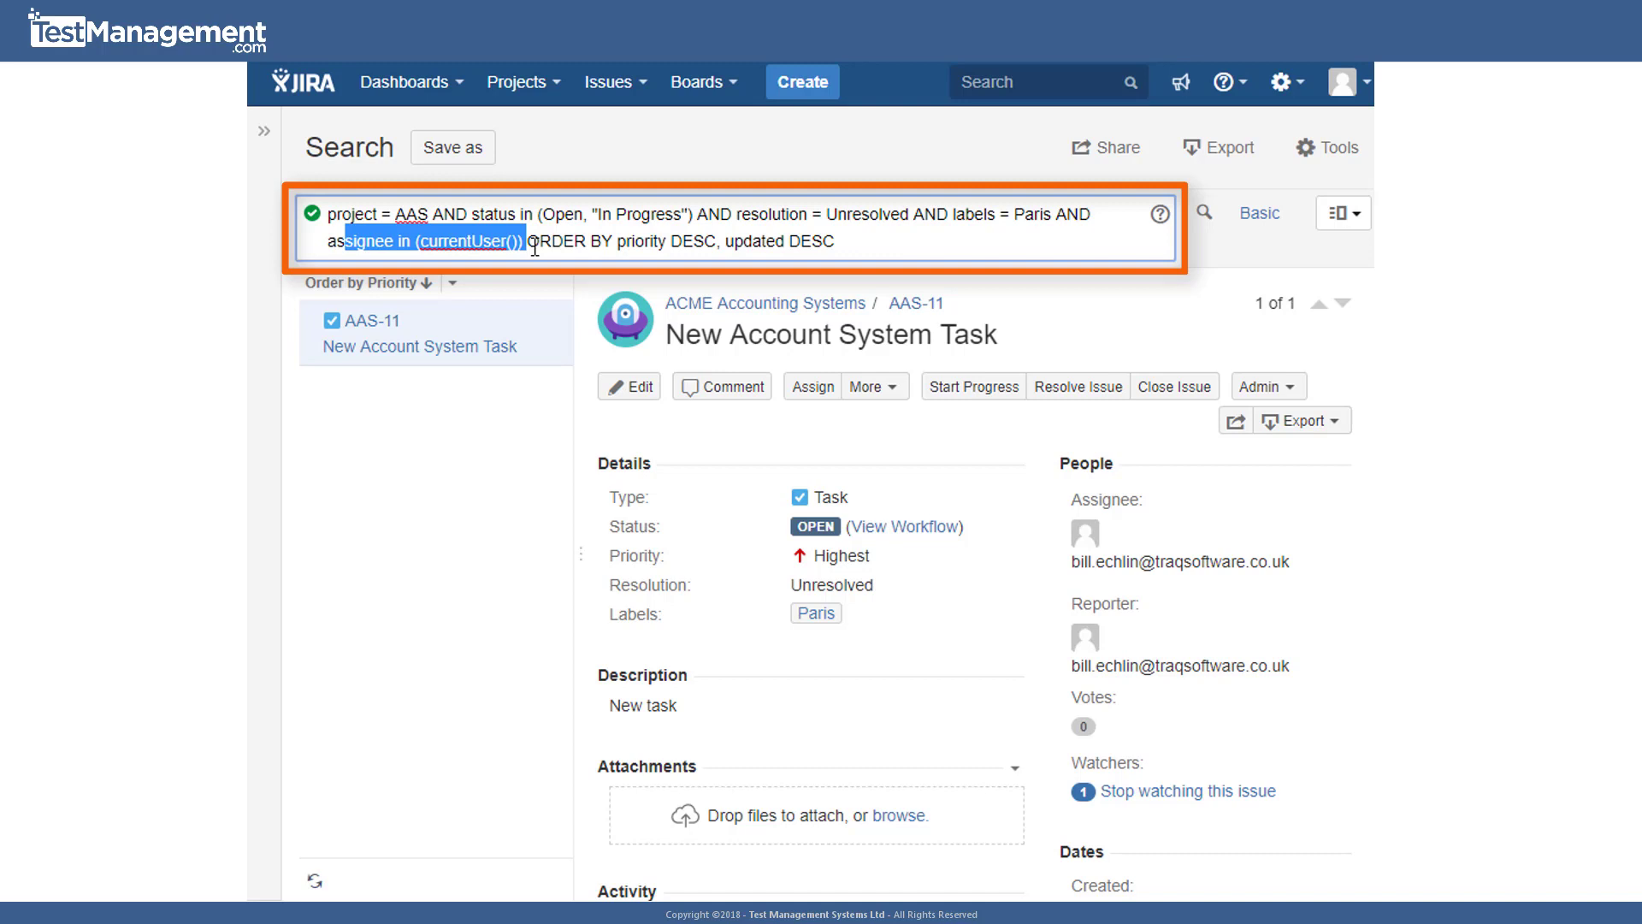
pyautogui.click(1263, 216)
pyautogui.click(1185, 216)
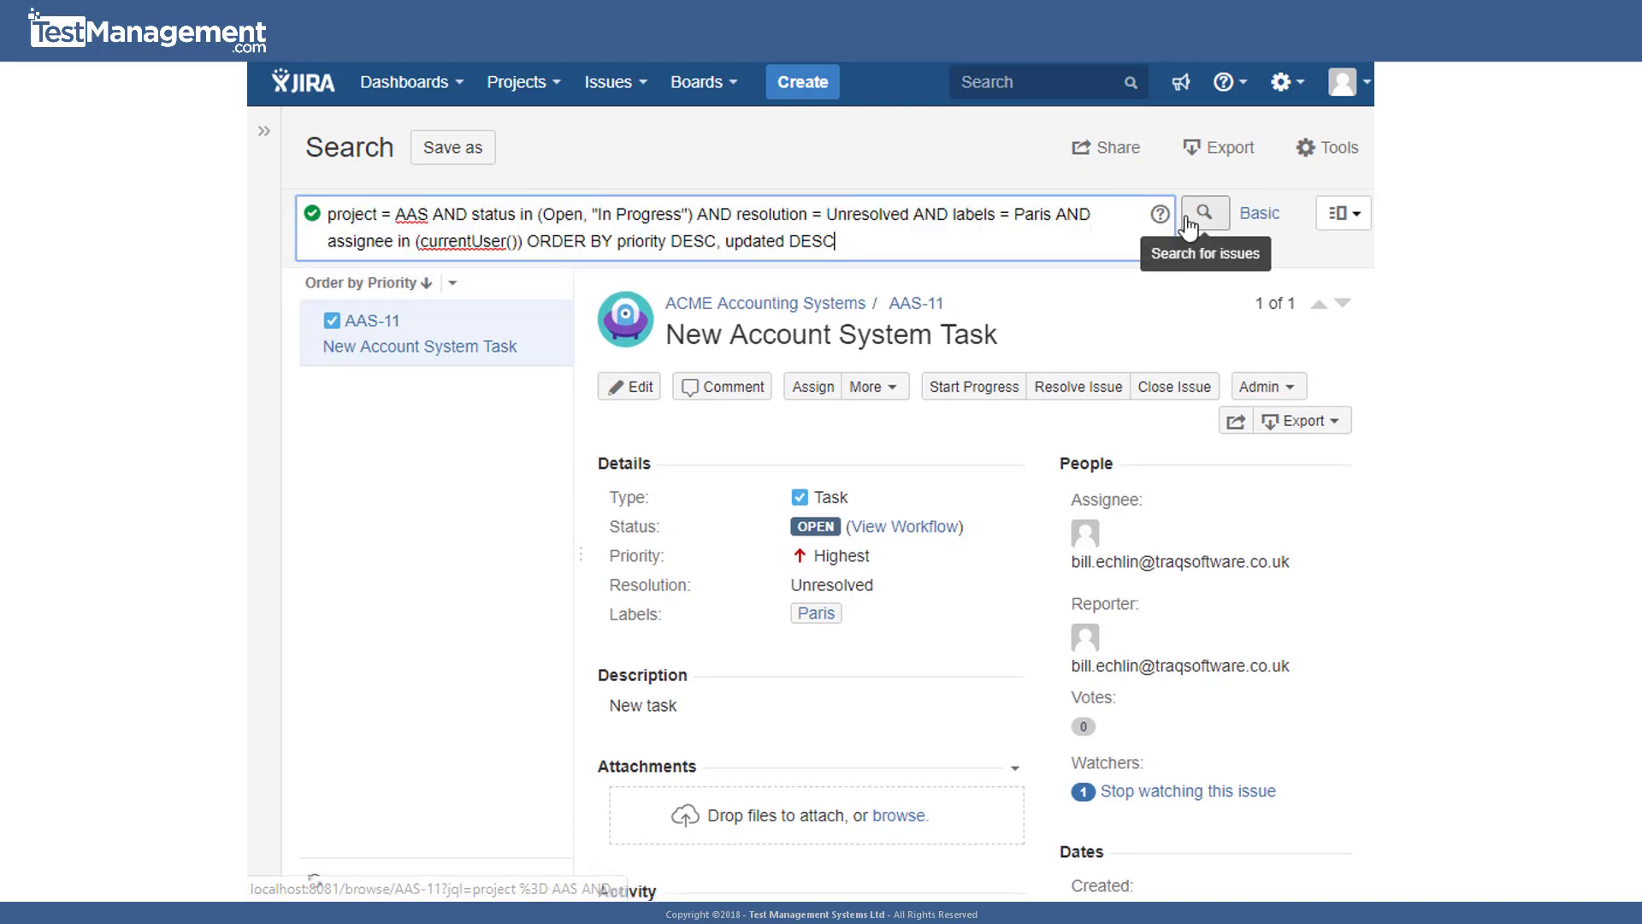
# Run the query, then widen it to (project = AAS or project = ADS) and rerun it.
pyautogui.click(1204, 214)
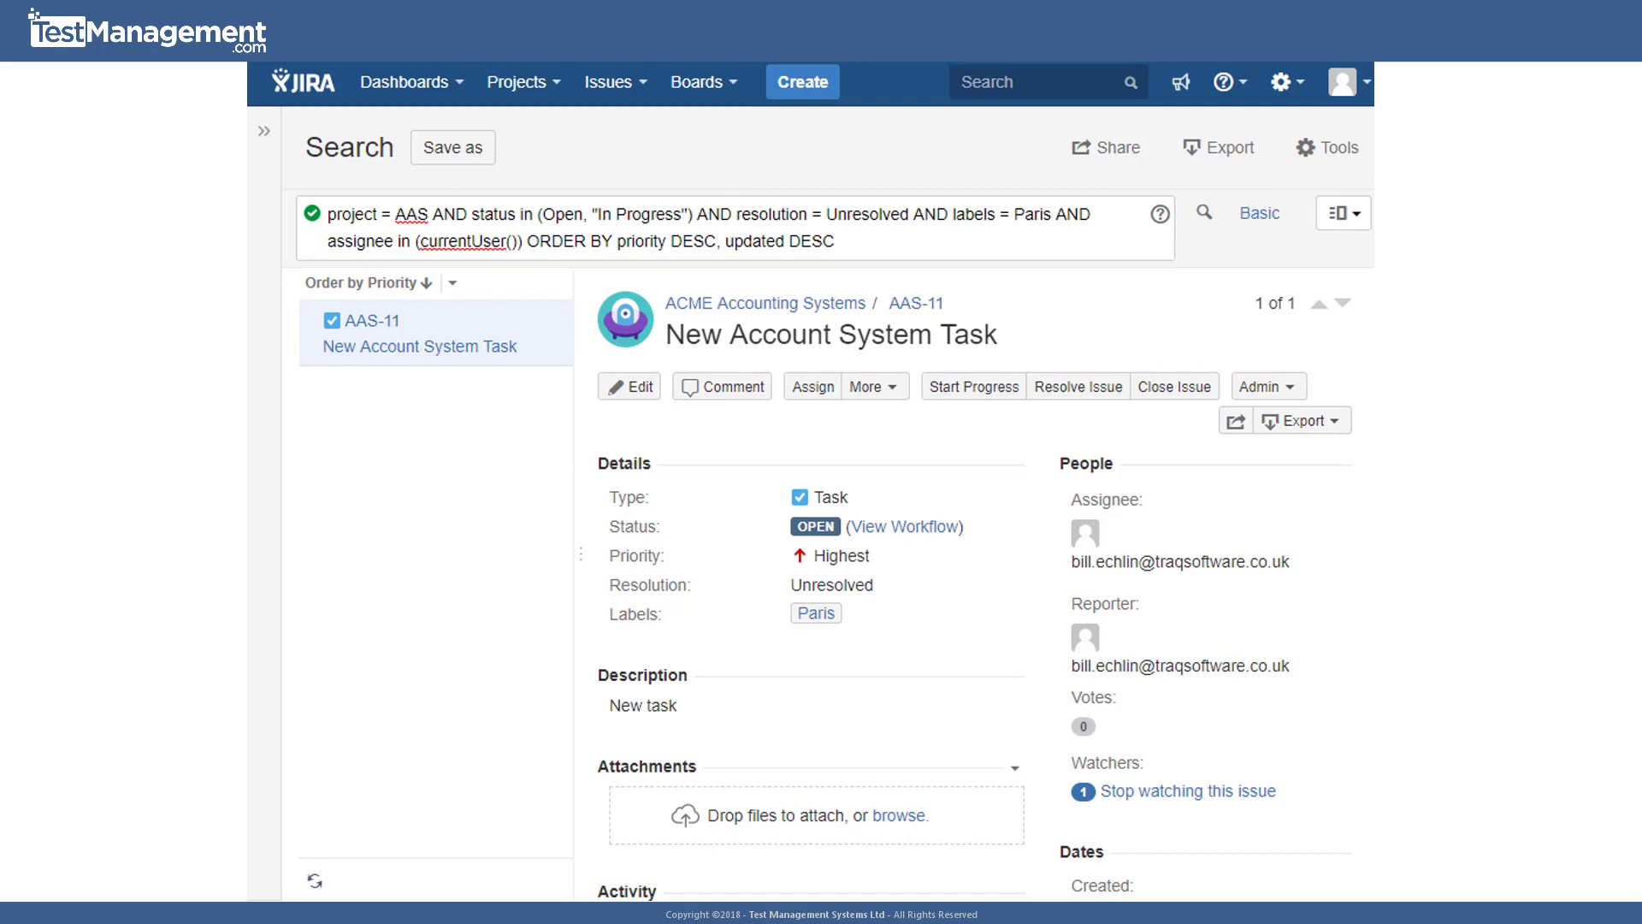
pyautogui.click(379, 216)
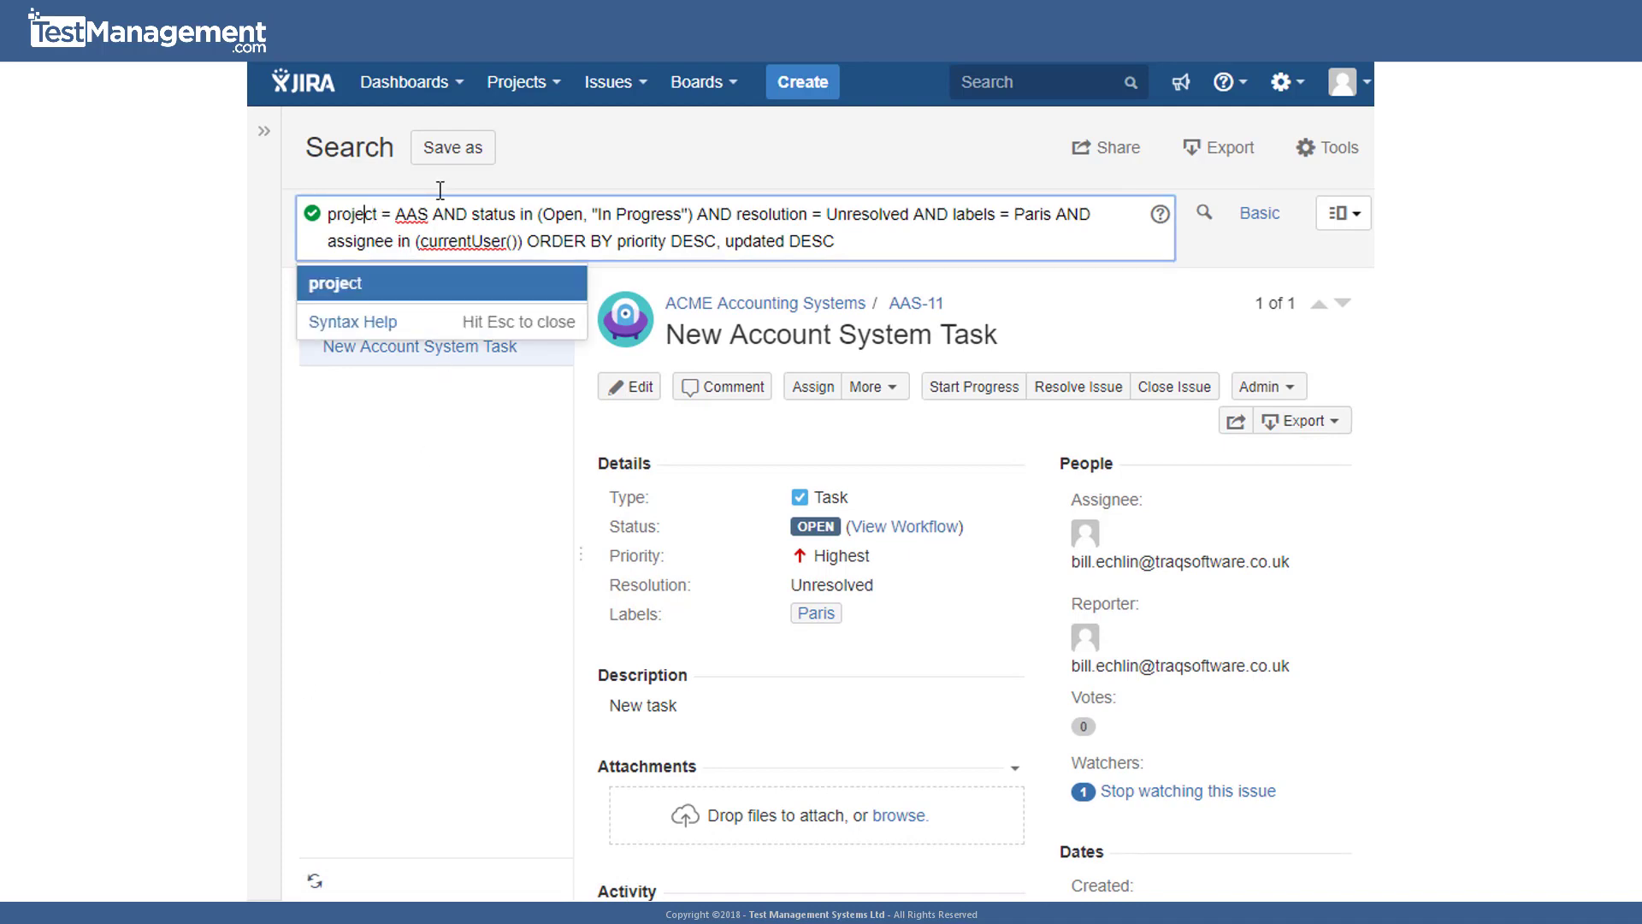
pyautogui.press('Left')
pyautogui.press('Left')
pyautogui.press('Left')
pyautogui.press('Left')
pyautogui.press('Left')
pyautogui.press('Left')
pyautogui.write('(')
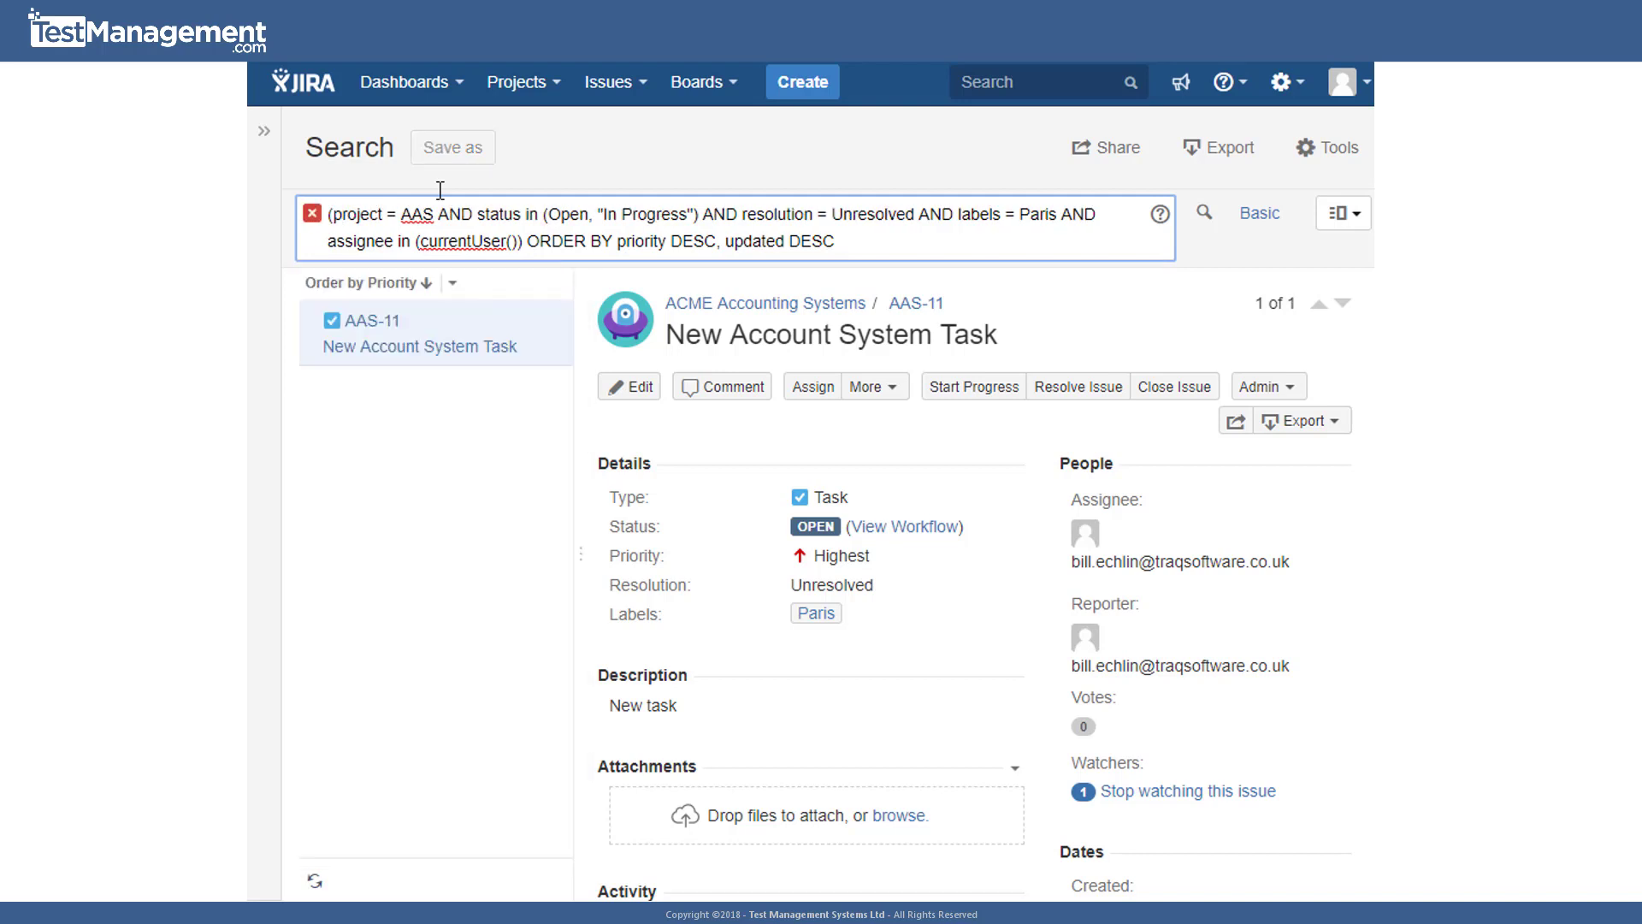
pyautogui.press('Right')
pyautogui.press('Right')
pyautogui.press('Right')
pyautogui.press('Right')
pyautogui.press('Right')
pyautogui.press('Right')
pyautogui.press('Right')
pyautogui.press('Right')
pyautogui.press('Right')
pyautogui.press('Right')
pyautogui.press('Right')
pyautogui.press('Right')
pyautogui.press('Right')
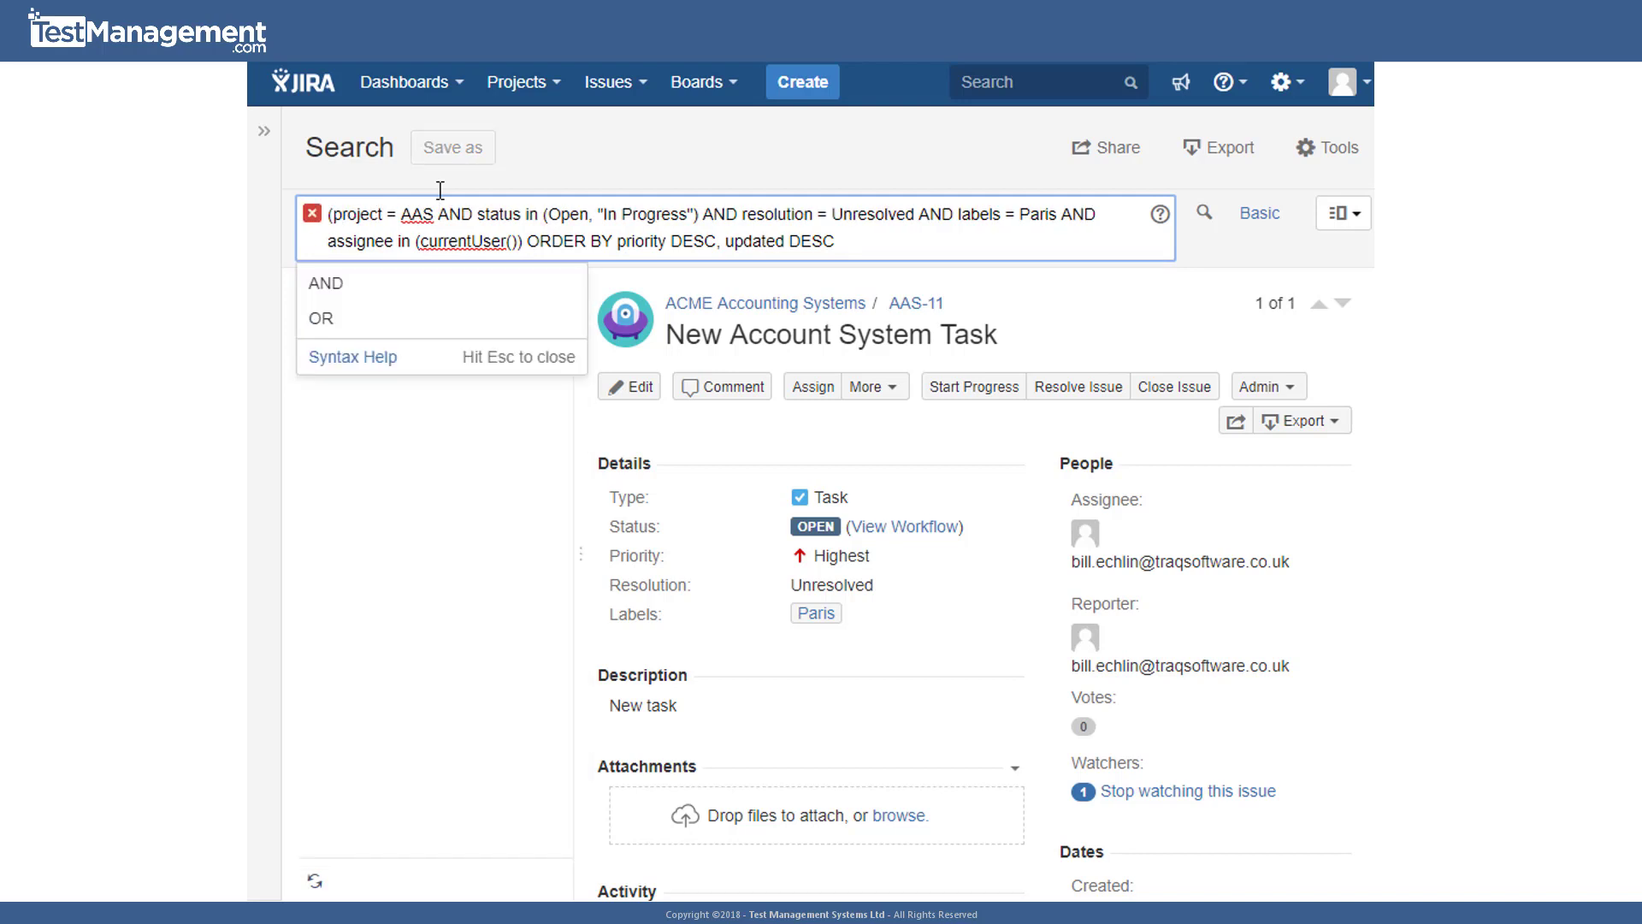
pyautogui.write('or project ')
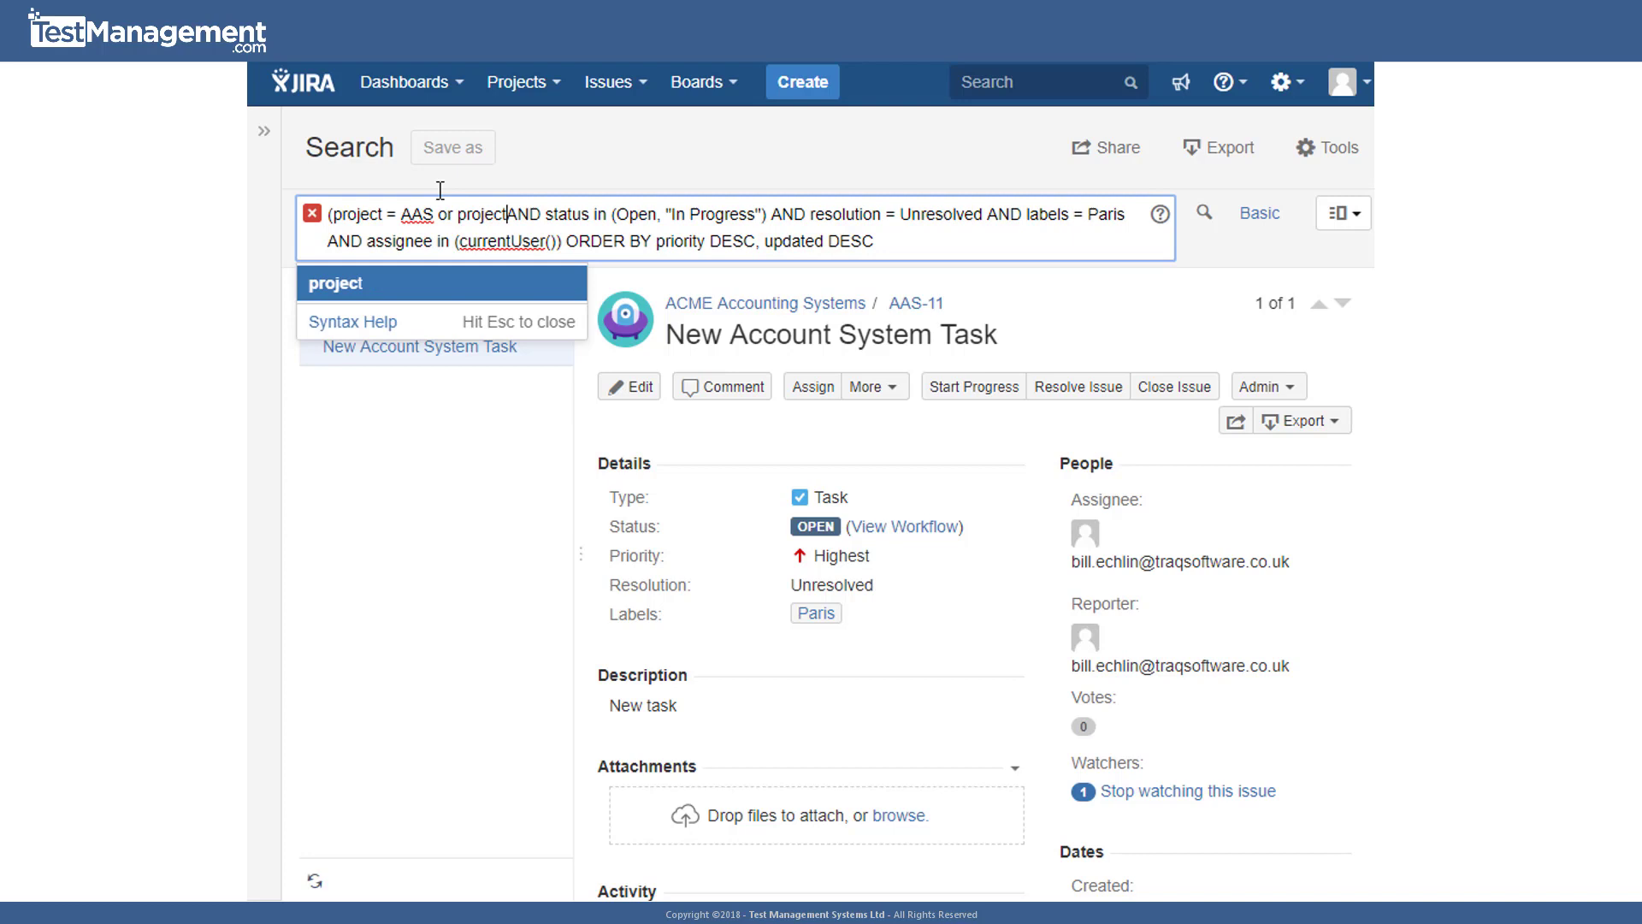
pyautogui.write('= ADS)')
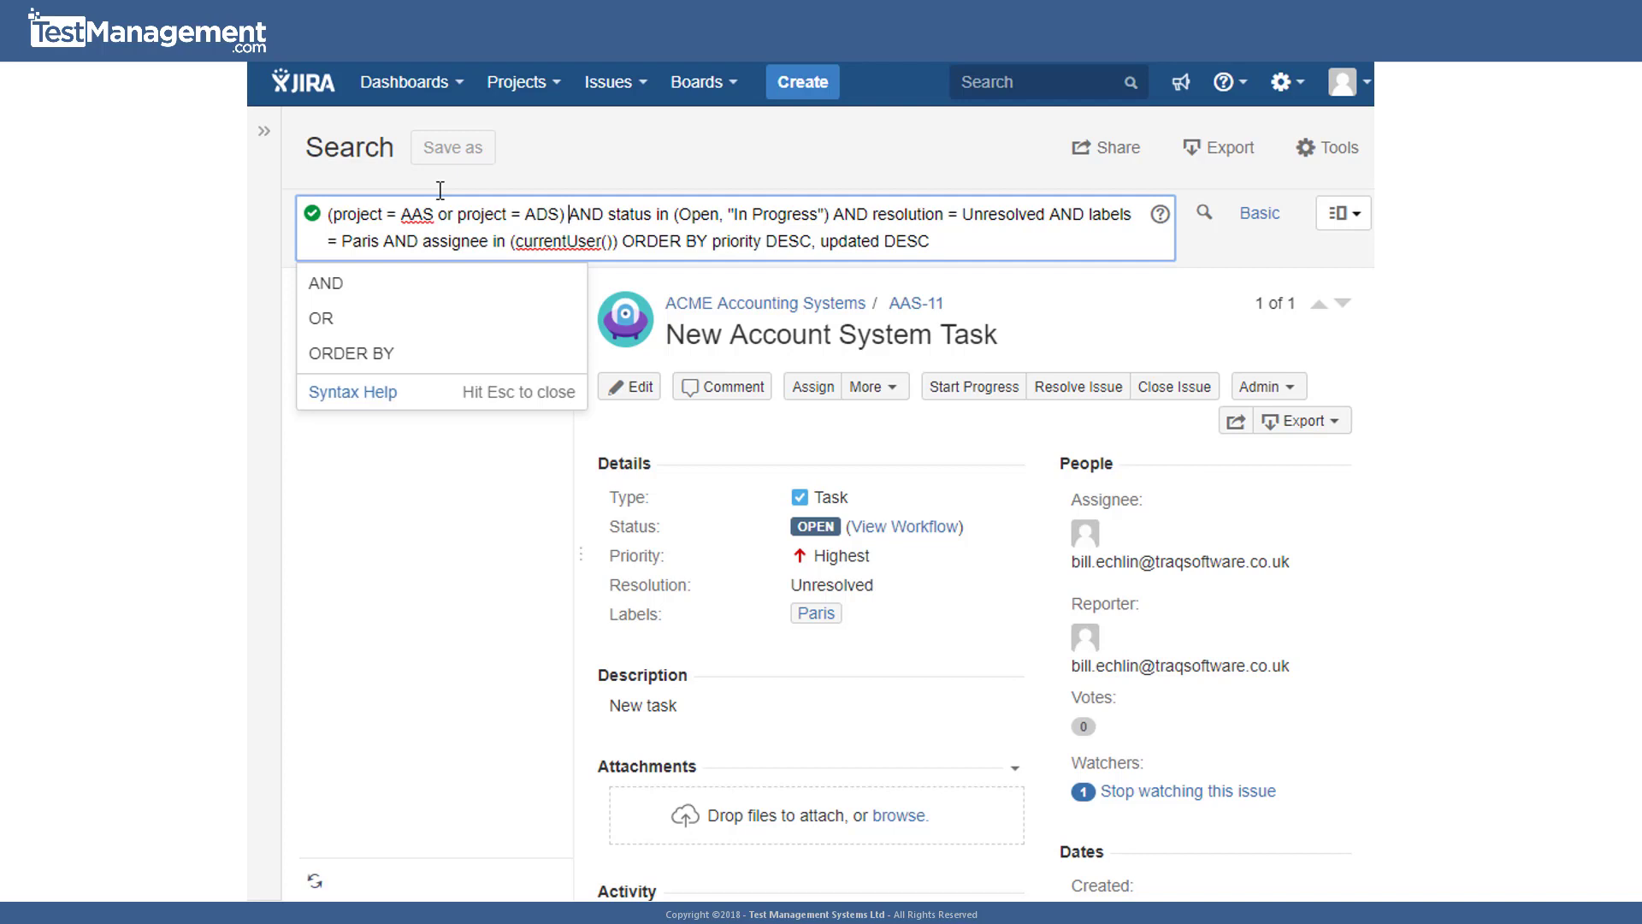
pyautogui.click(1014, 252)
pyautogui.press('Return')
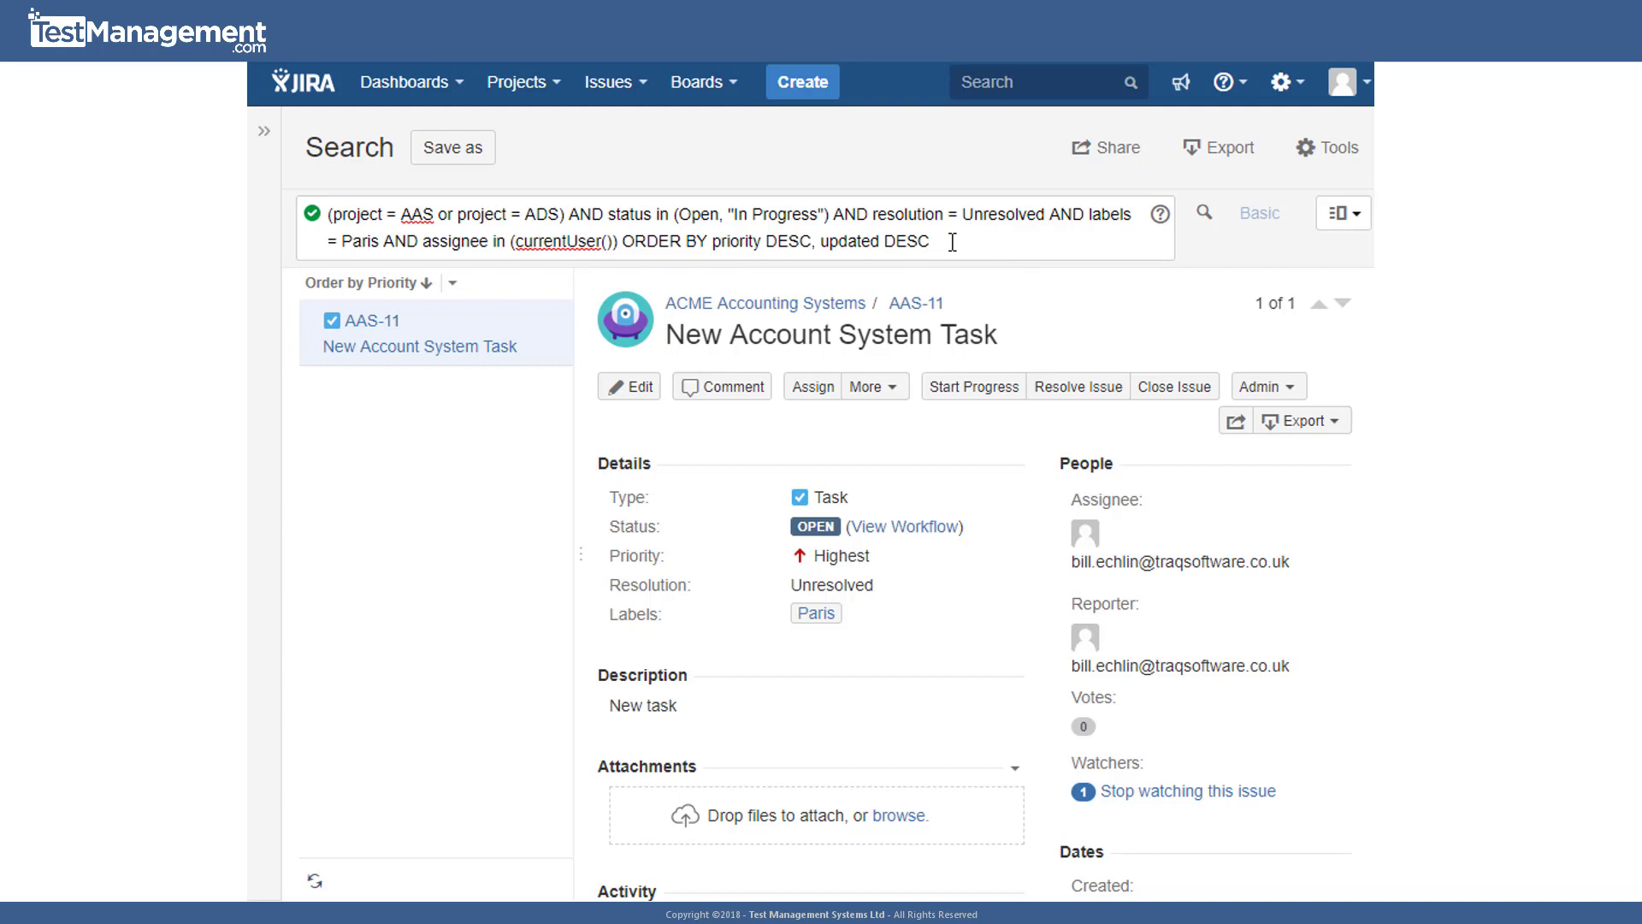
pyautogui.moveTo(932, 241); pyautogui.dragTo(271, 211)
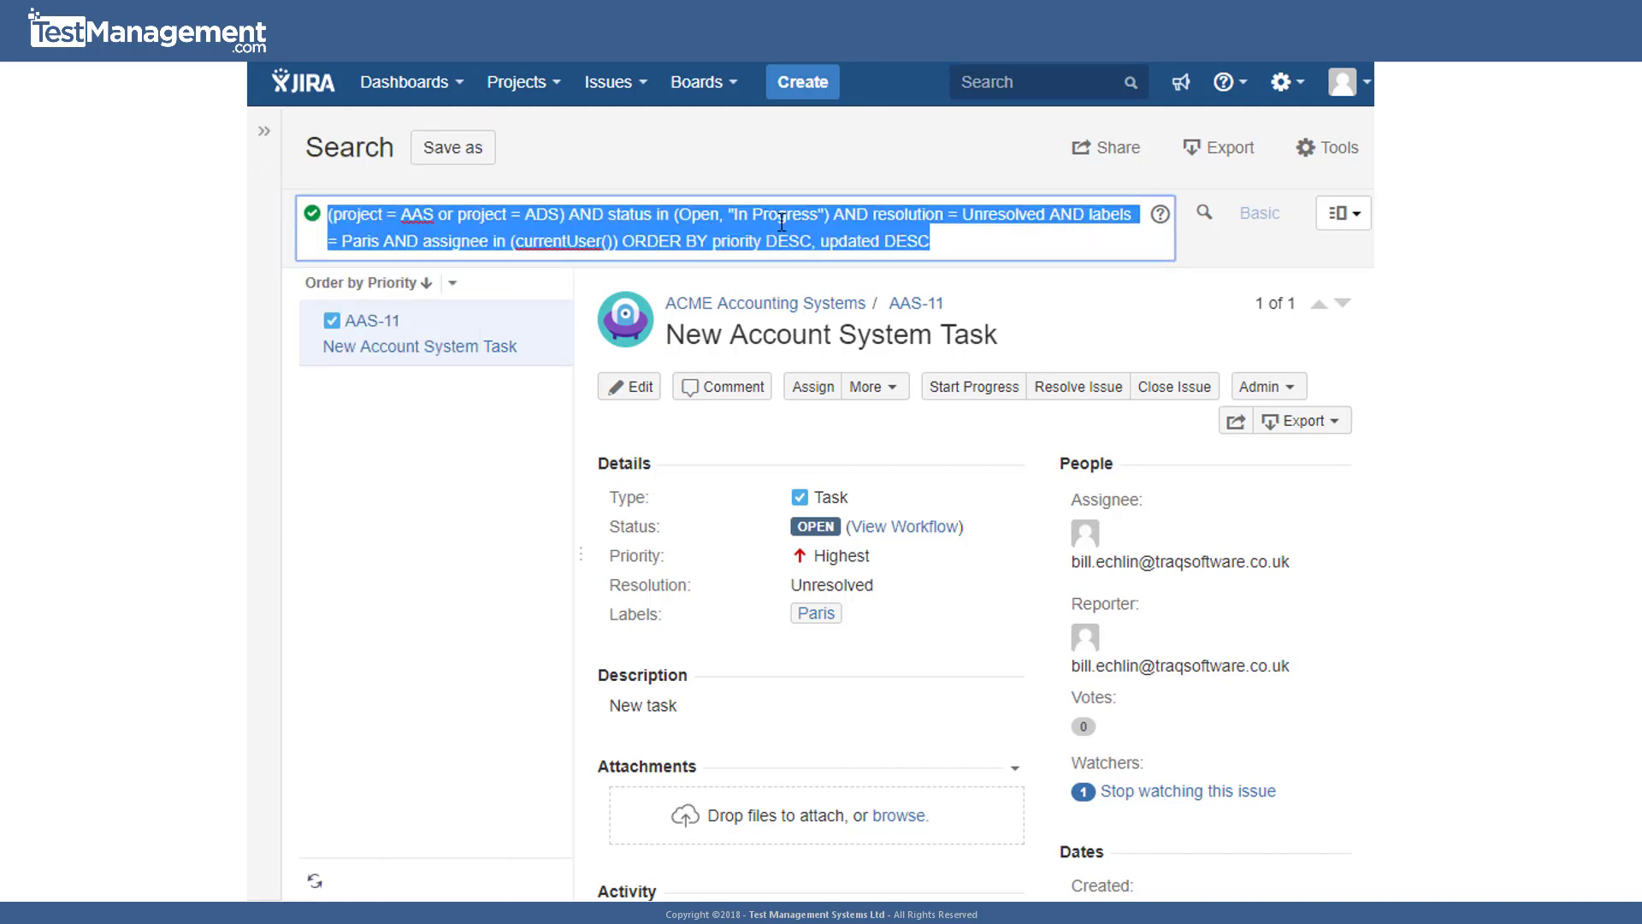
# Replace the query with project = "ACME Delivery System" and run it, listing ADS-1 to ADS-7.
pyautogui.write('project')
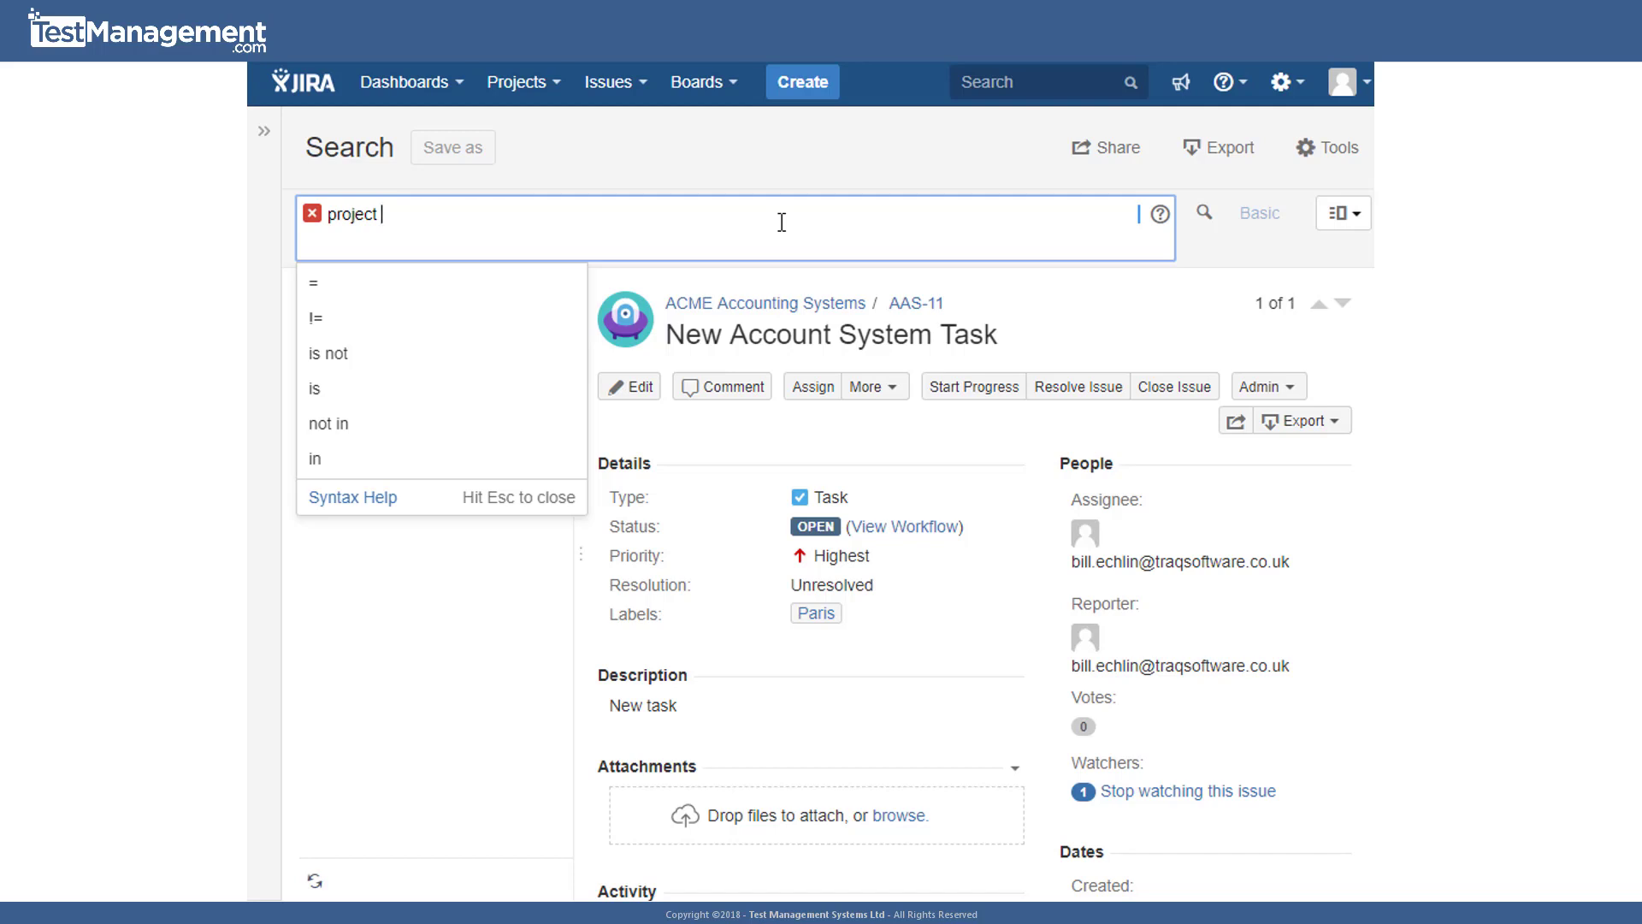
pyautogui.write('=')
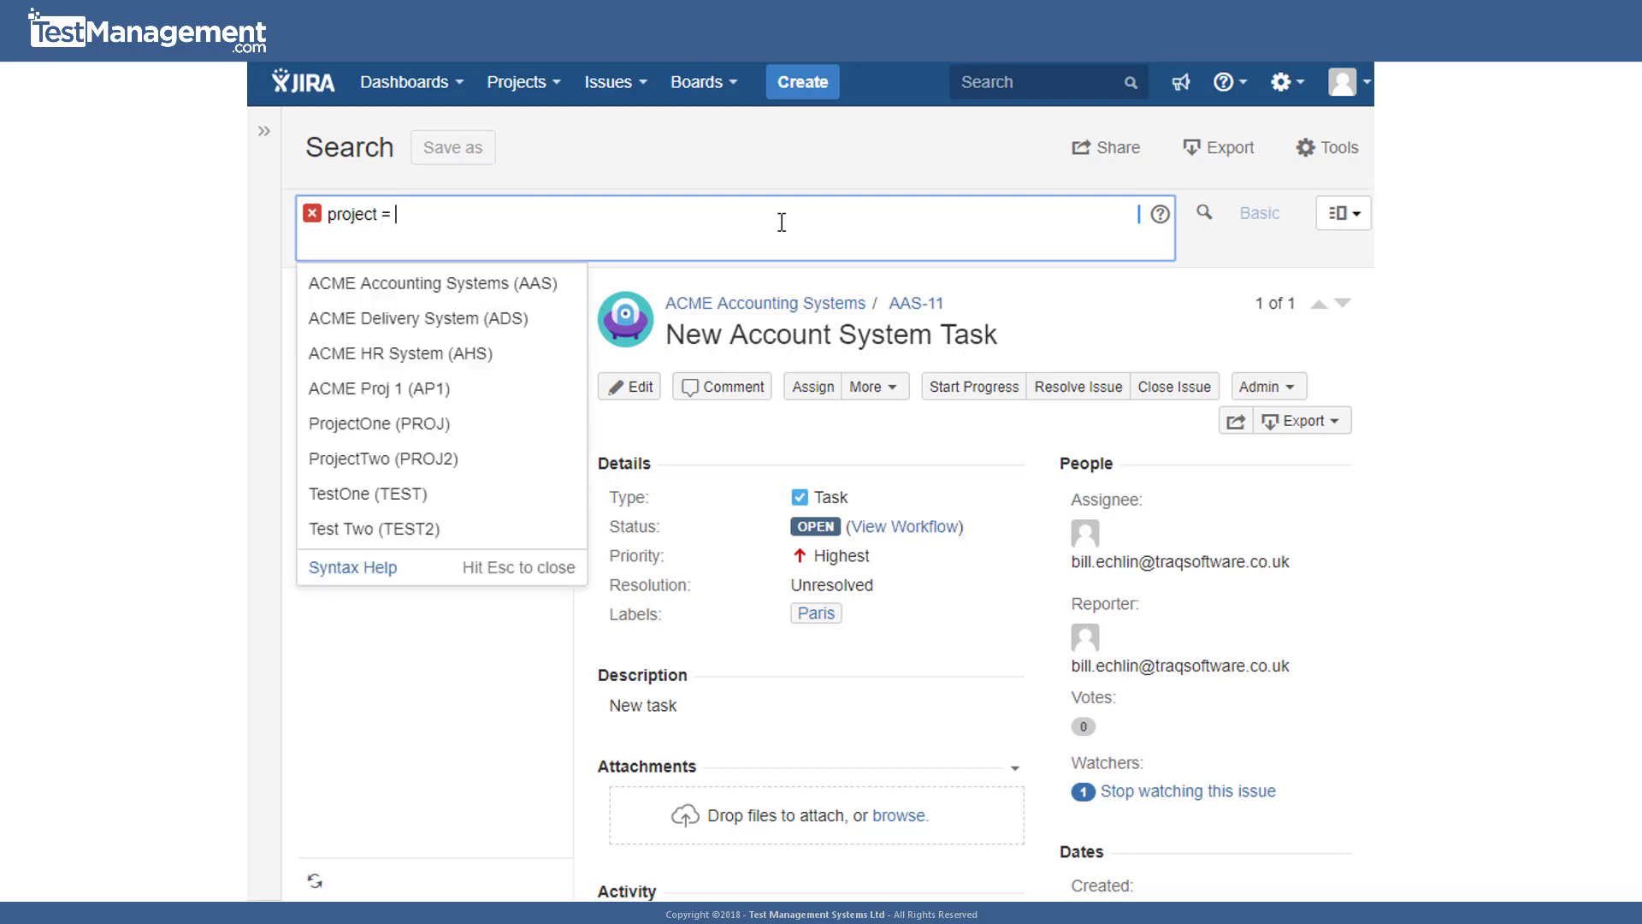
pyautogui.press('Down')
pyautogui.press('Down')
pyautogui.press('Down')
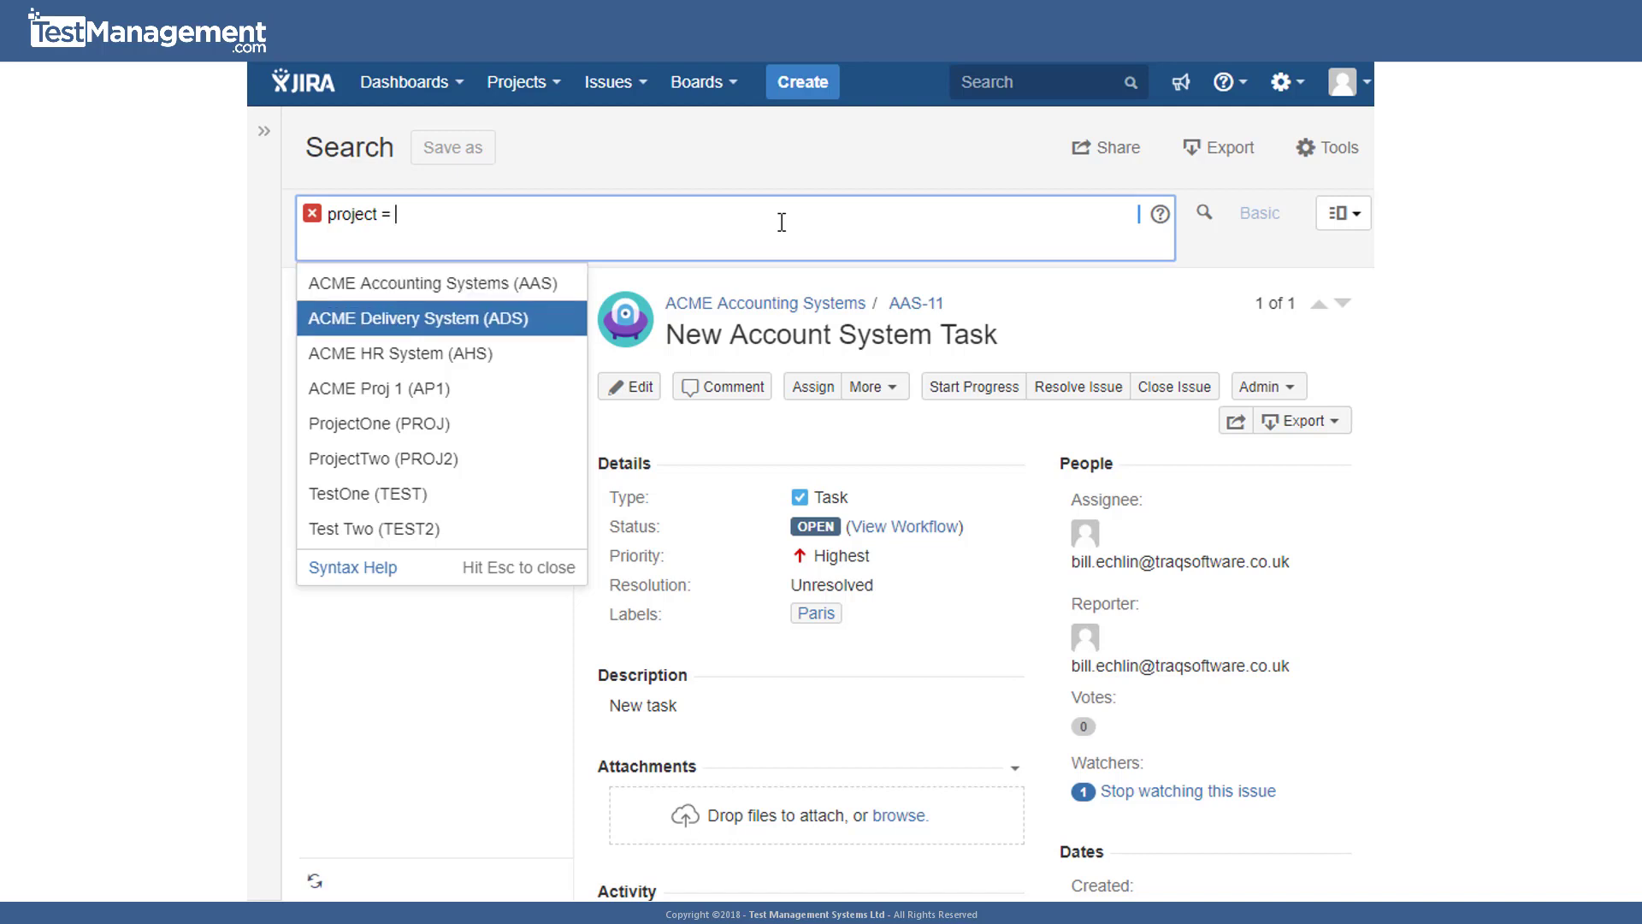
pyautogui.press('Up')
pyautogui.press('Return')
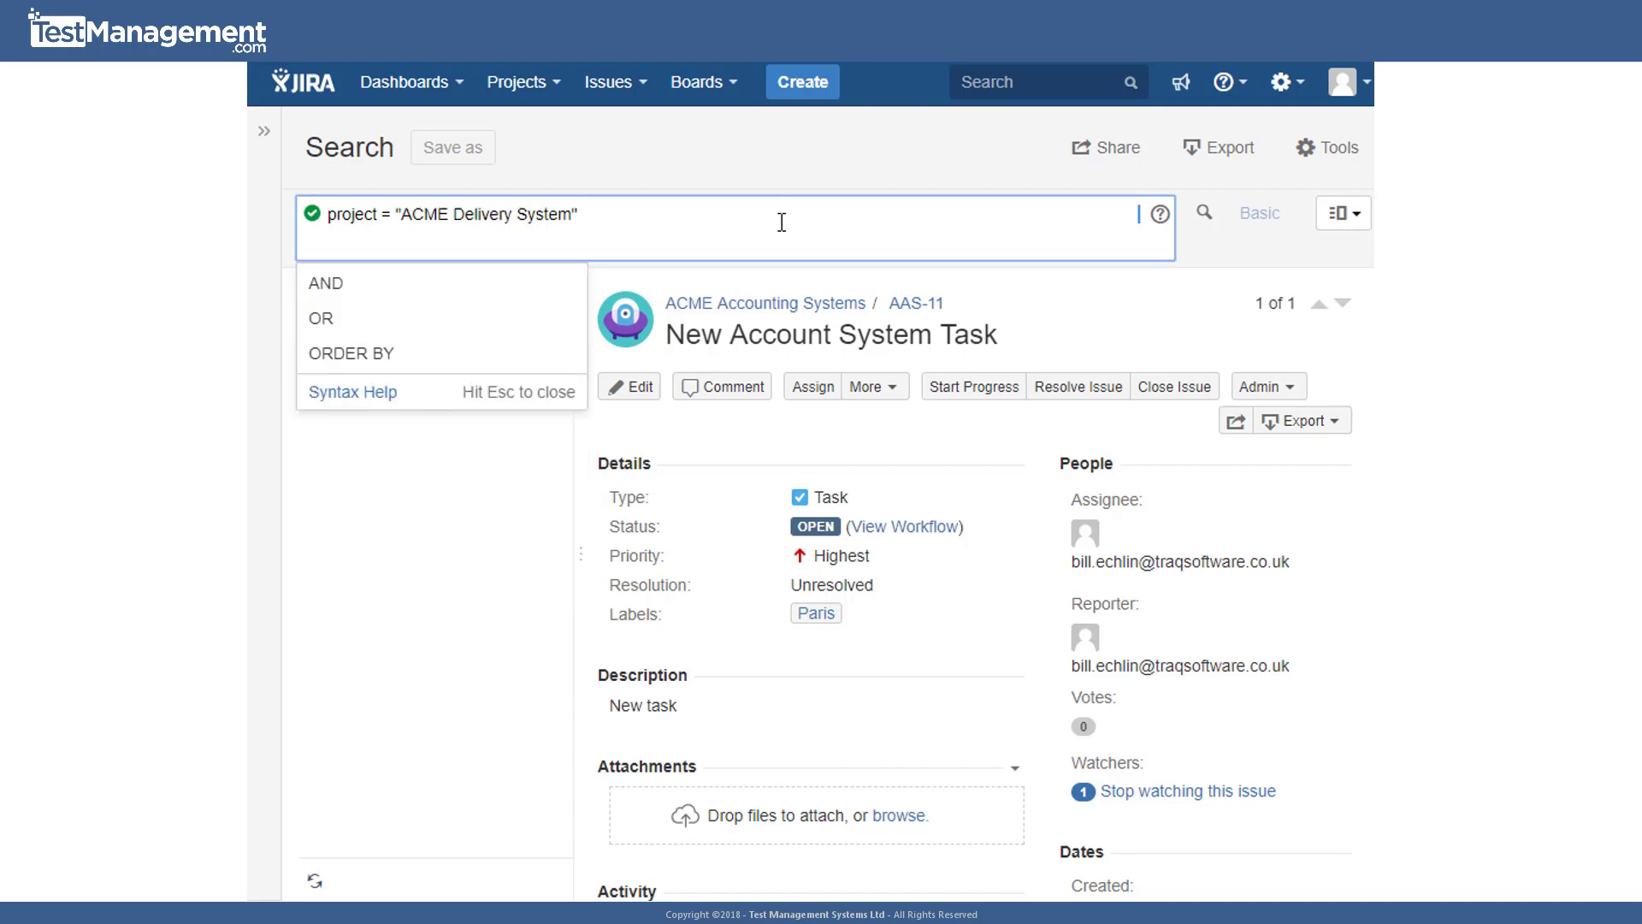
pyautogui.press('Return')
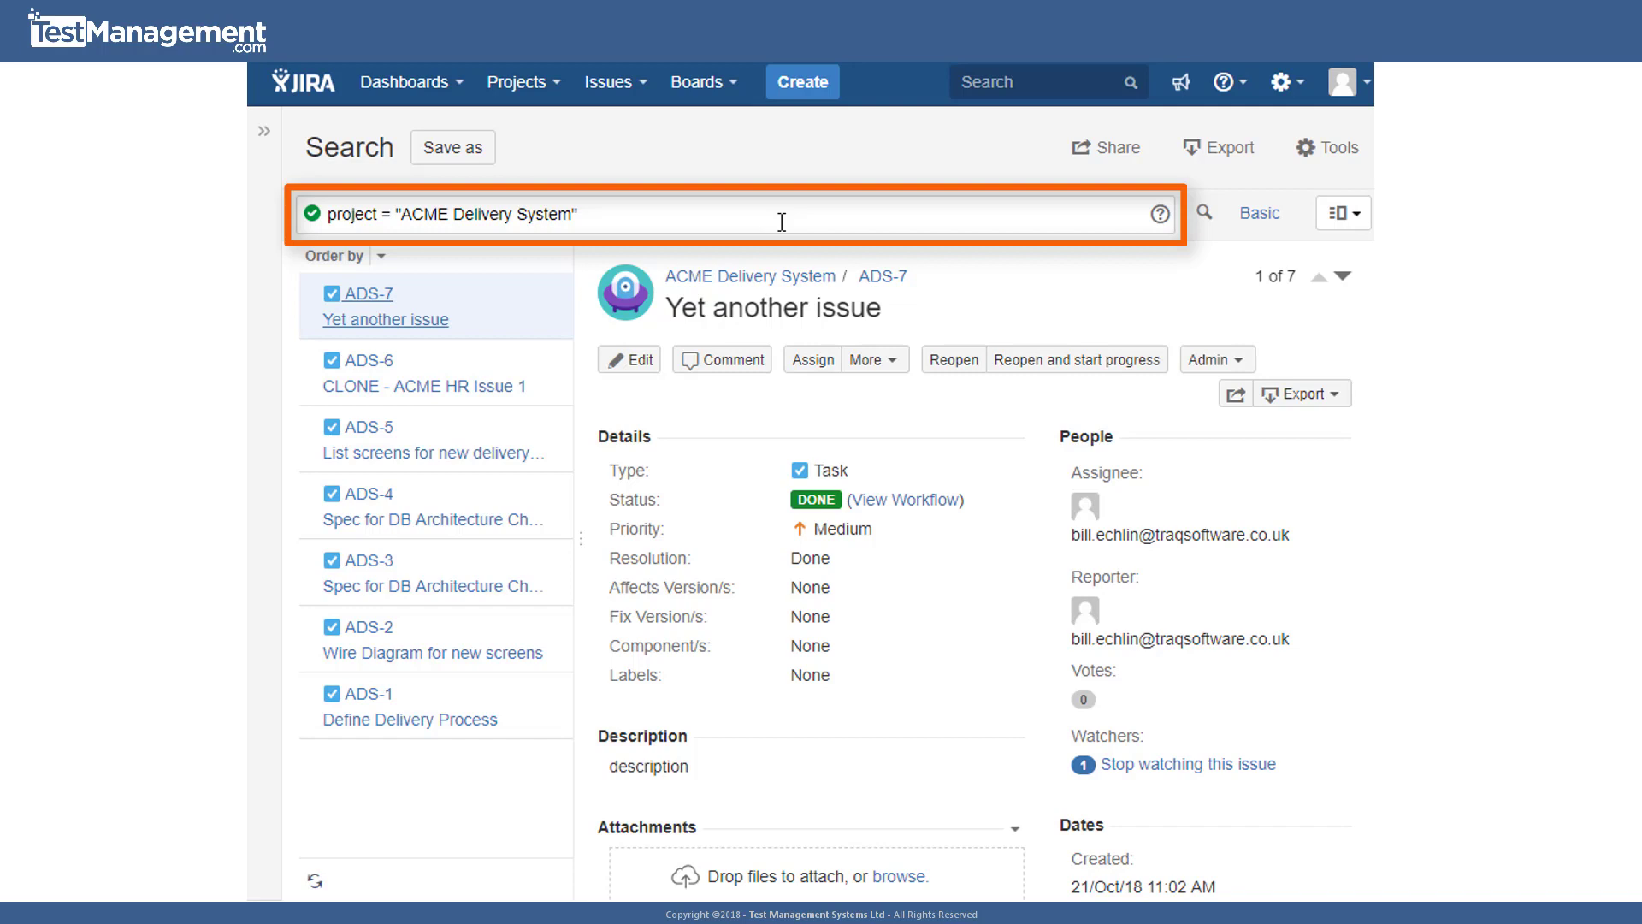
# Append 'and assignee is (EMPTY)' to the query and run it, which produces an operator error.
pyautogui.click(676, 223)
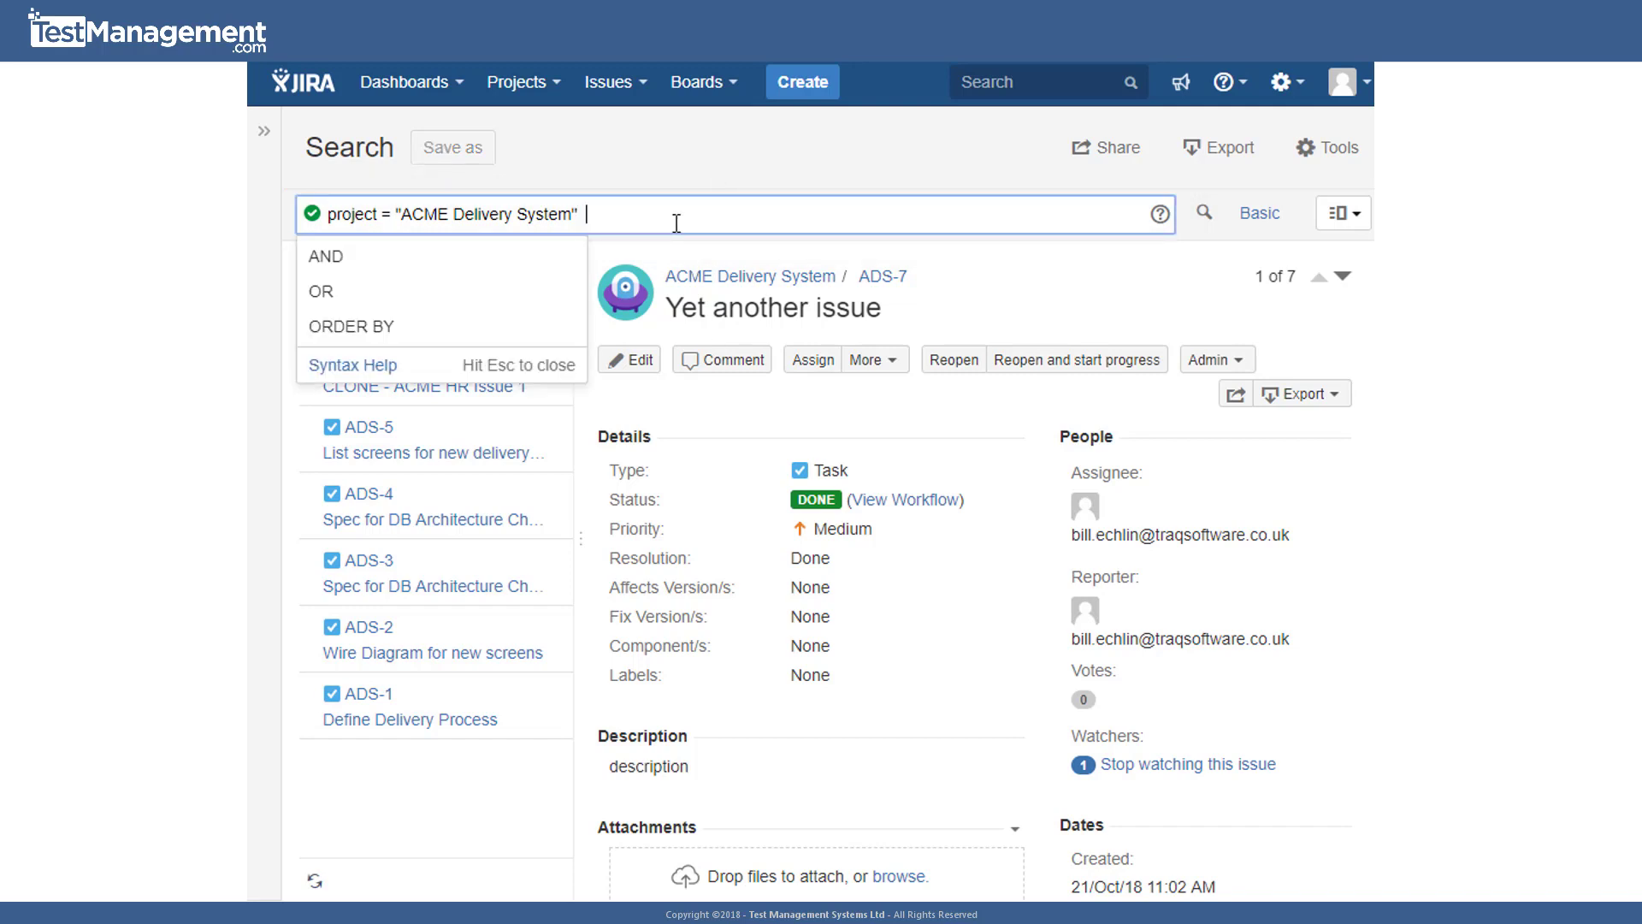
pyautogui.write('and ')
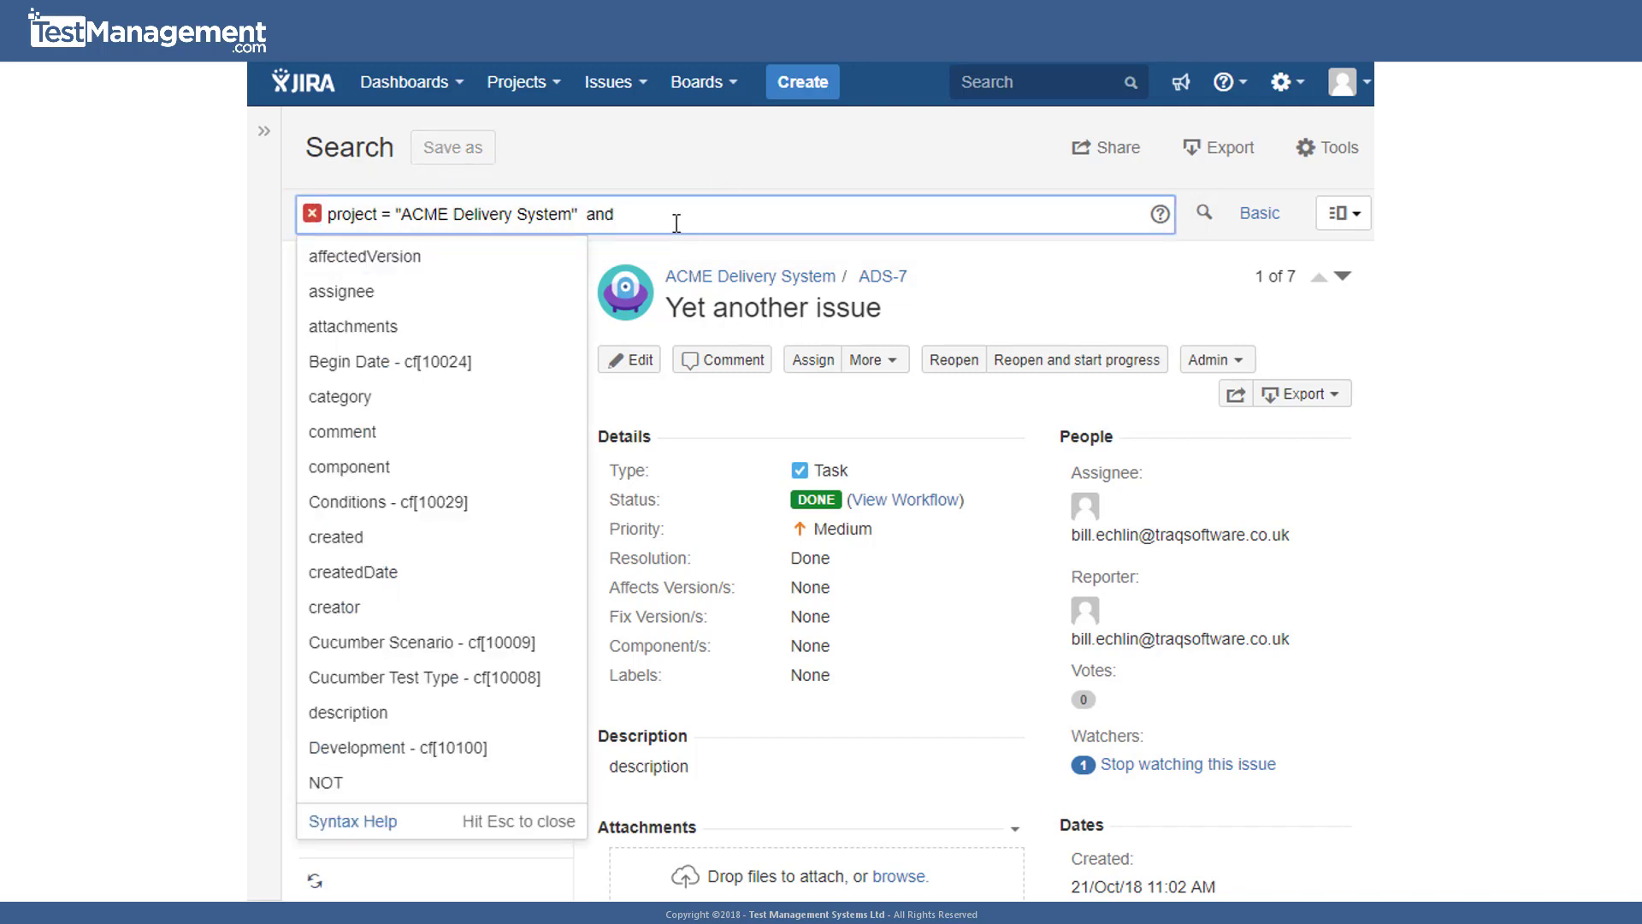
pyautogui.write('assignee ')
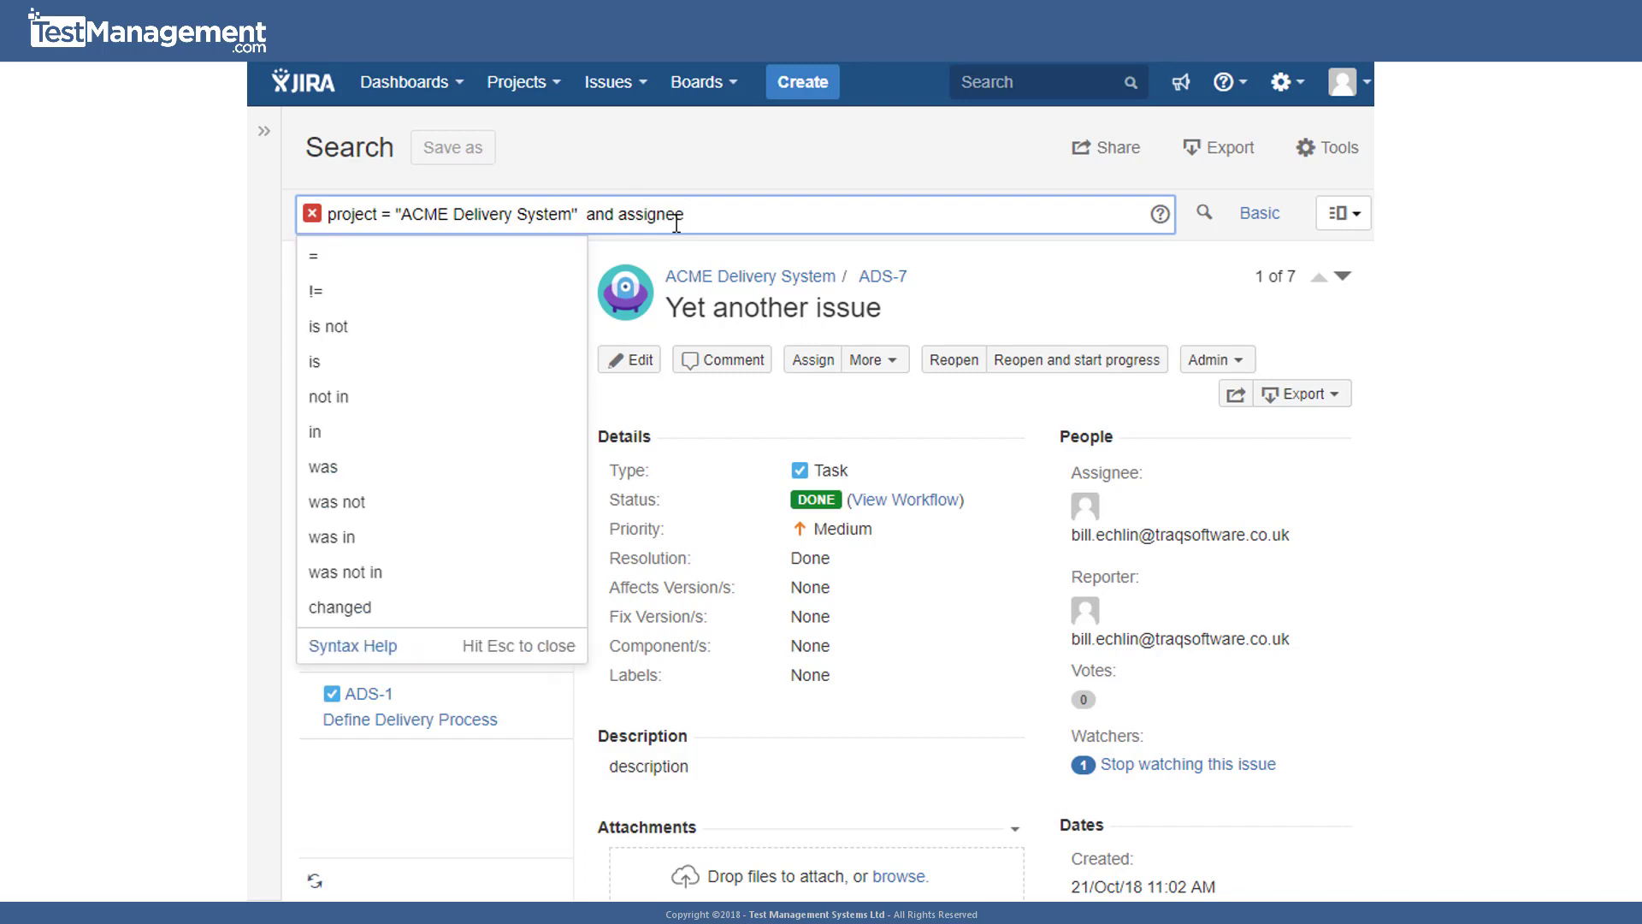
pyautogui.write('is (empt')
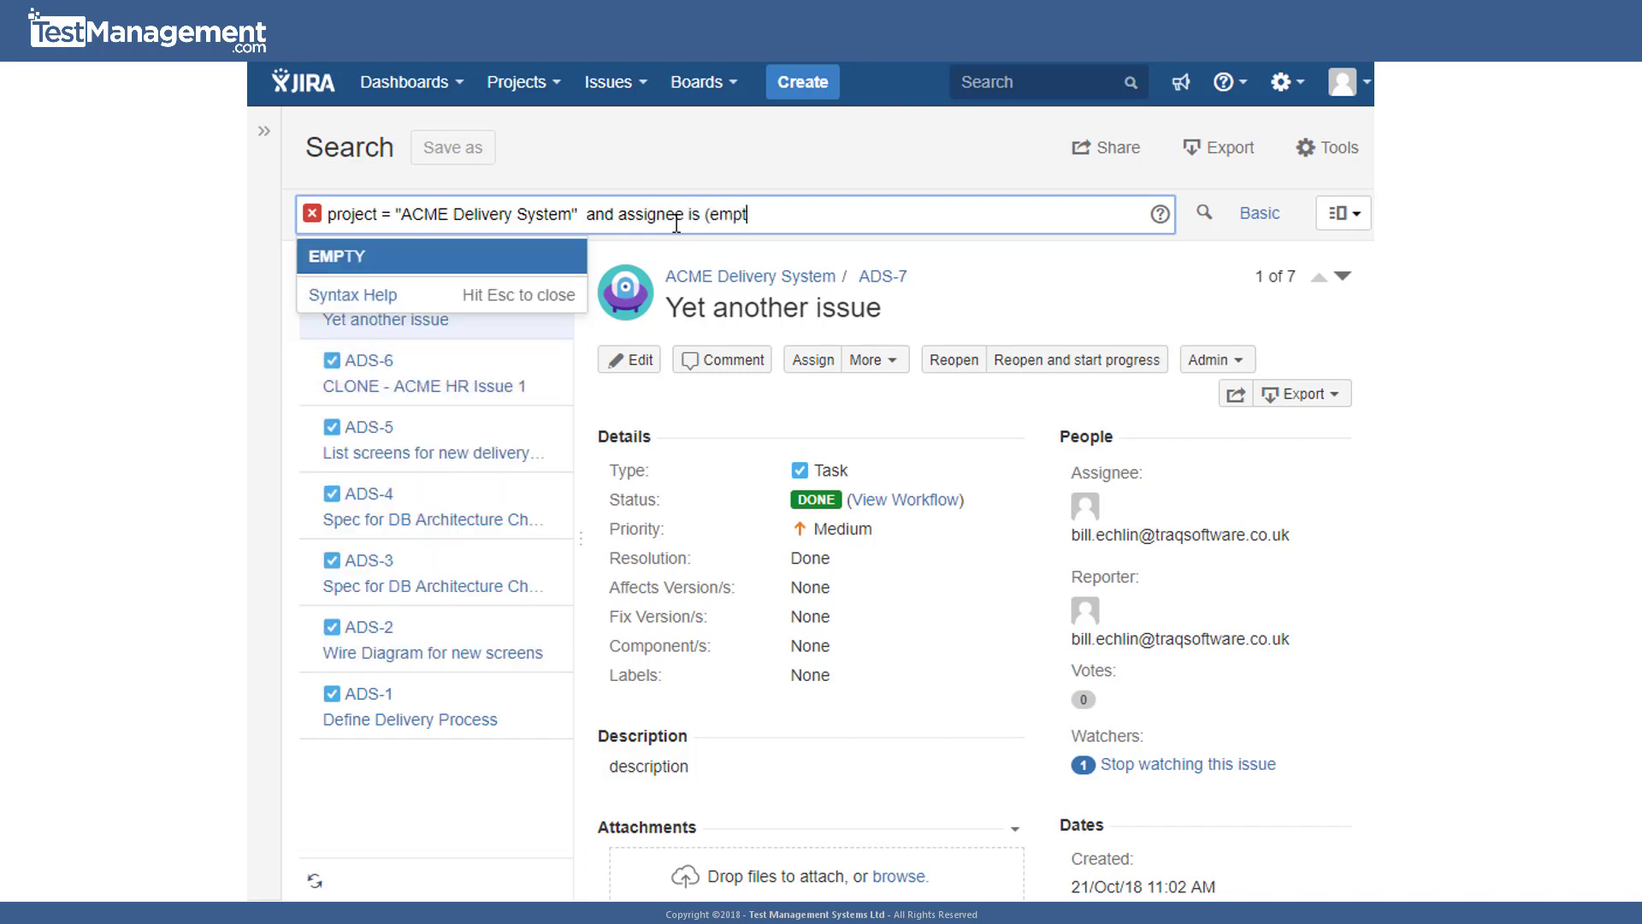
pyautogui.press('Return')
pyautogui.write(')')
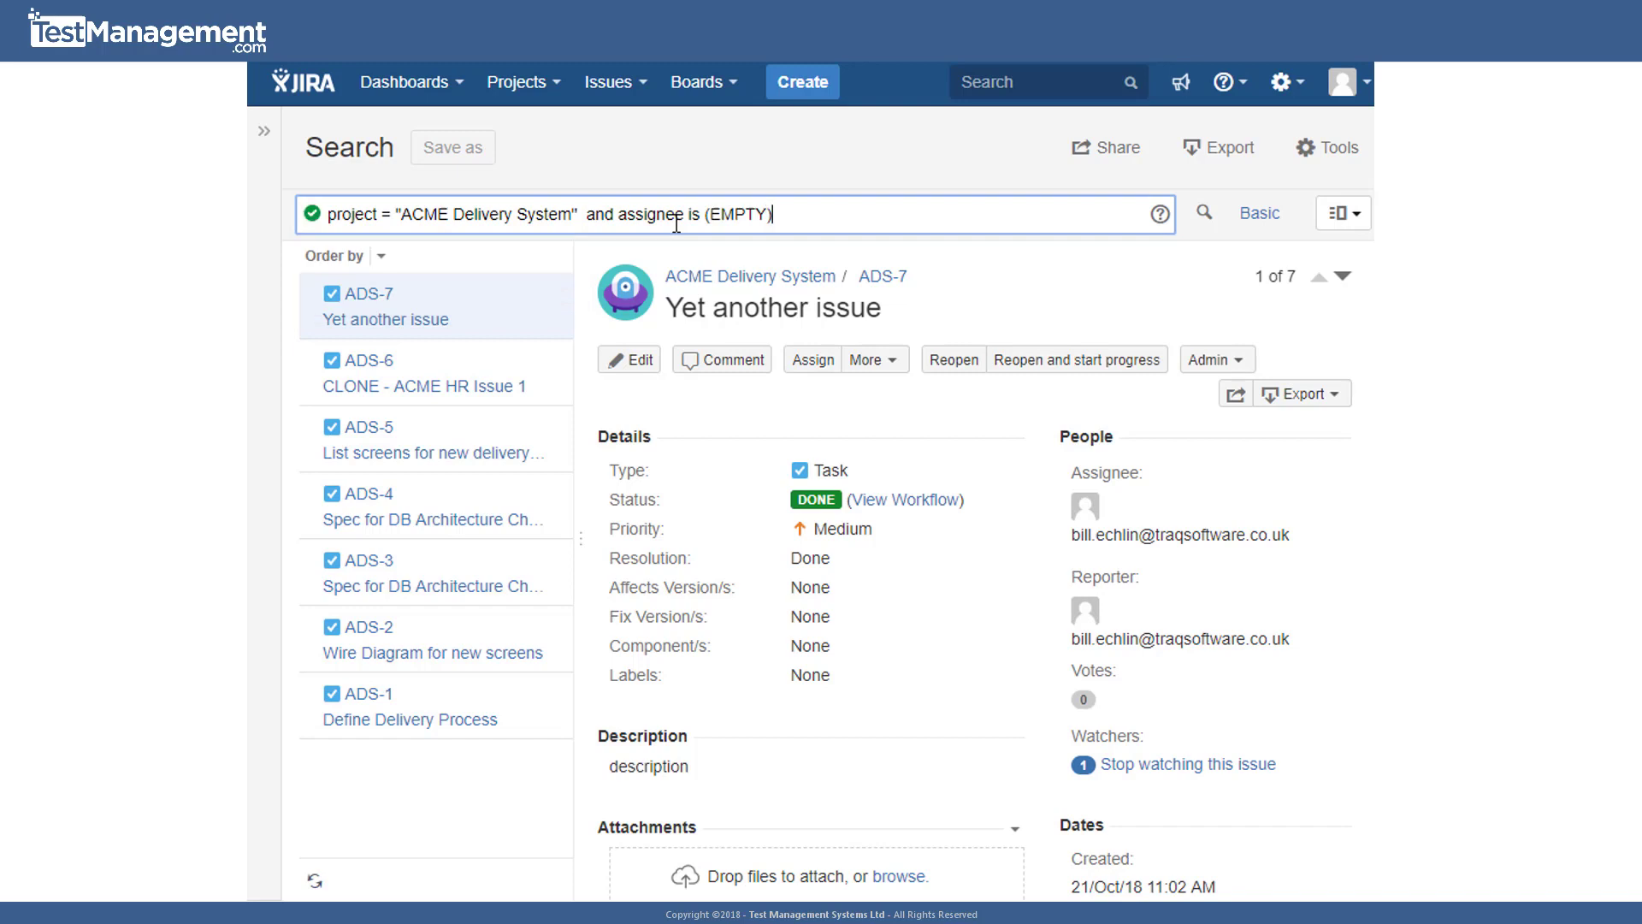
pyautogui.press('Return')
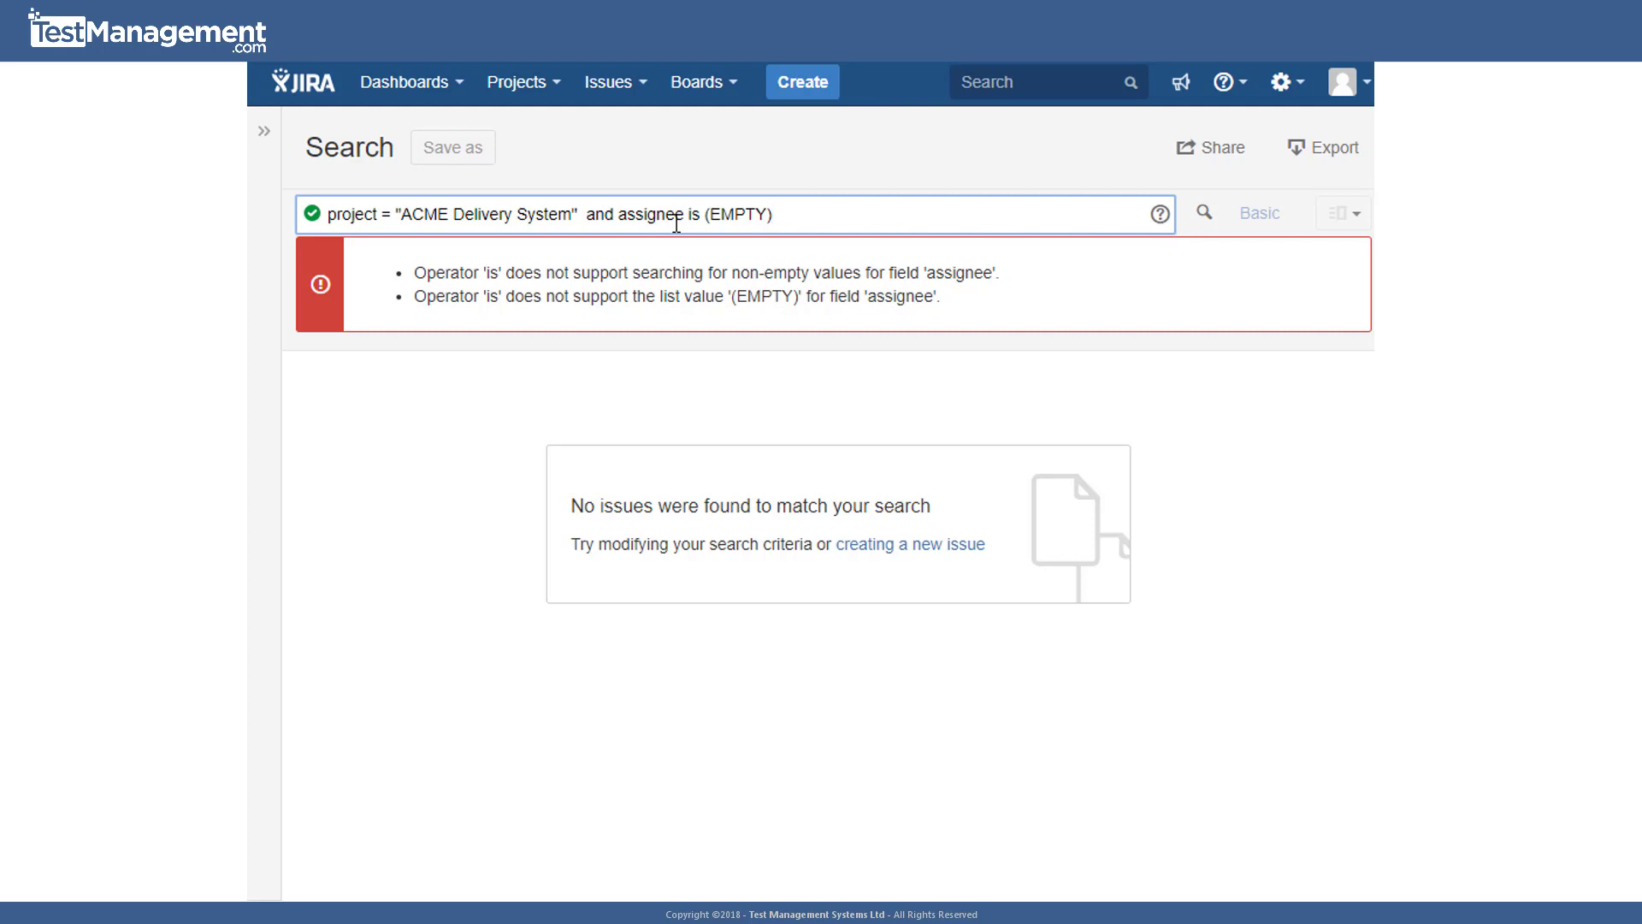
# Step through the ACME Delivery System project name, then select and delete the whole JQL query.
pyautogui.hotkey('ctrl', 'Left')
pyautogui.hotkey('ctrl', 'Left')
pyautogui.hotkey('ctrl', 'Left')
pyautogui.hotkey('ctrl', 'Left')
pyautogui.hotkey('ctrl', 'Left')
pyautogui.hotkey('ctrl', 'Left')
pyautogui.hotkey('ctrl', 'Left')
pyautogui.hotkey('ctrl', 'Left')
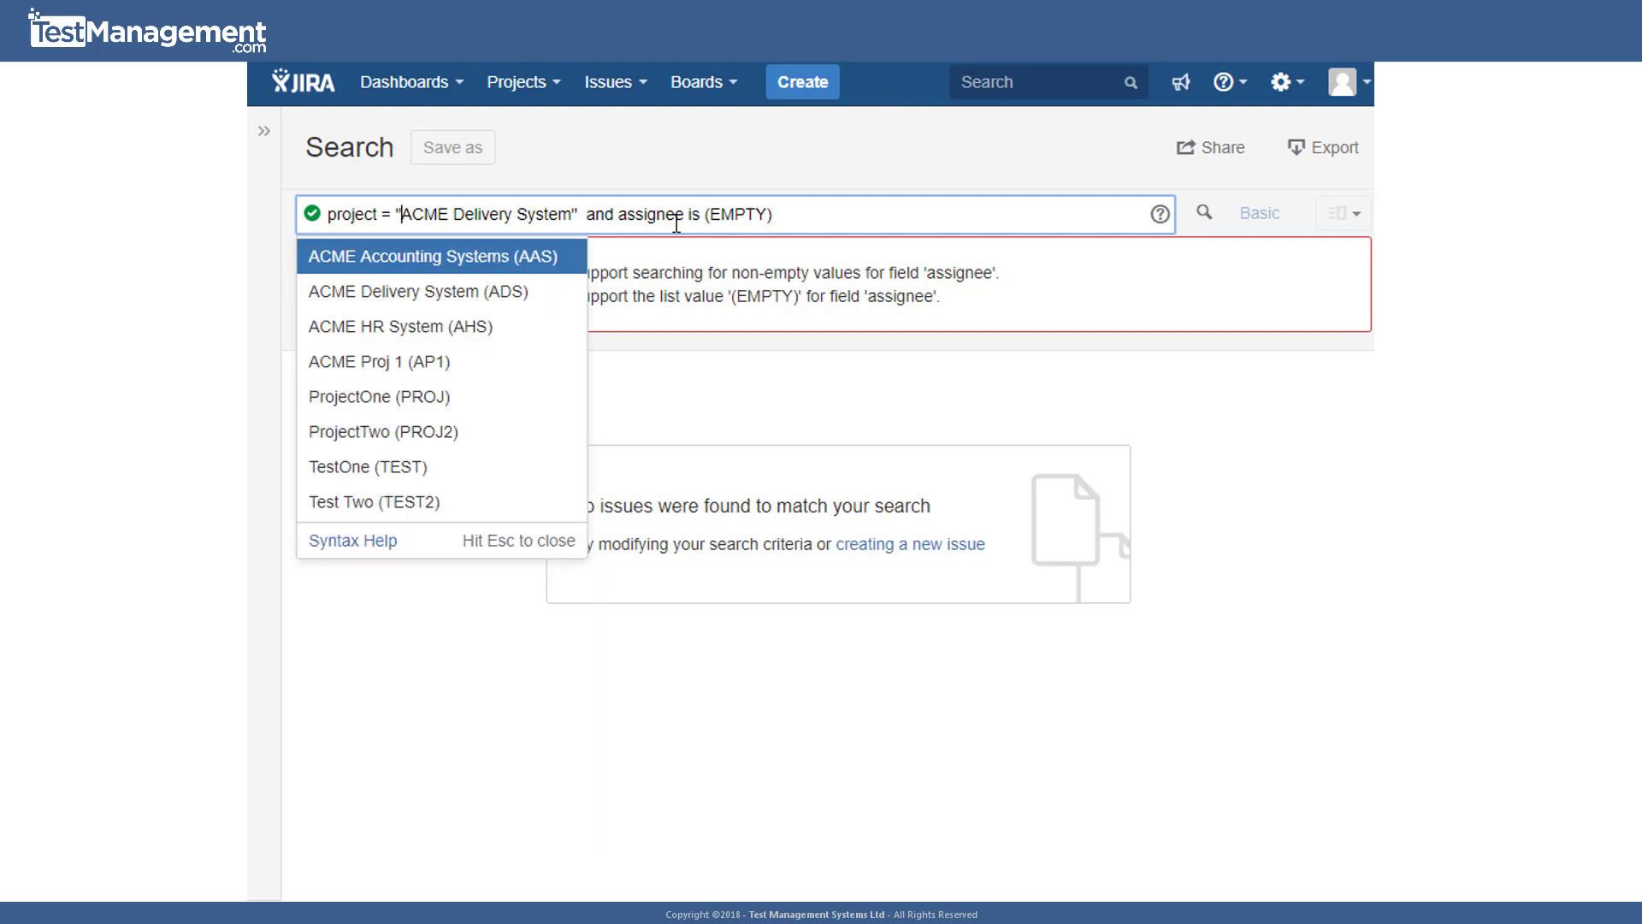
pyautogui.hotkey('ctrl', 'shift', 'Right')
pyautogui.hotkey('ctrl', 'shift', 'Right')
pyautogui.hotkey('ctrl', 'shift', 'Right')
pyautogui.hotkey('ctrl', 'Right')
pyautogui.hotkey('ctrl', 'Right')
pyautogui.hotkey('ctrl', 'Right')
pyautogui.hotkey('ctrl', 'Right')
pyautogui.hotkey('ctrl', 'Right')
pyautogui.hotkey('ctrl', 'Right')
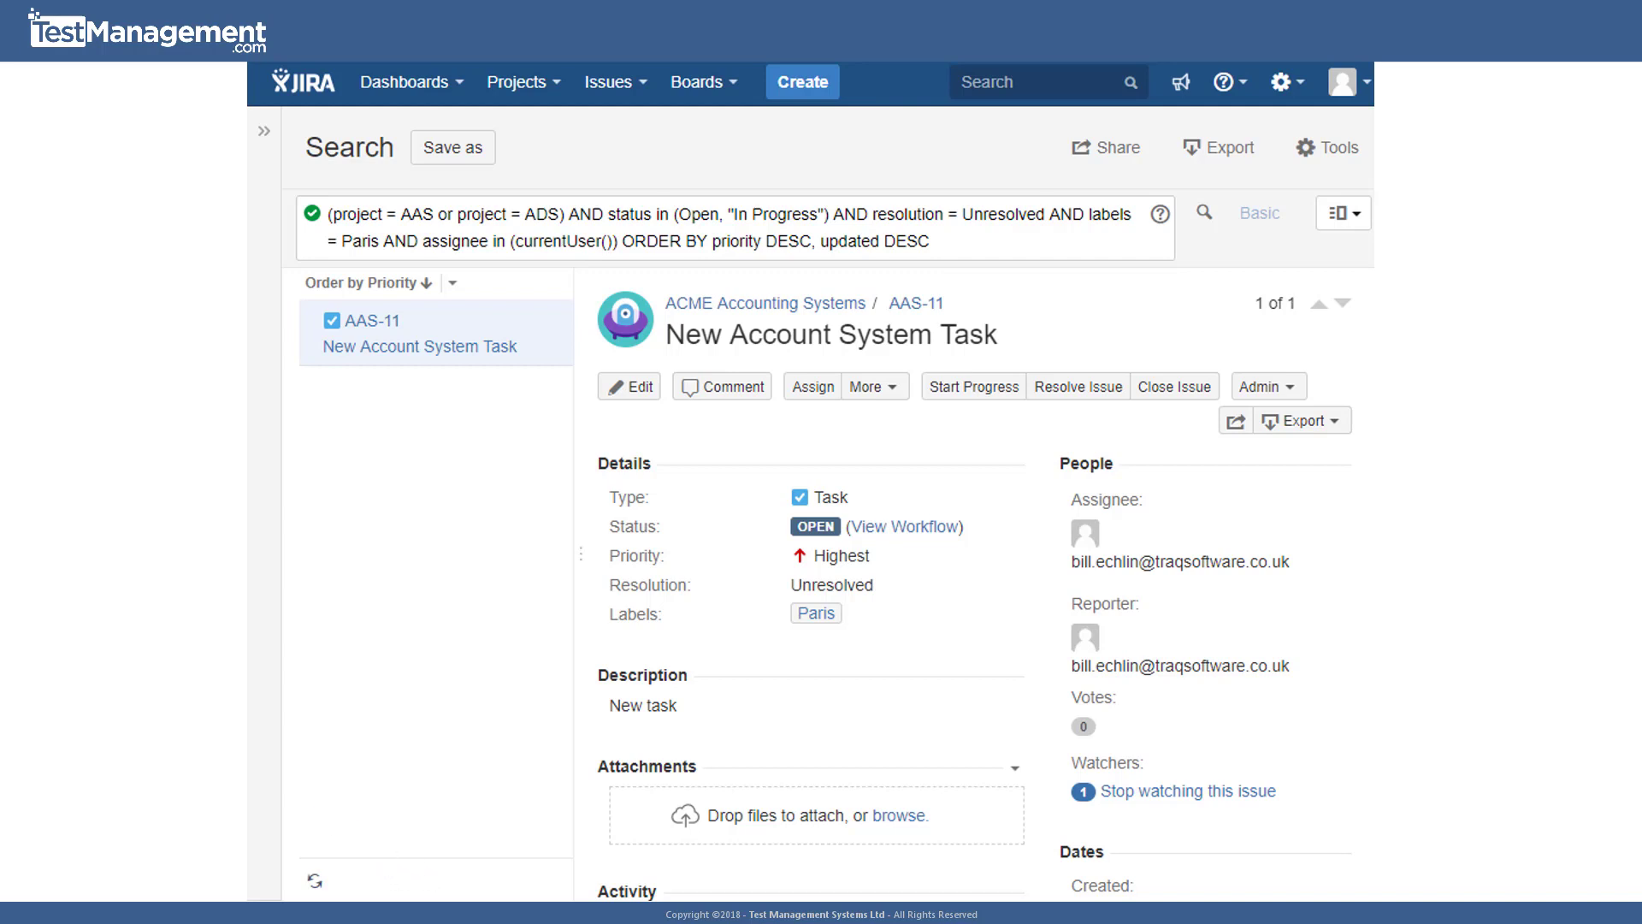
pyautogui.moveTo(974, 239); pyautogui.dragTo(329, 221)
pyautogui.press('BackSpace')
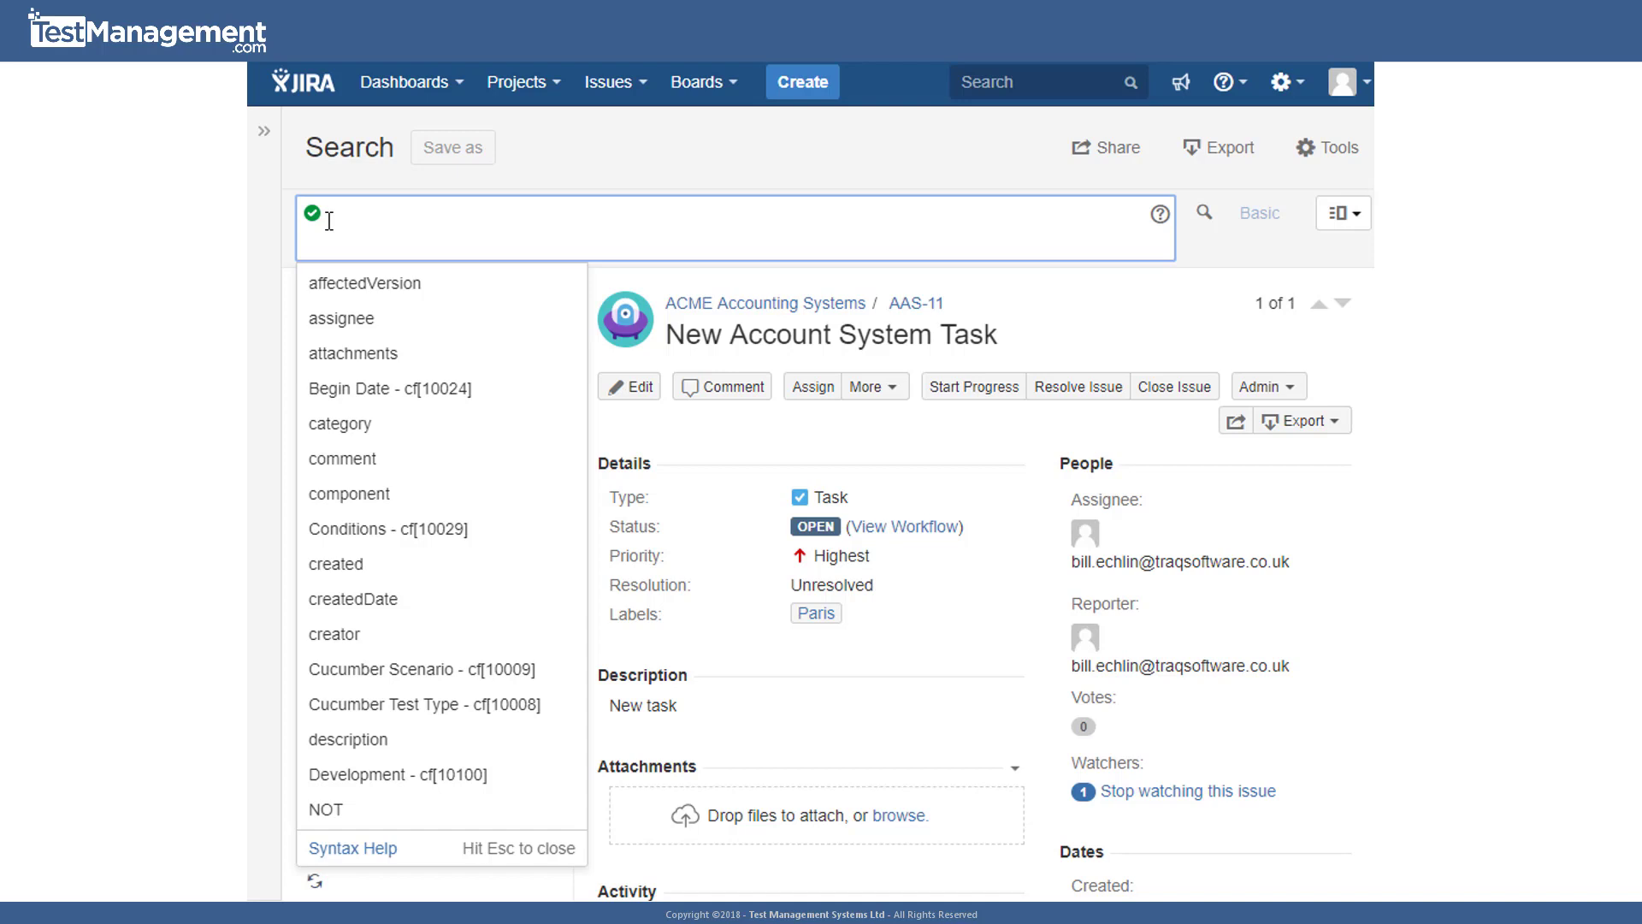
# Start the JQL query with project = "ACME Accounting Systems" AND.
pyautogui.write('project ')
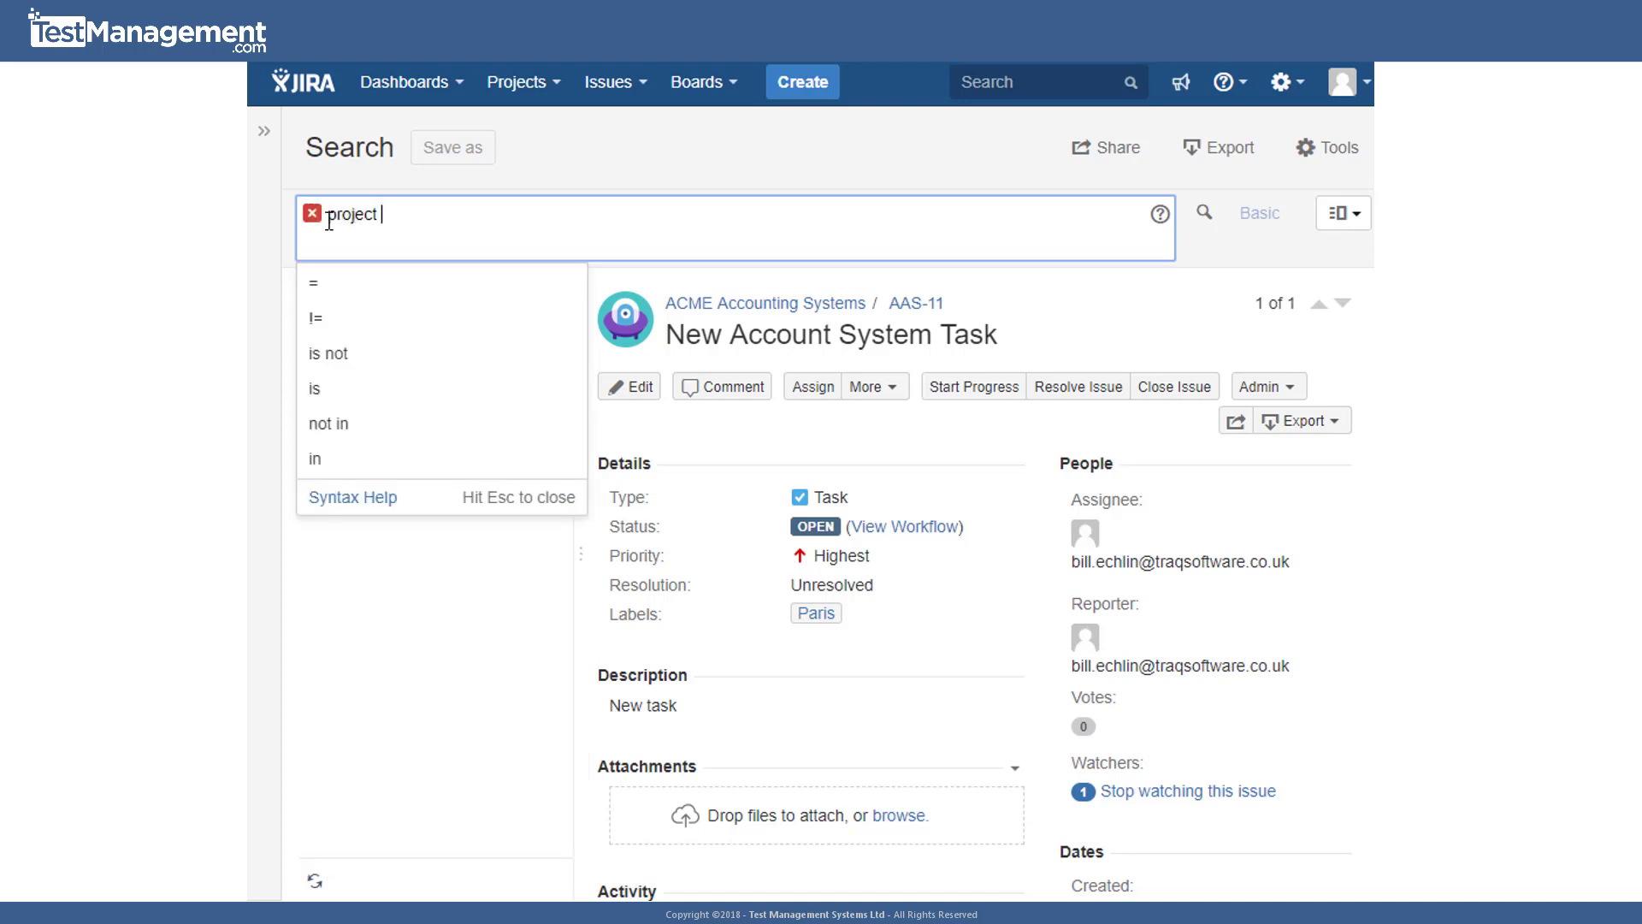
pyautogui.write('=')
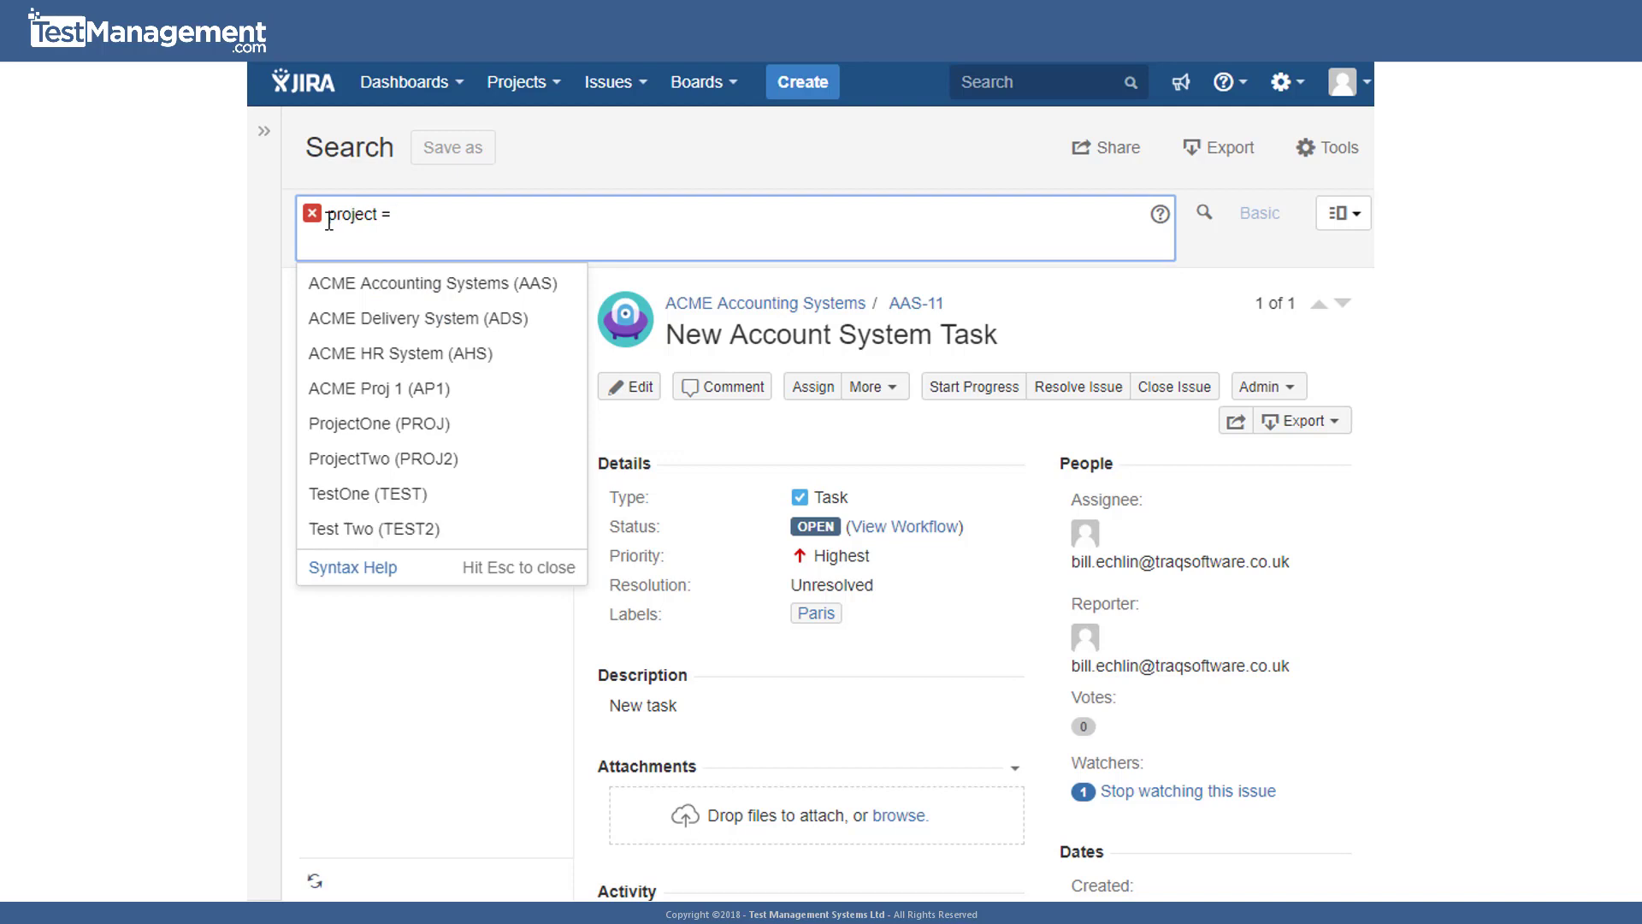
pyautogui.press('Down')
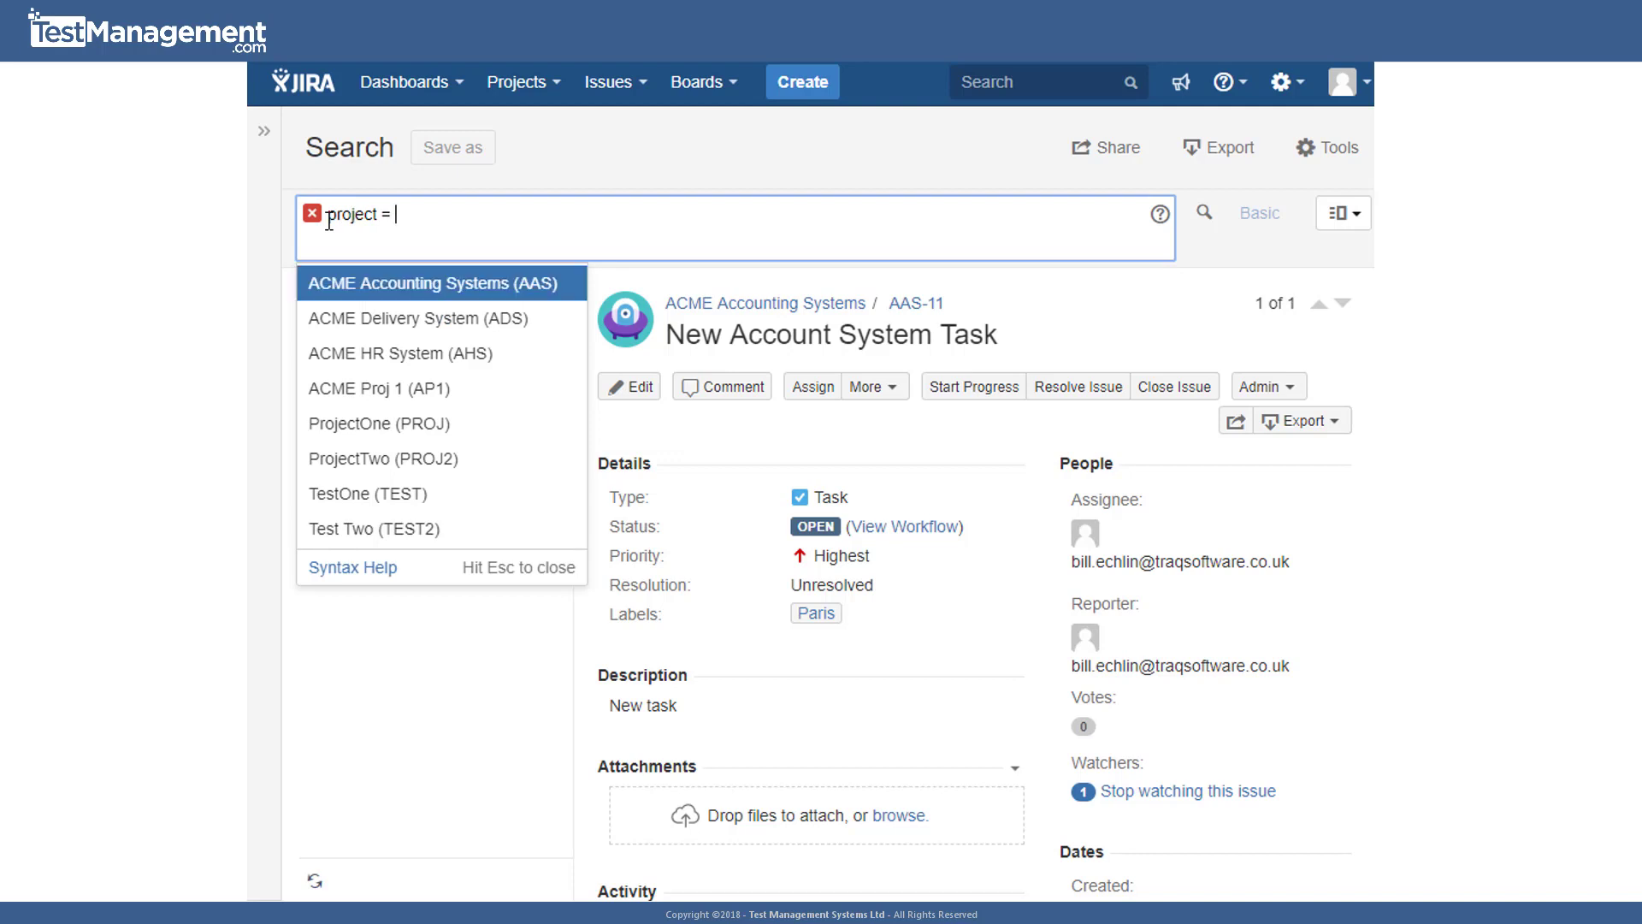
pyautogui.press('Return')
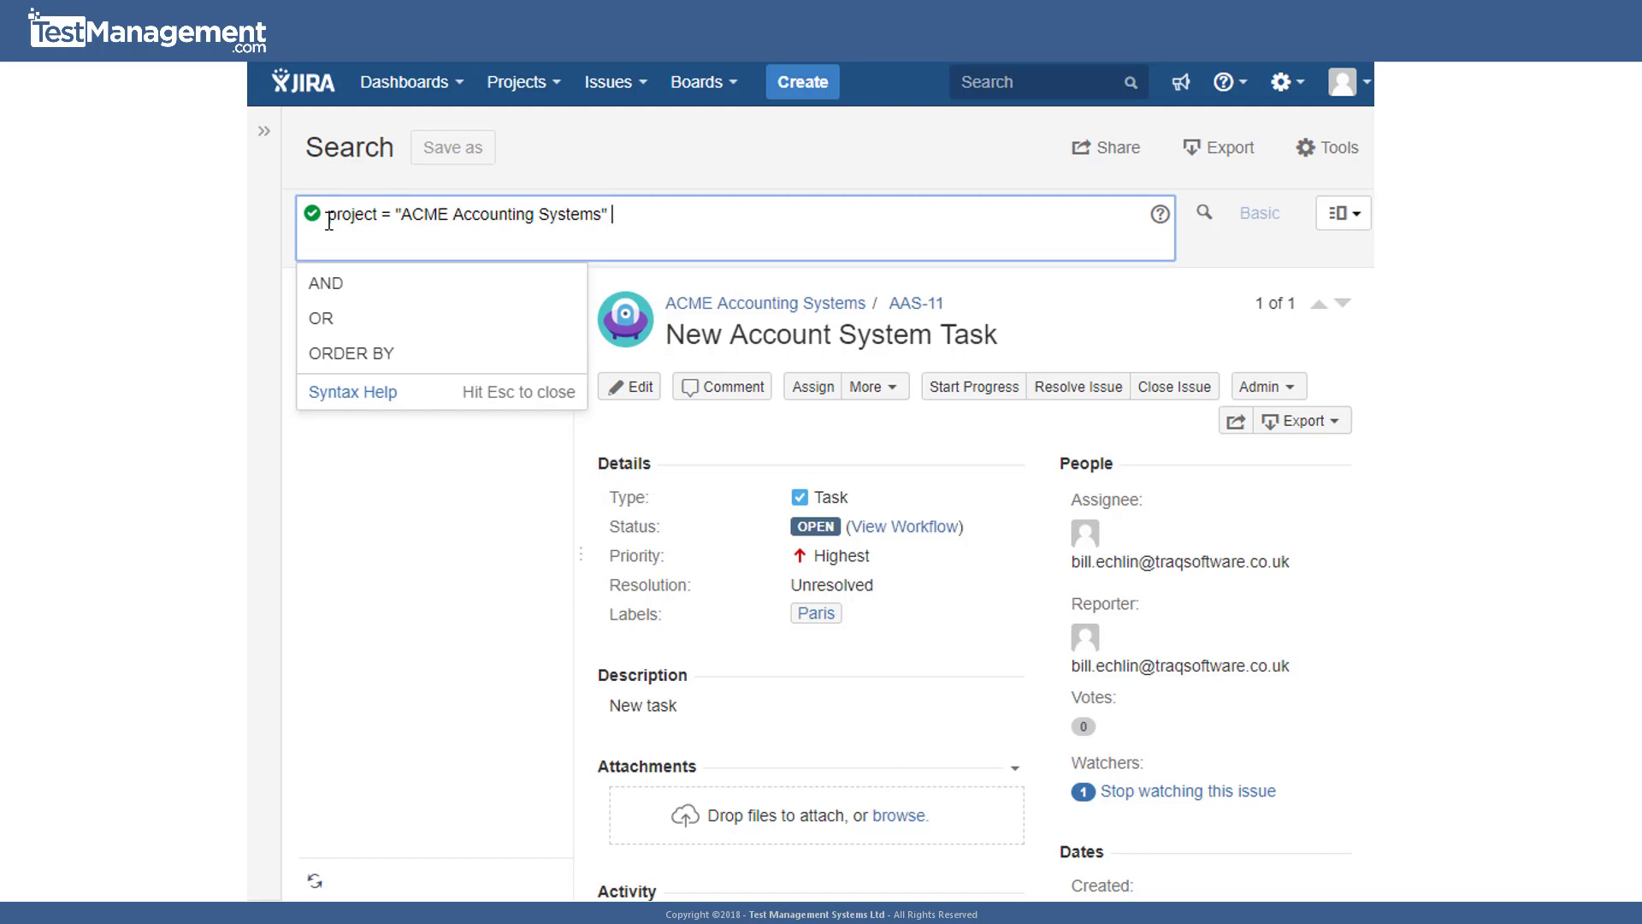
pyautogui.press('Down')
pyautogui.press('Down')
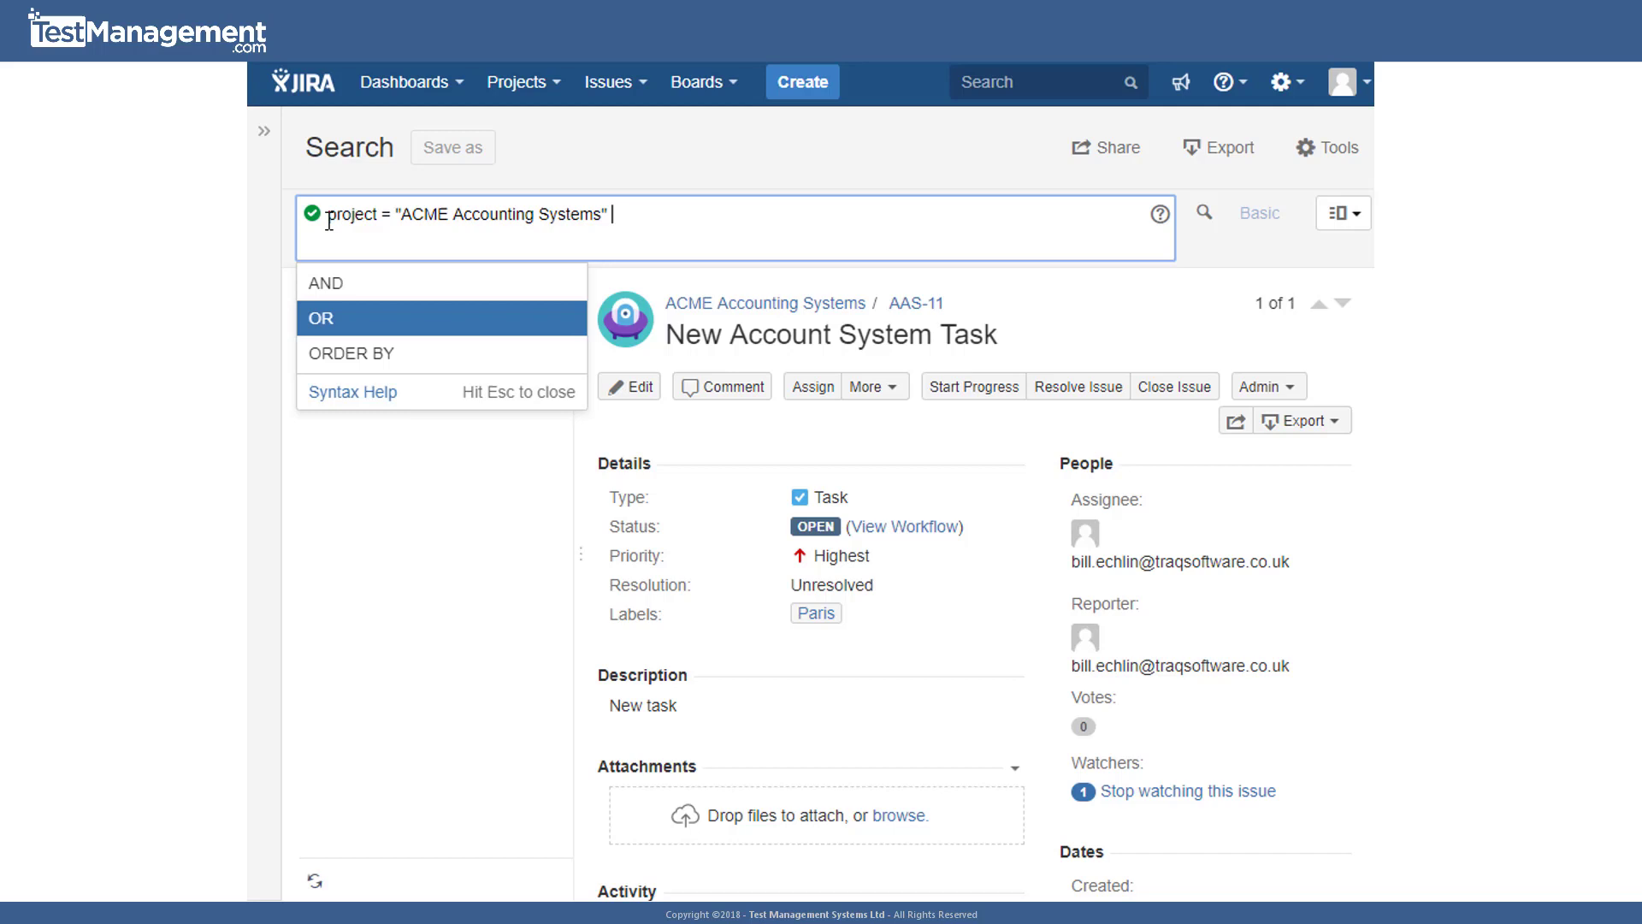
pyautogui.press('Up')
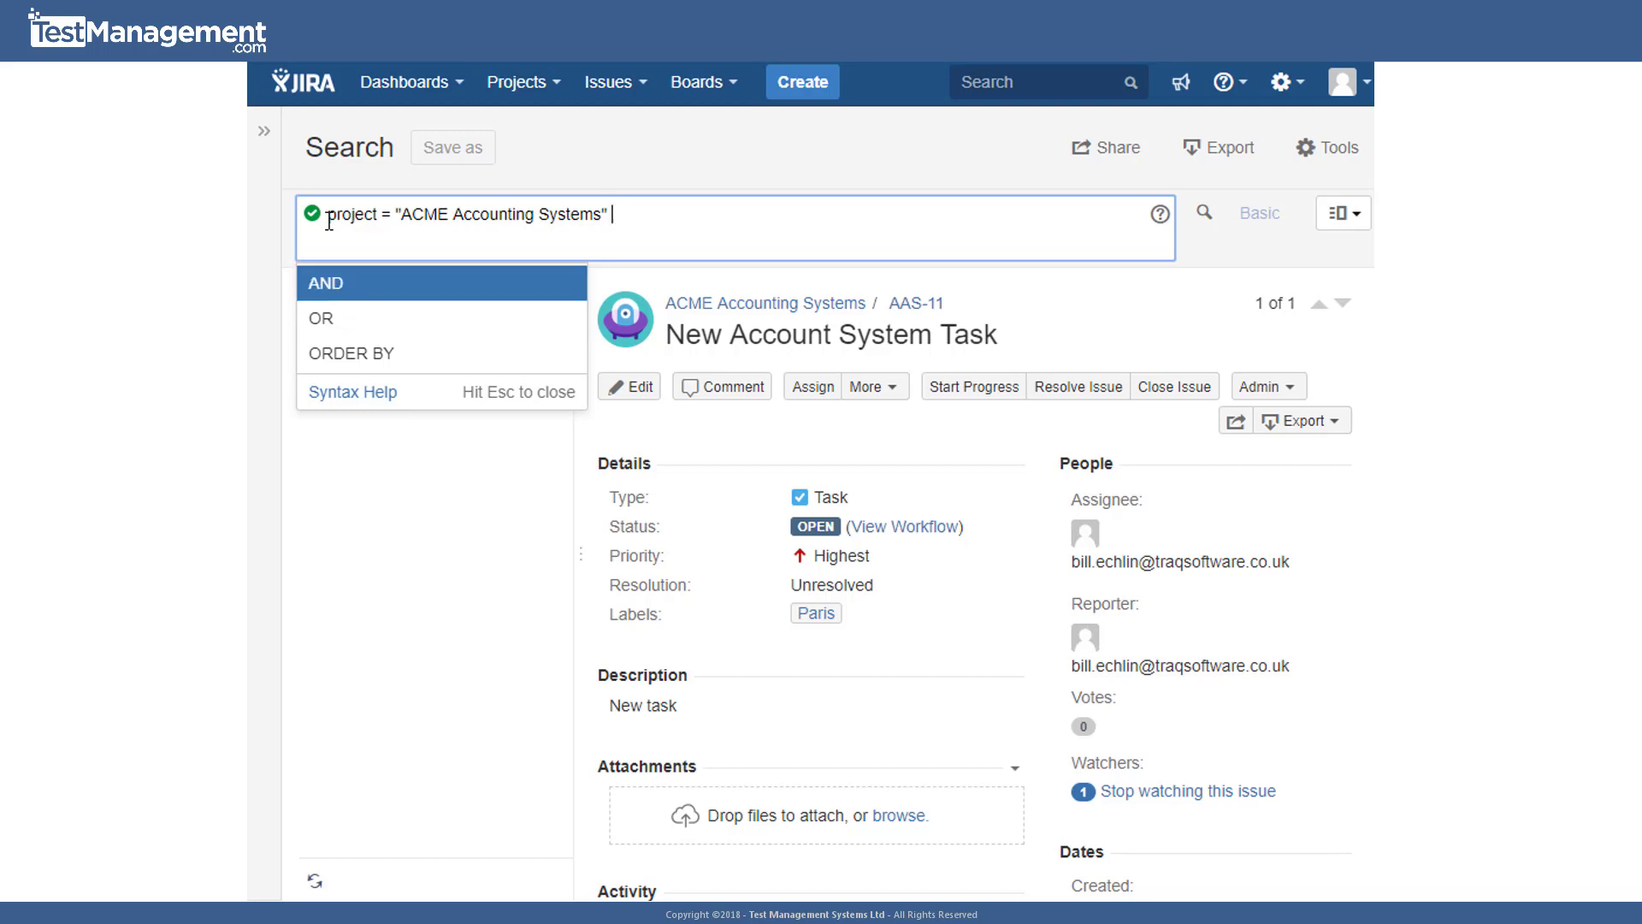
pyautogui.press('Return')
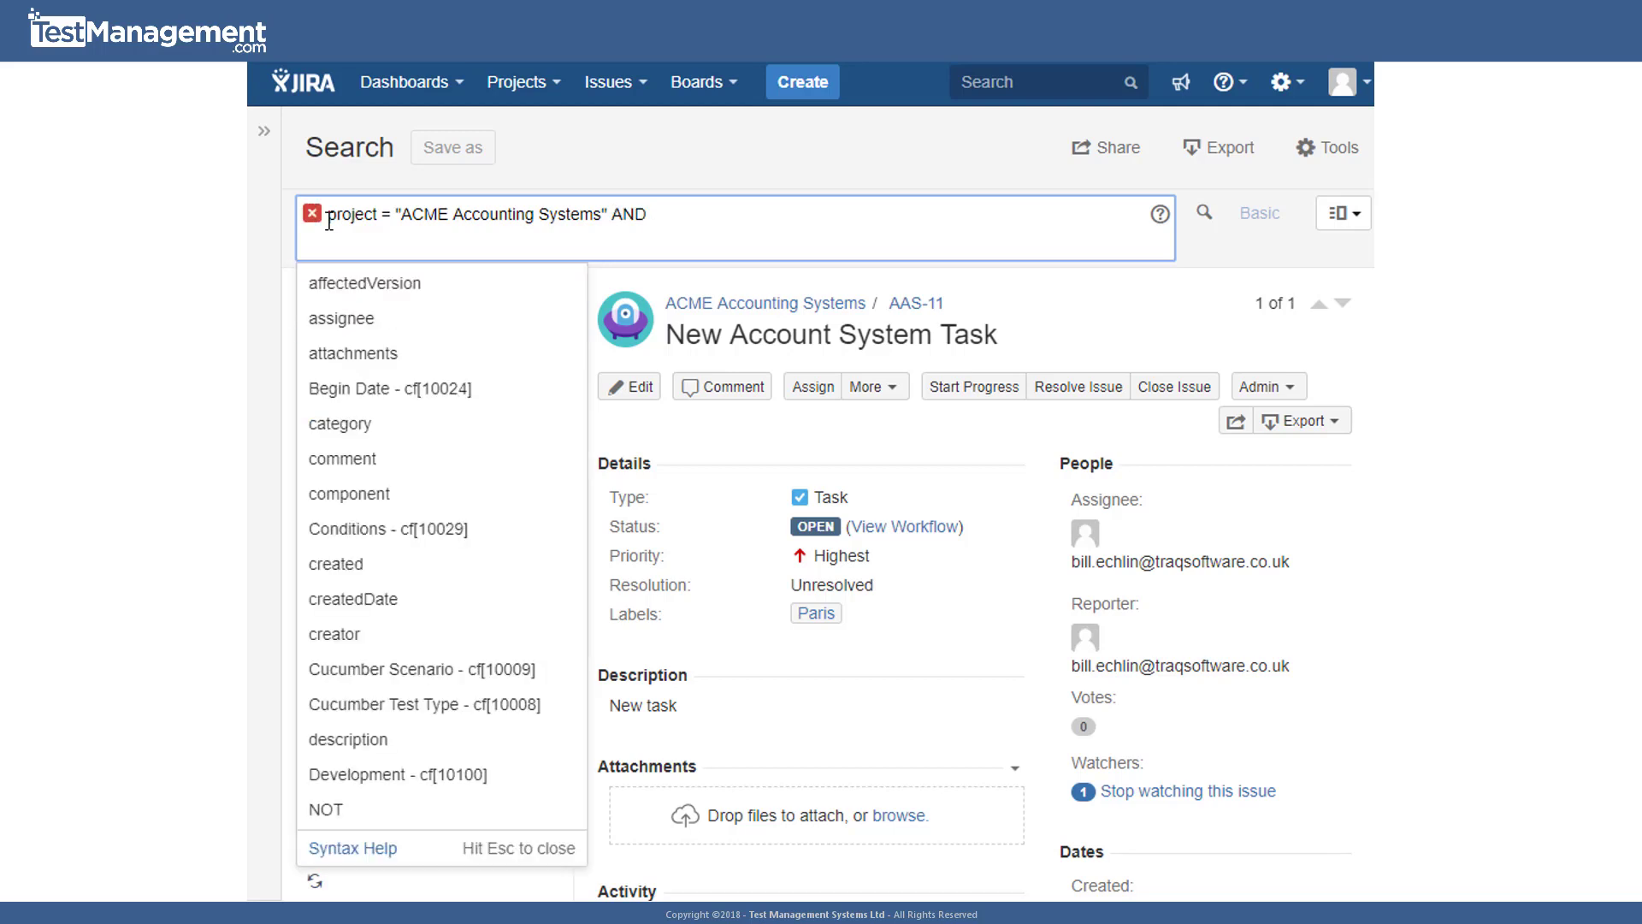
# Add the condition summary ~ "New" and run the search, listing four issues.
pyautogui.write('summary')
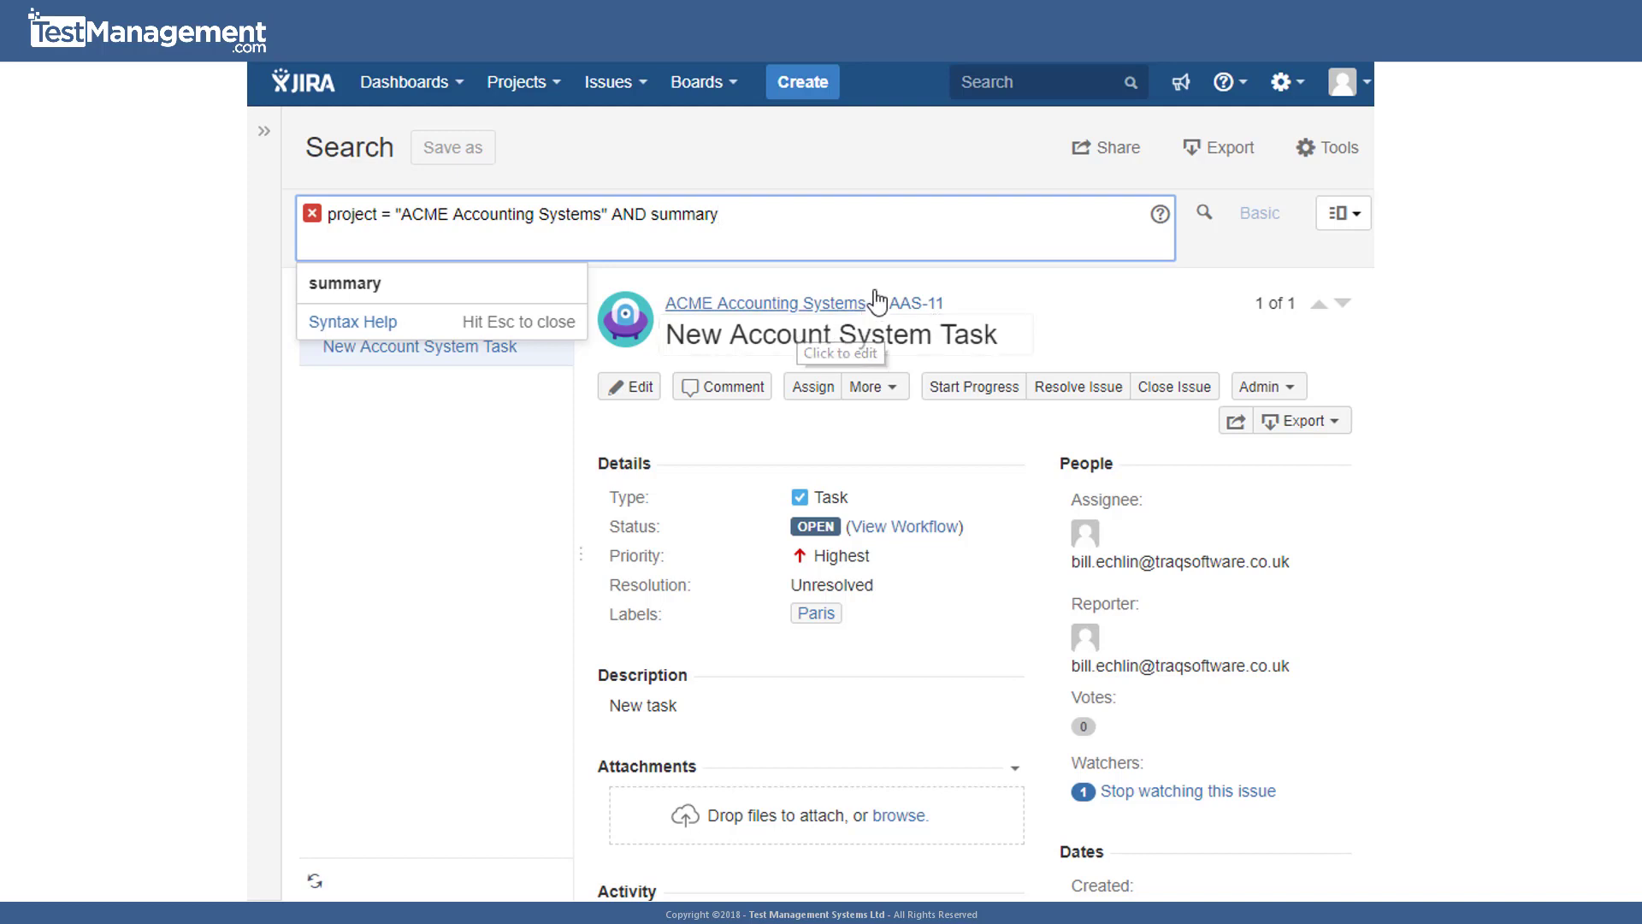
pyautogui.write('~')
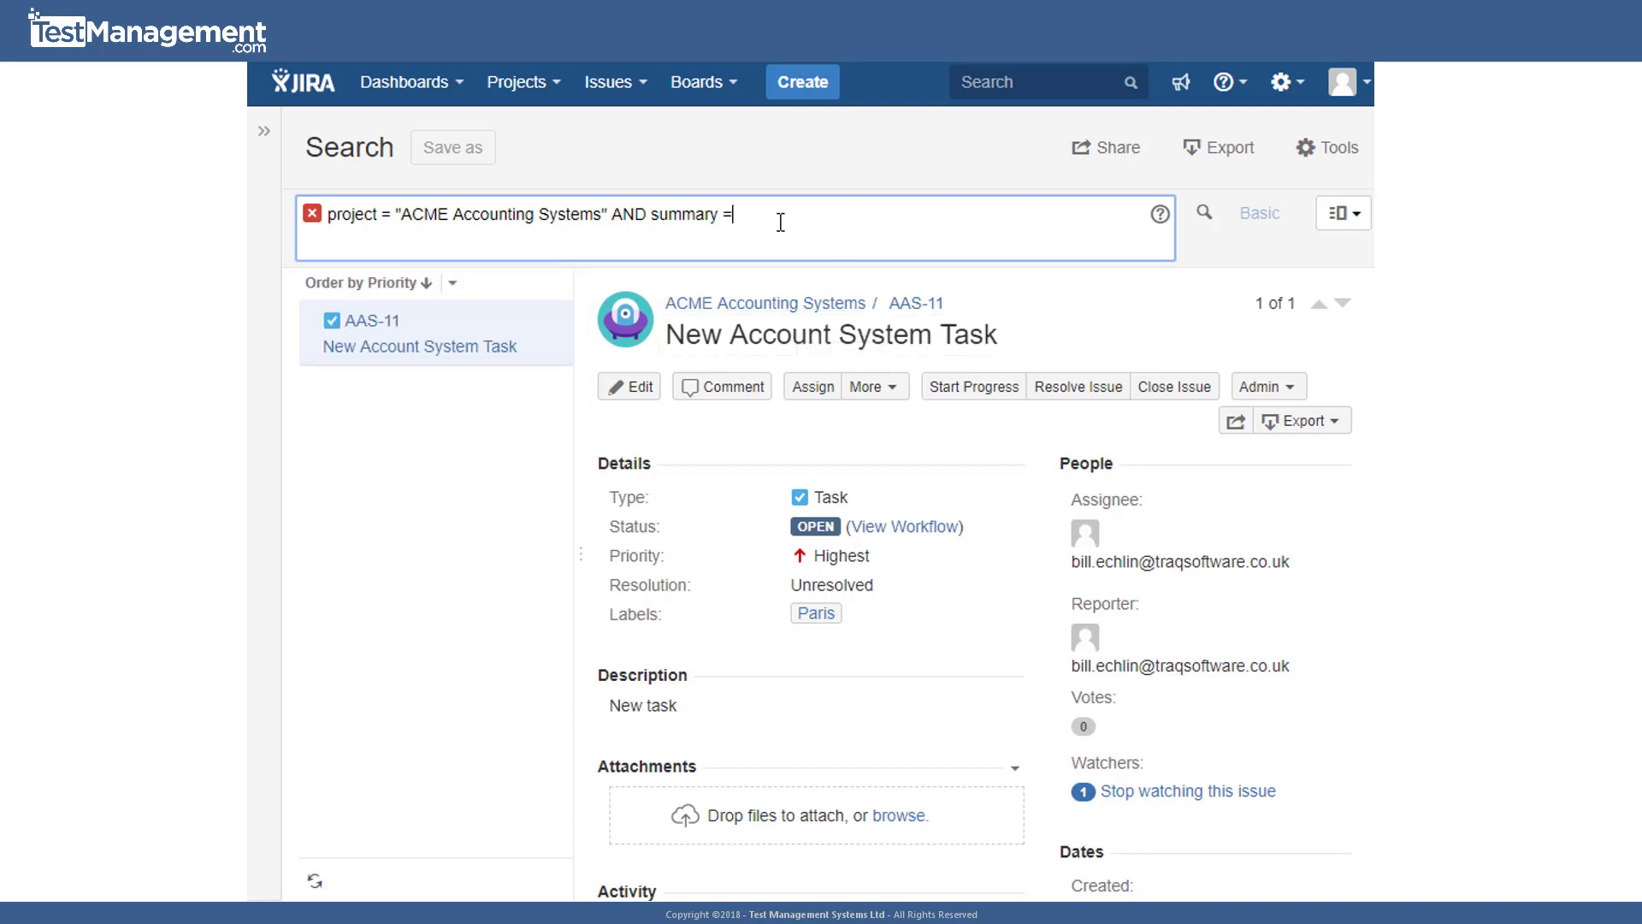
pyautogui.press('BackSpace')
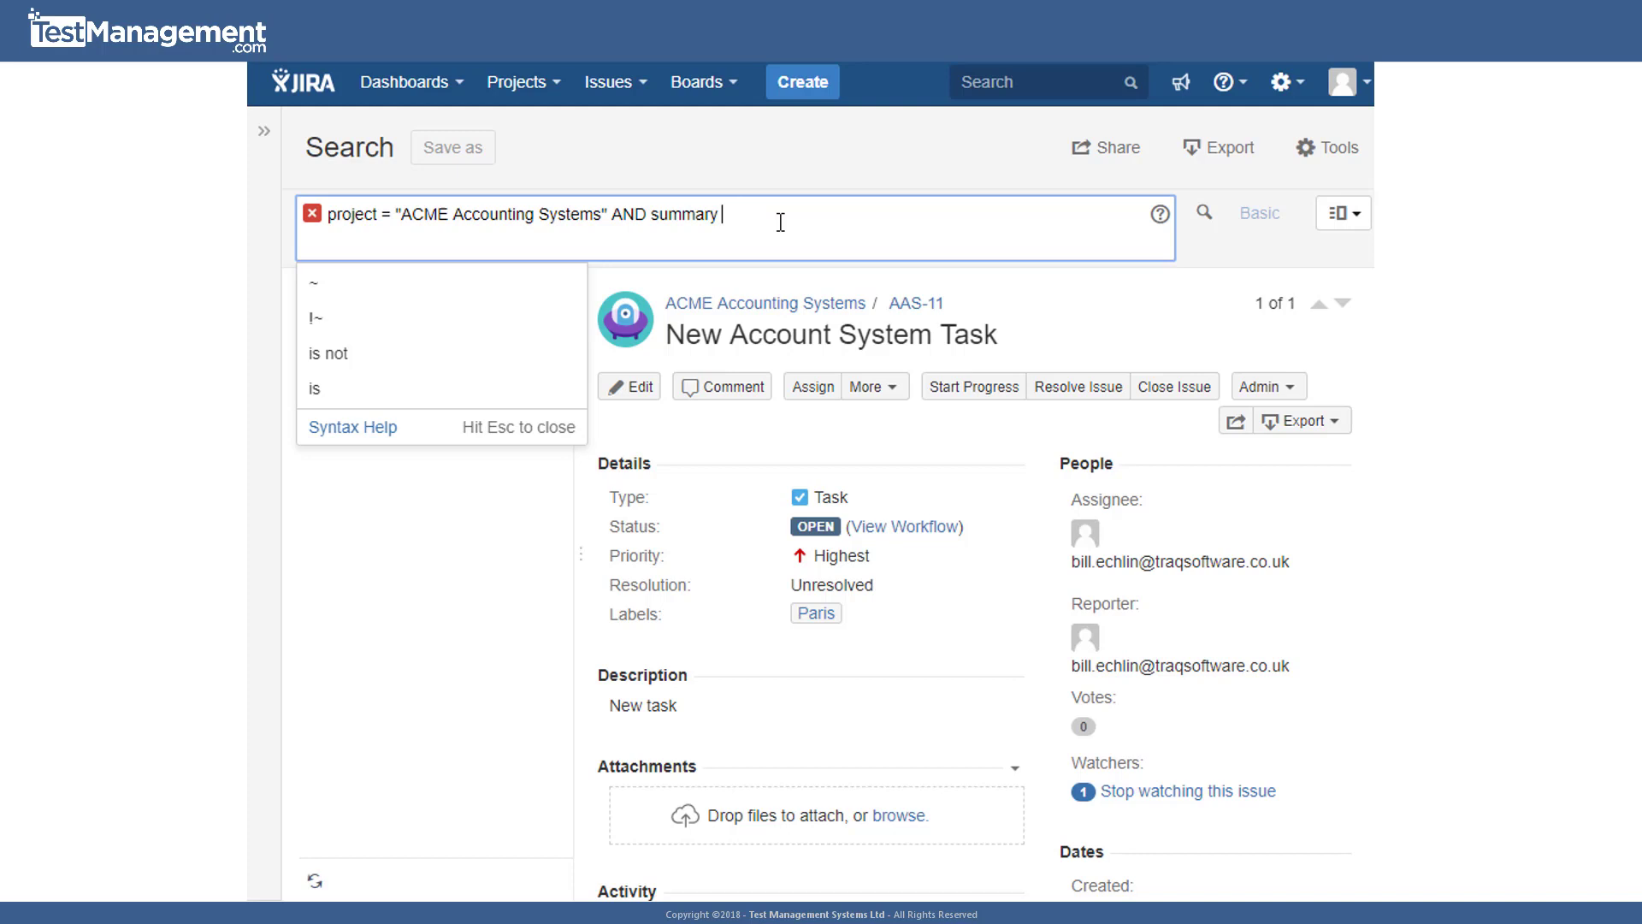
pyautogui.write('~')
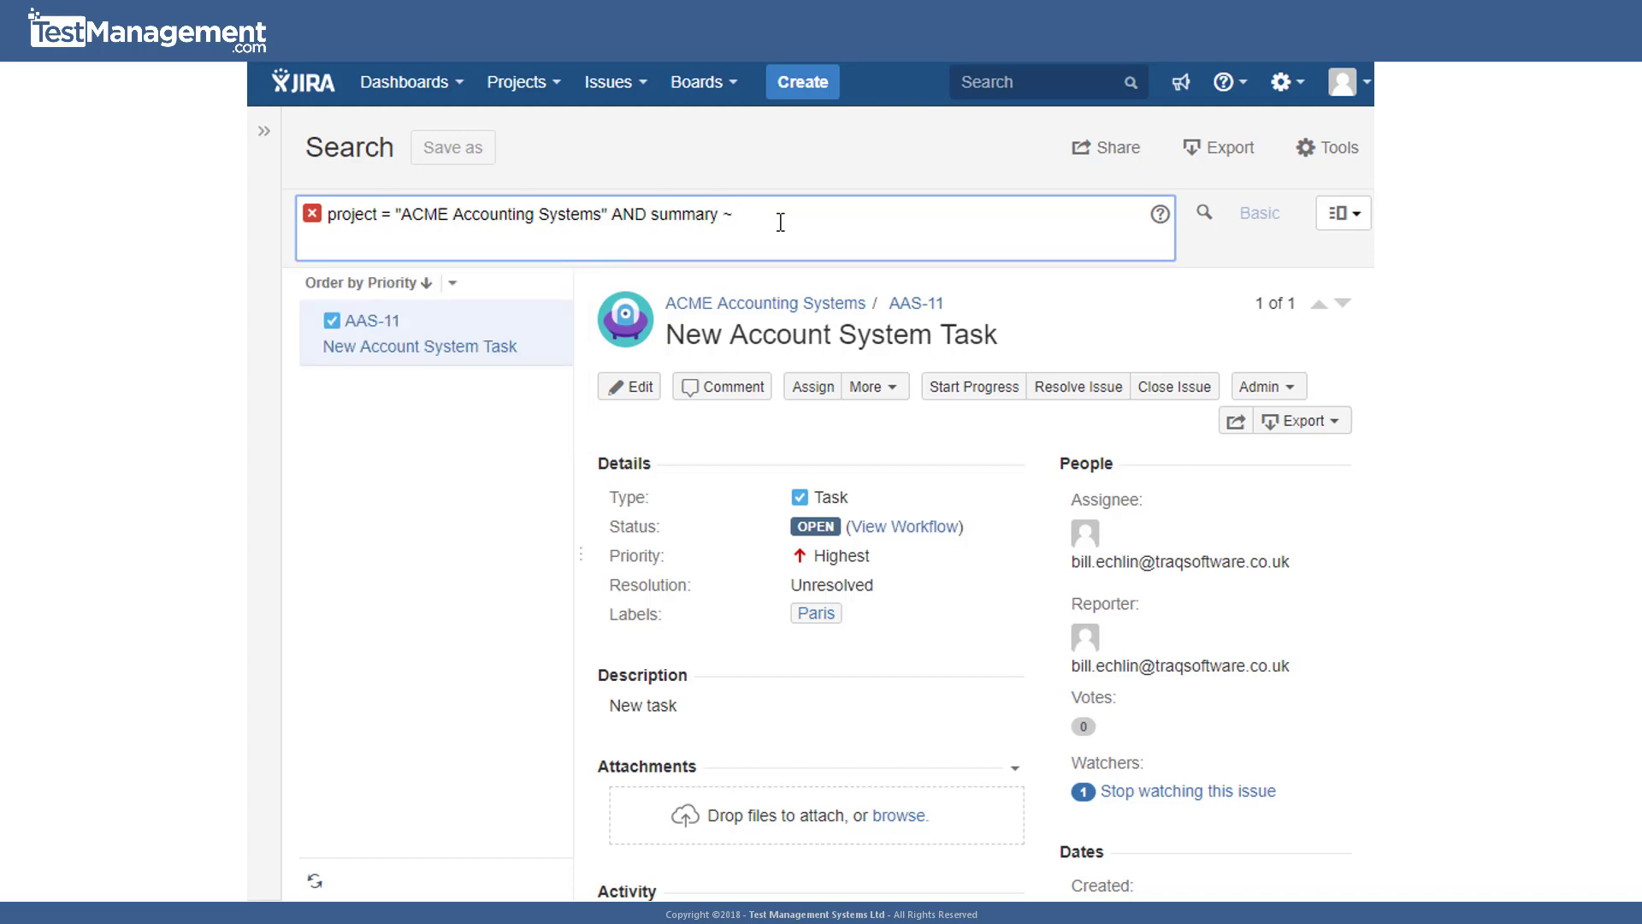
pyautogui.write(' "New"')
pyautogui.press('Return')
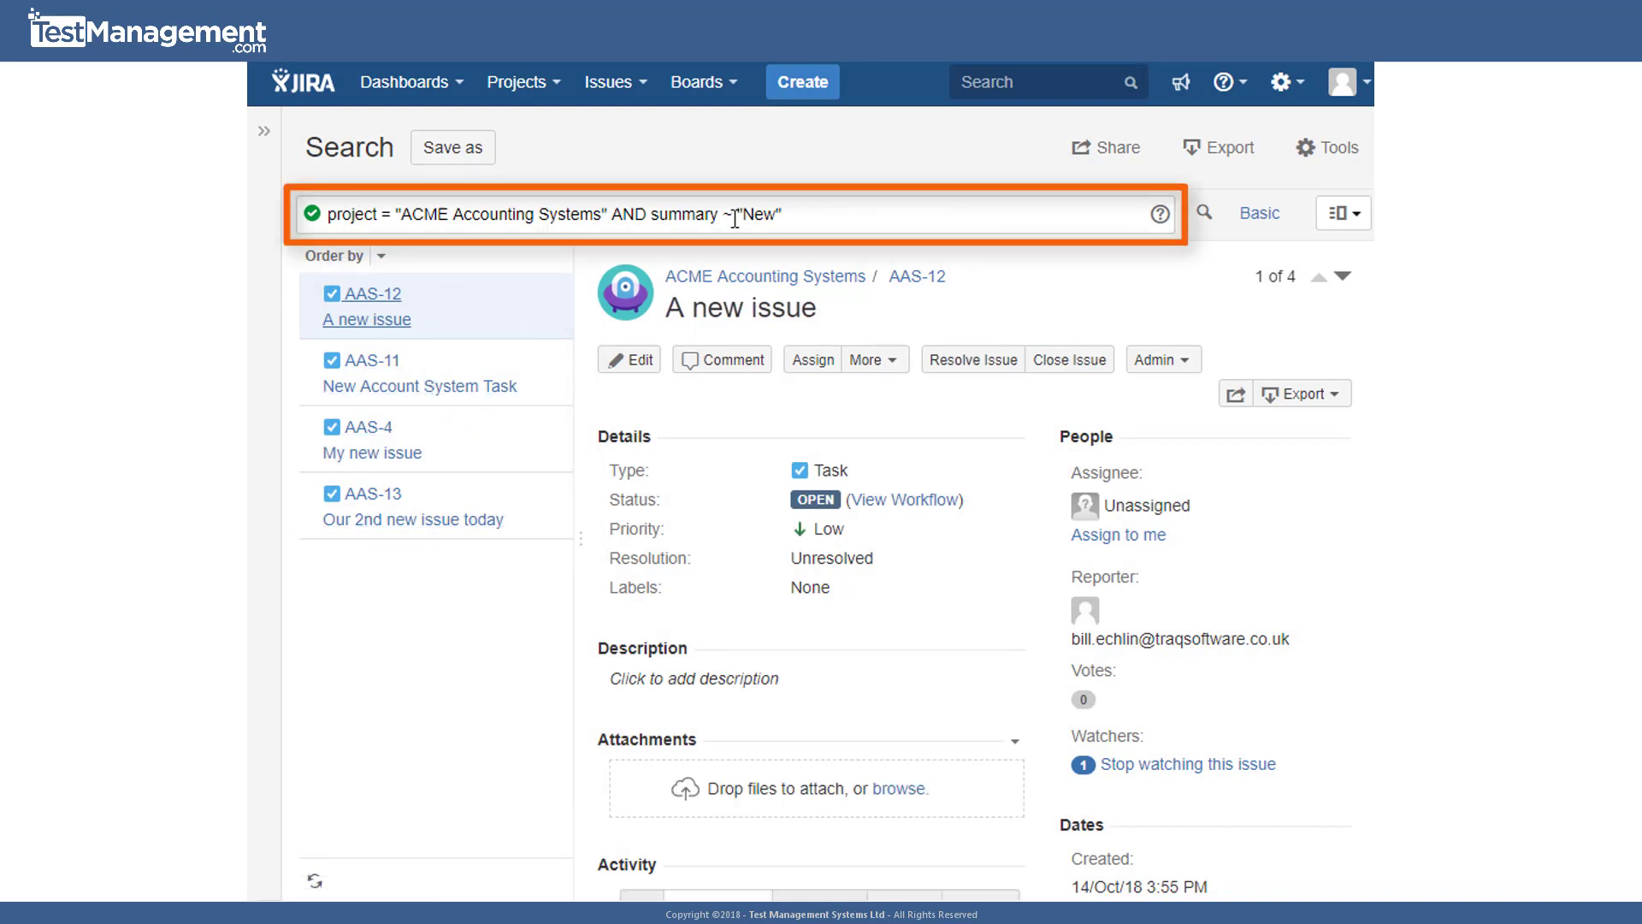
# Append 'and status = Open' to the JQL query and rerun it, still returning four issues.
pyautogui.click(866, 220)
pyautogui.write('and')
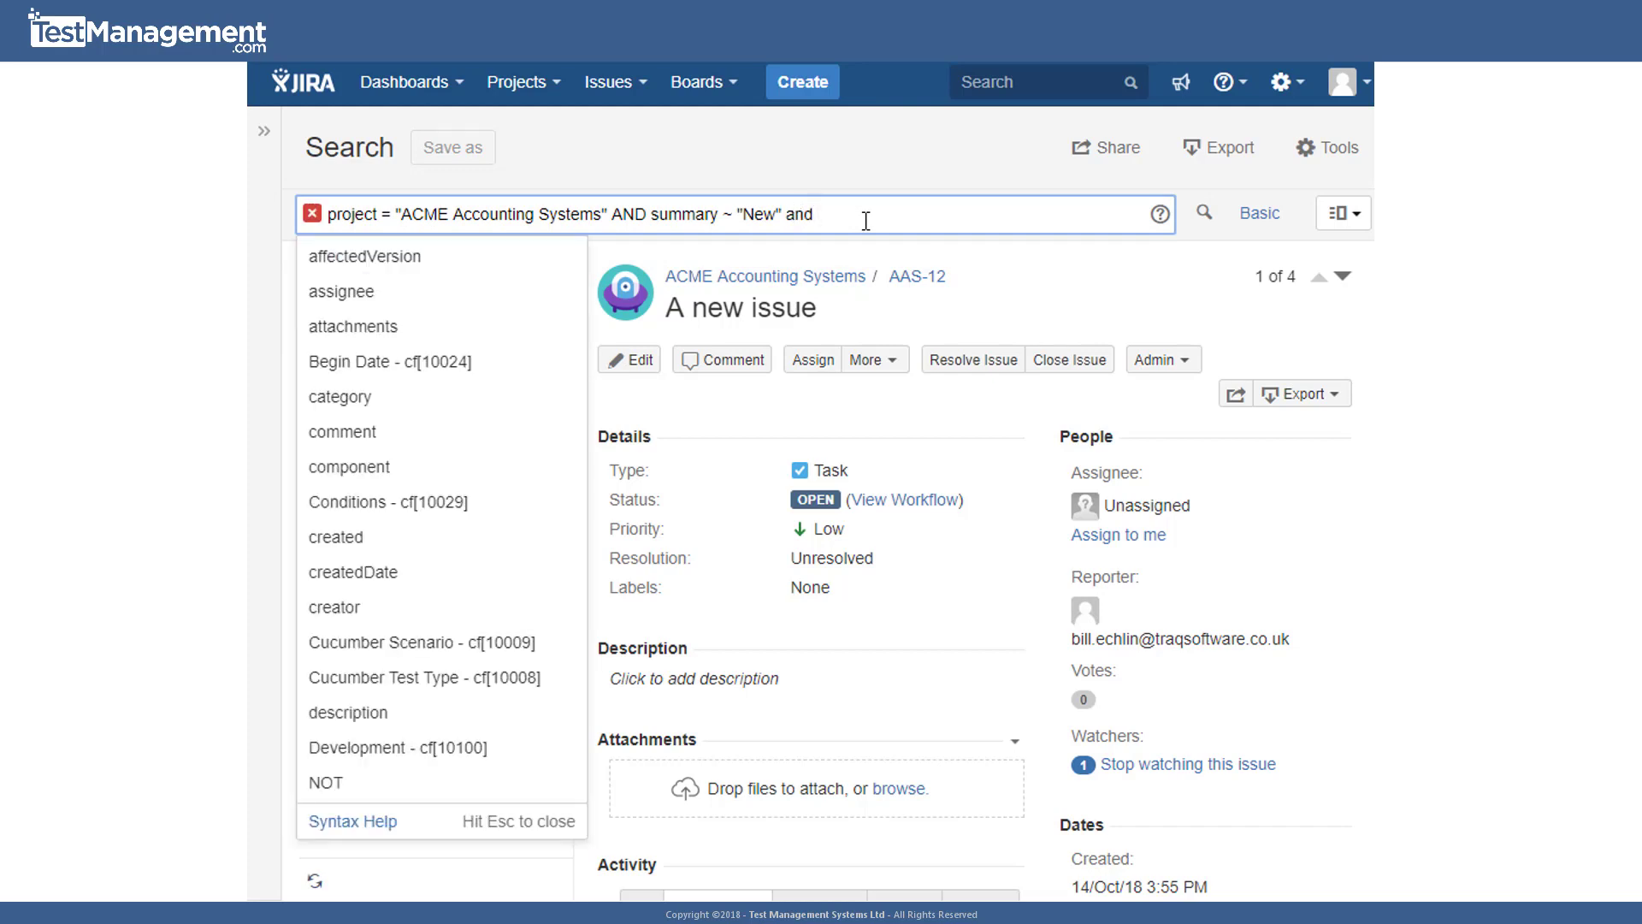
pyautogui.click(800, 218)
pyautogui.write('status ')
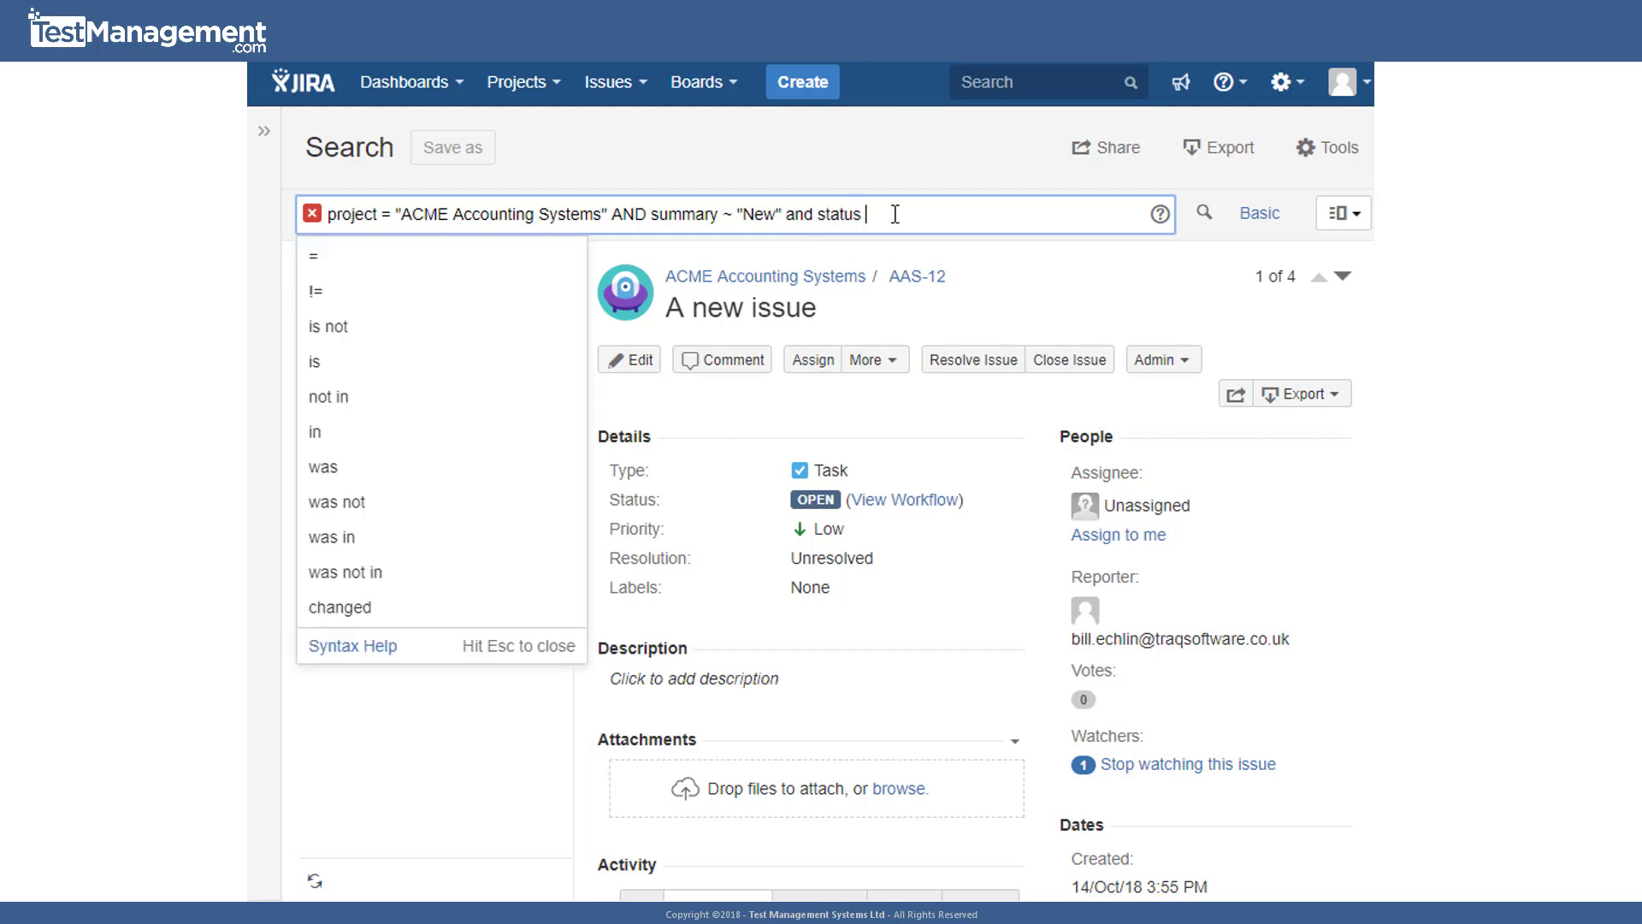
pyautogui.write('=')
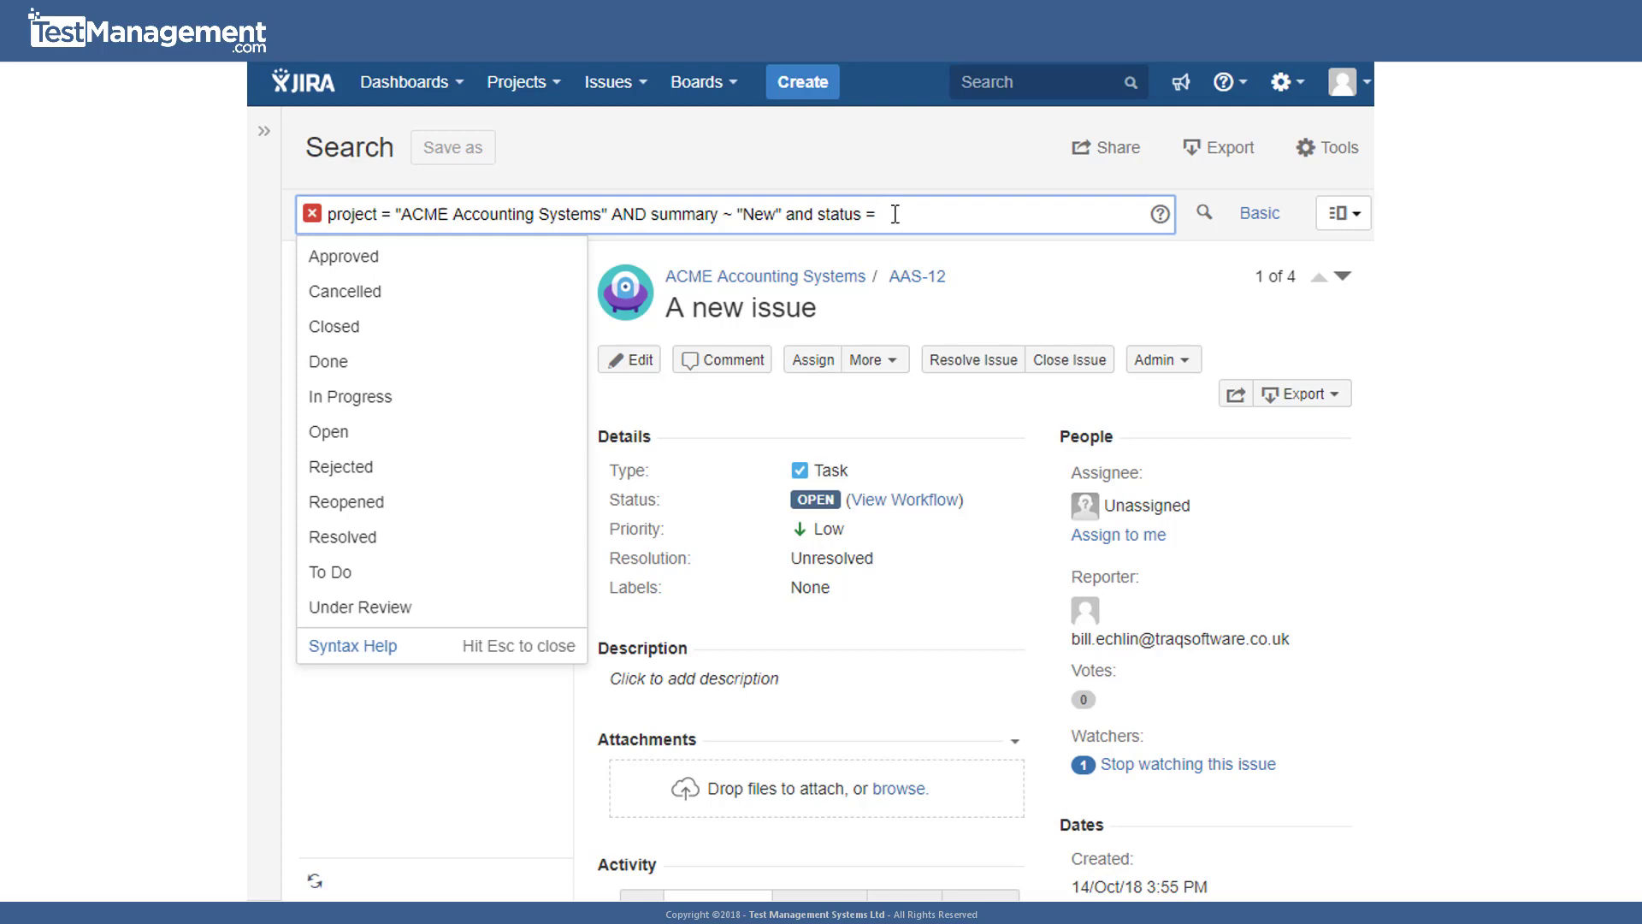
pyautogui.press('Down')
pyautogui.press('Down')
pyautogui.press('Down')
pyautogui.press('Down')
pyautogui.press('Down')
pyautogui.press('Down')
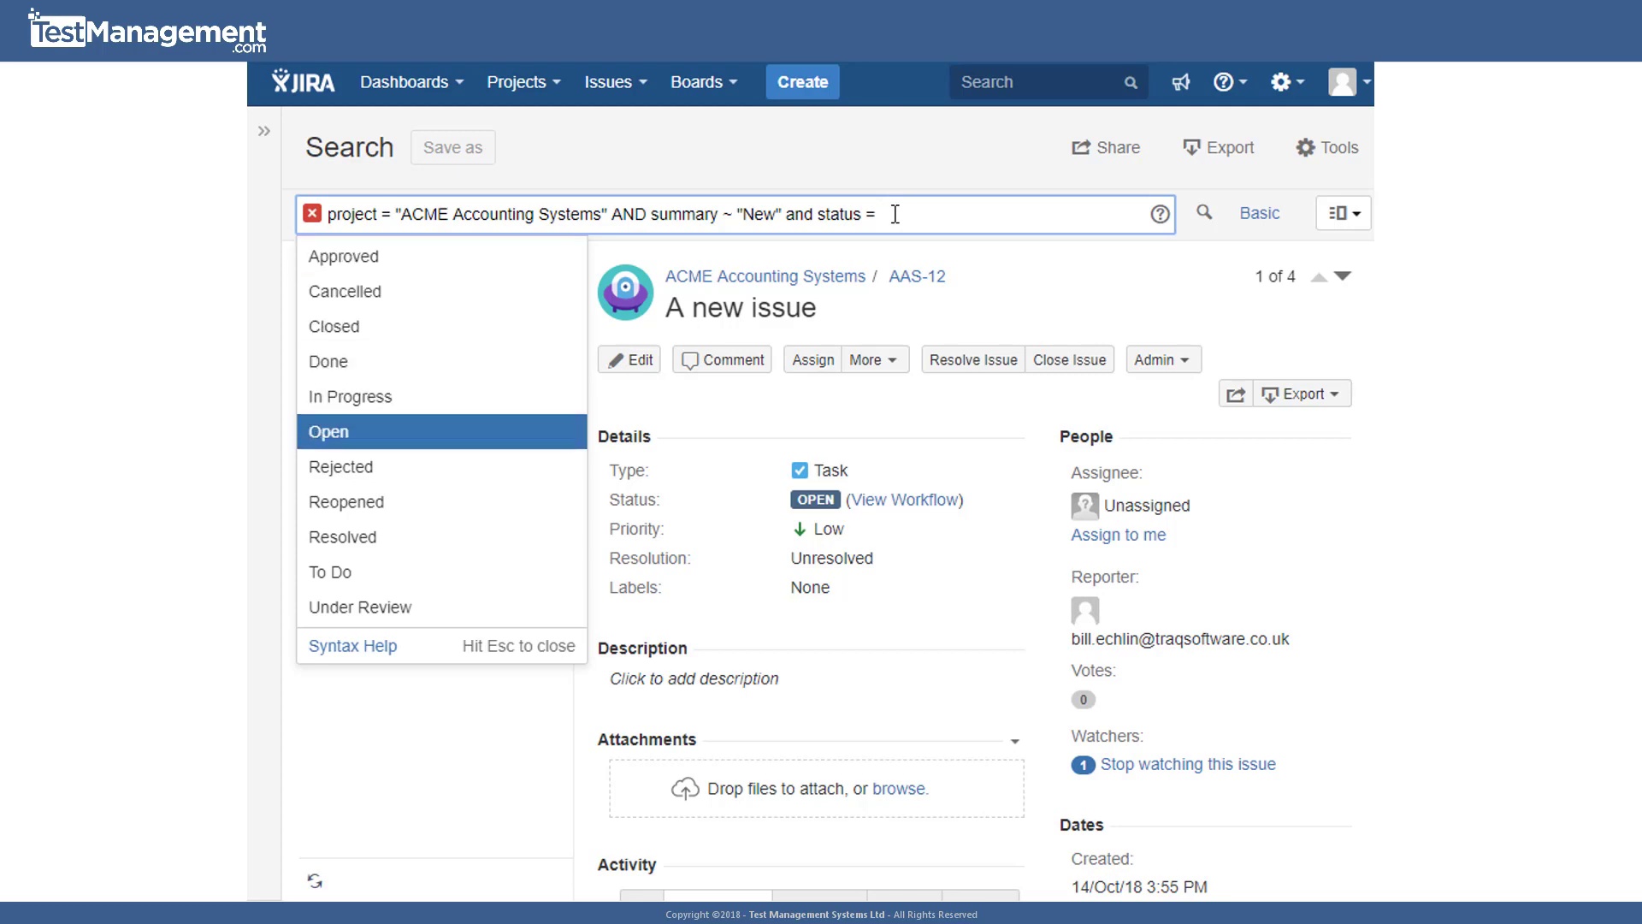
pyautogui.press('Return')
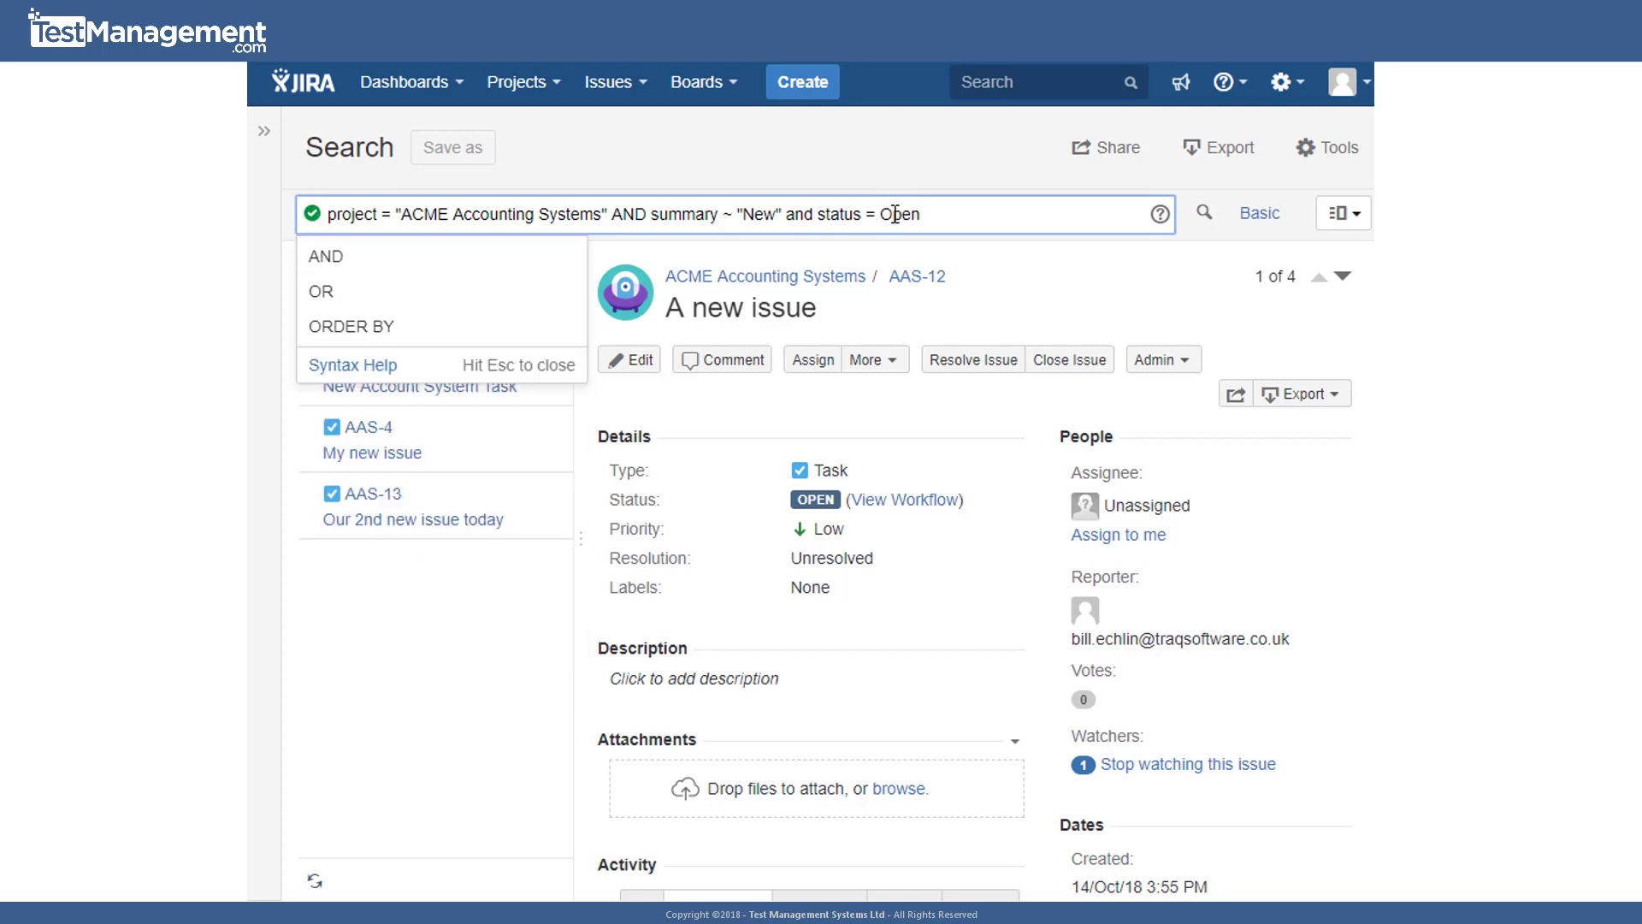
pyautogui.press('Return')
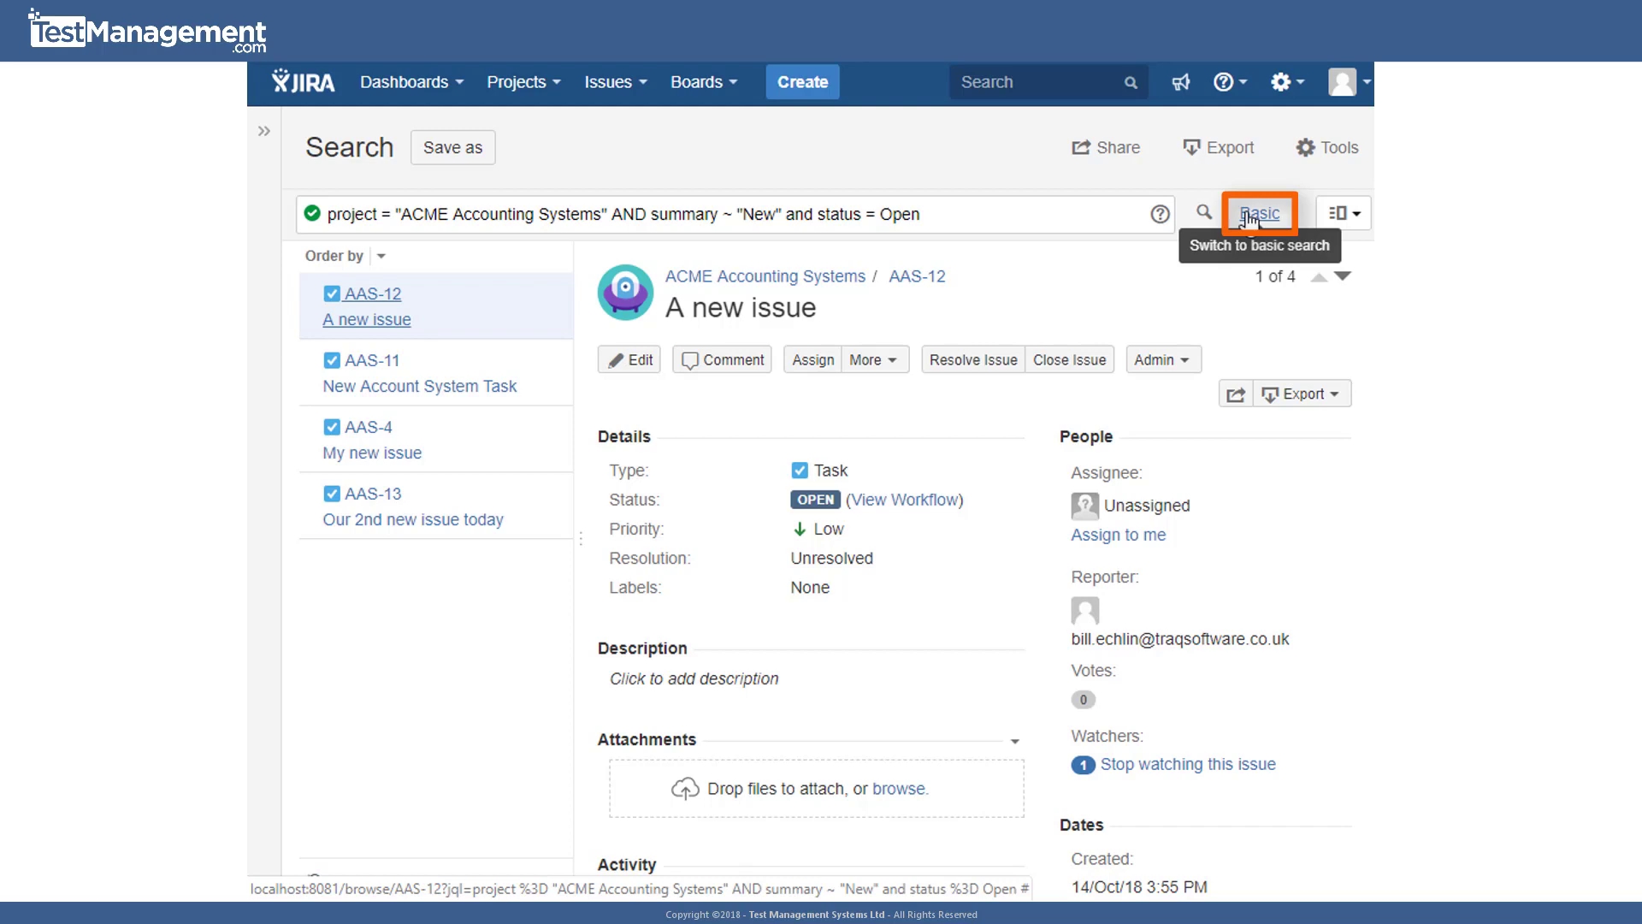
pyautogui.click(1021, 224)
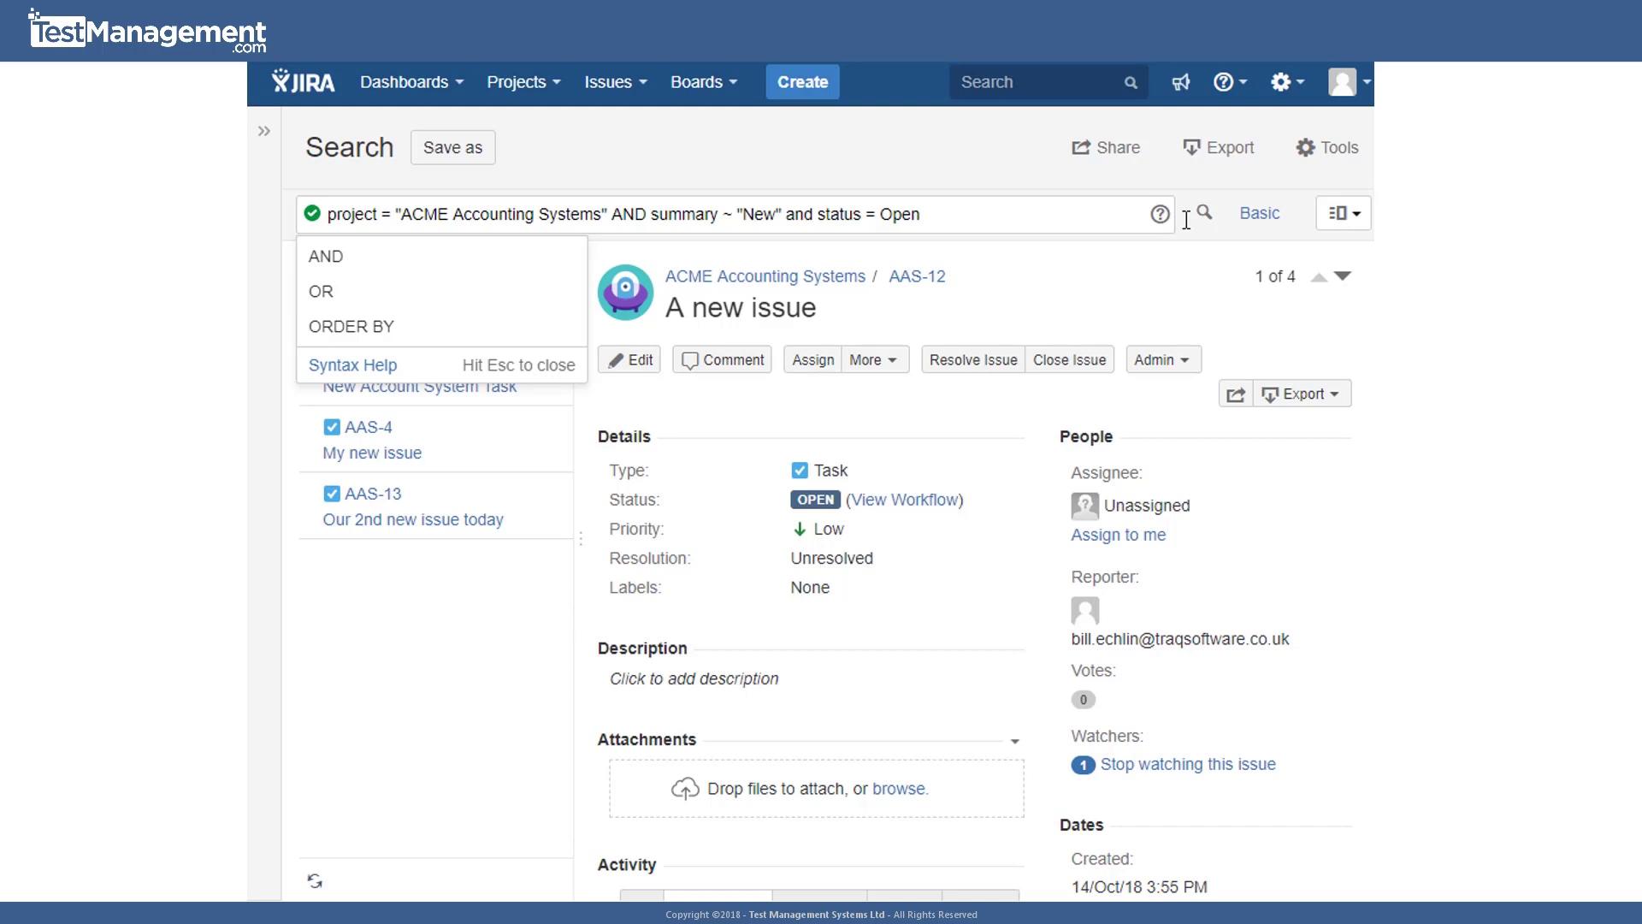
pyautogui.moveTo(951, 218); pyautogui.dragTo(785, 214)
pyautogui.click(587, 161)
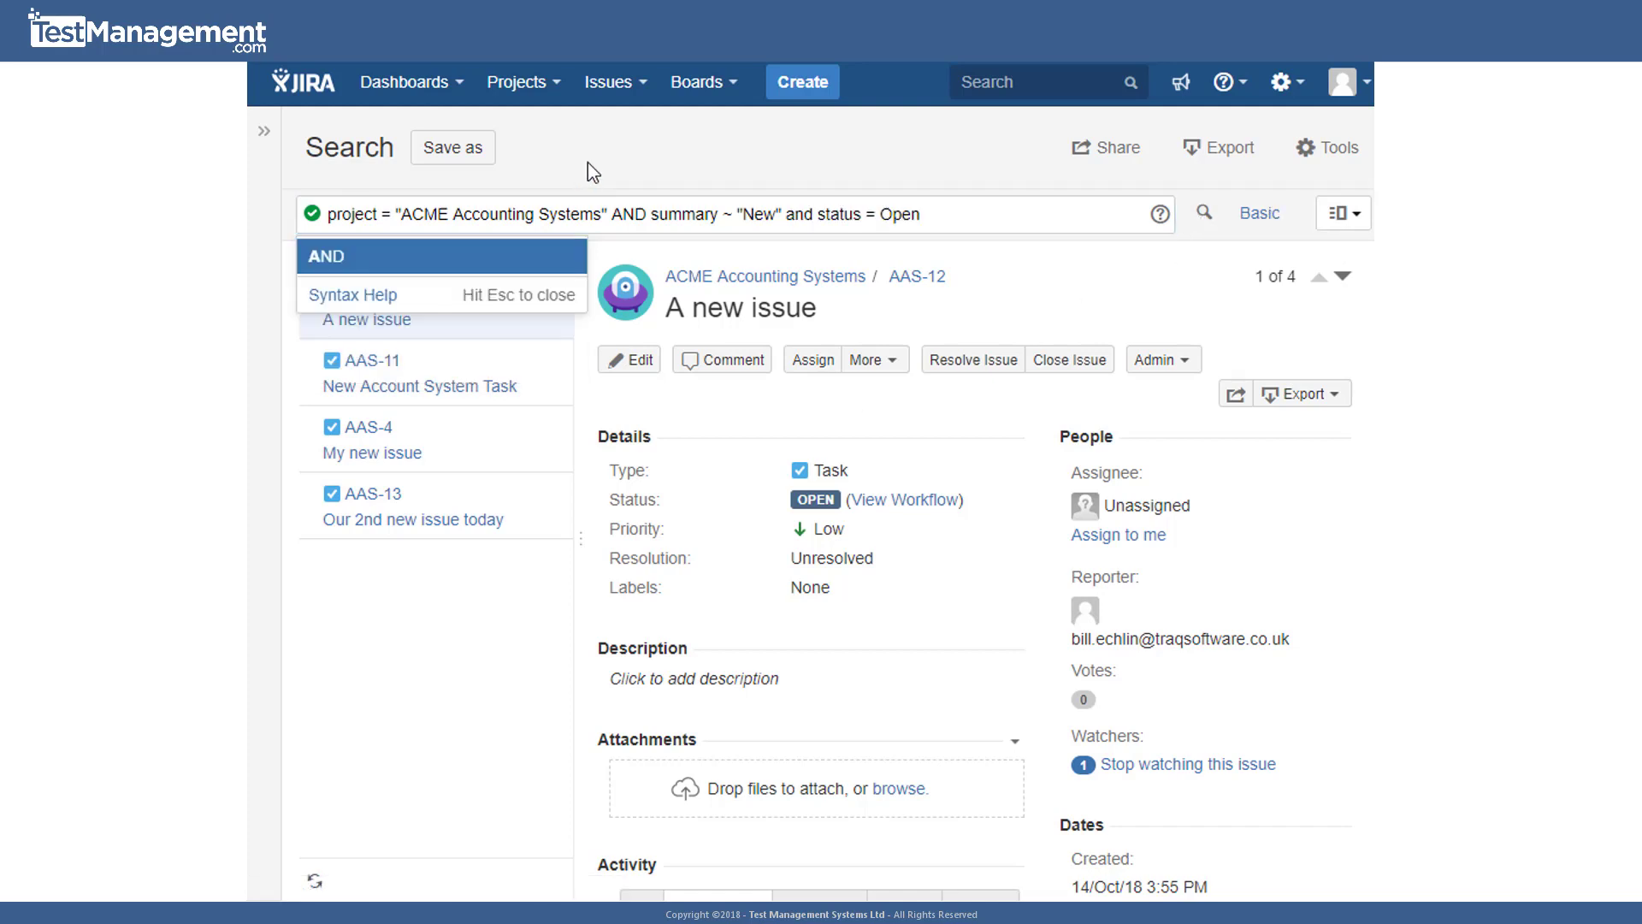
# Save the current search as a new filter named 'ACME New and open search'.
pyautogui.click(463, 163)
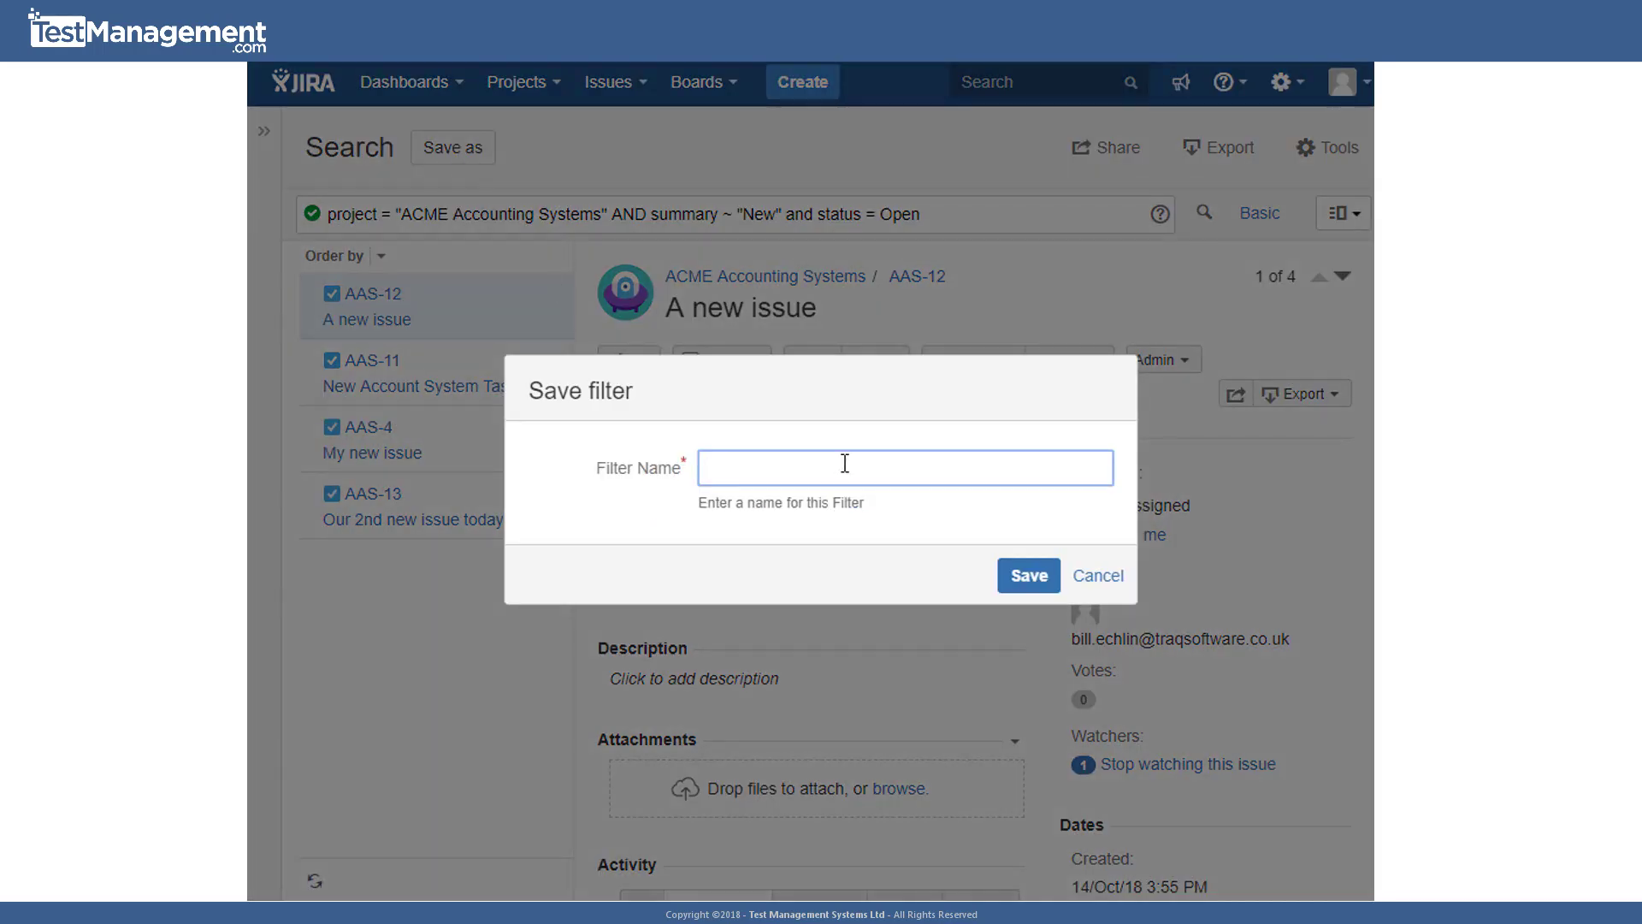
pyautogui.write('ACME New and open search')
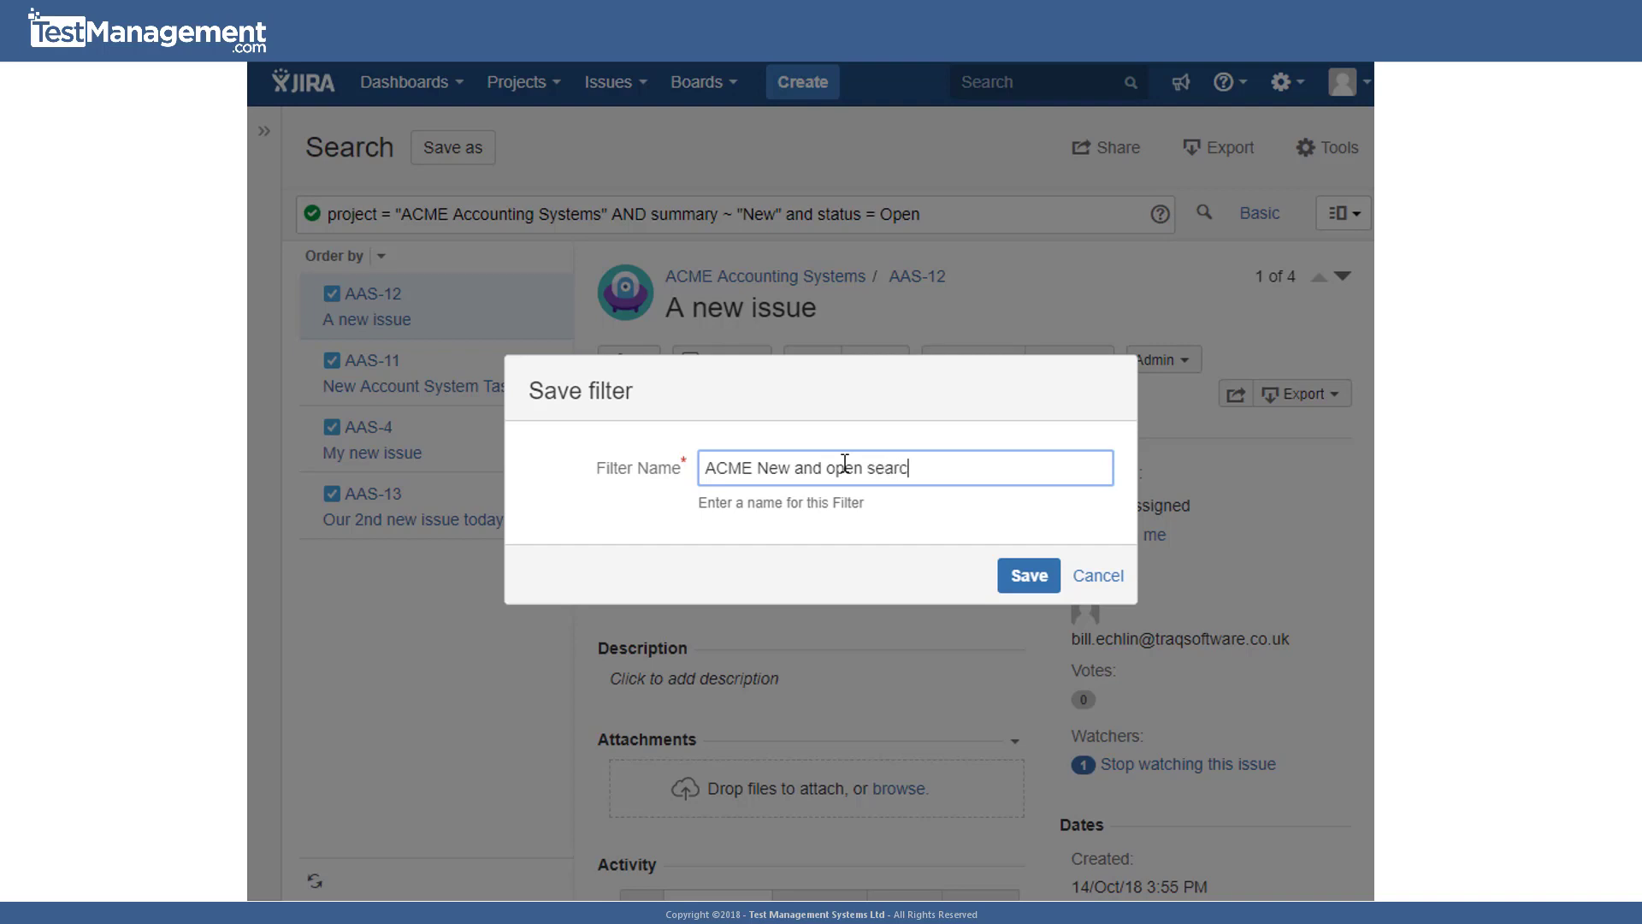
pyautogui.click(1036, 585)
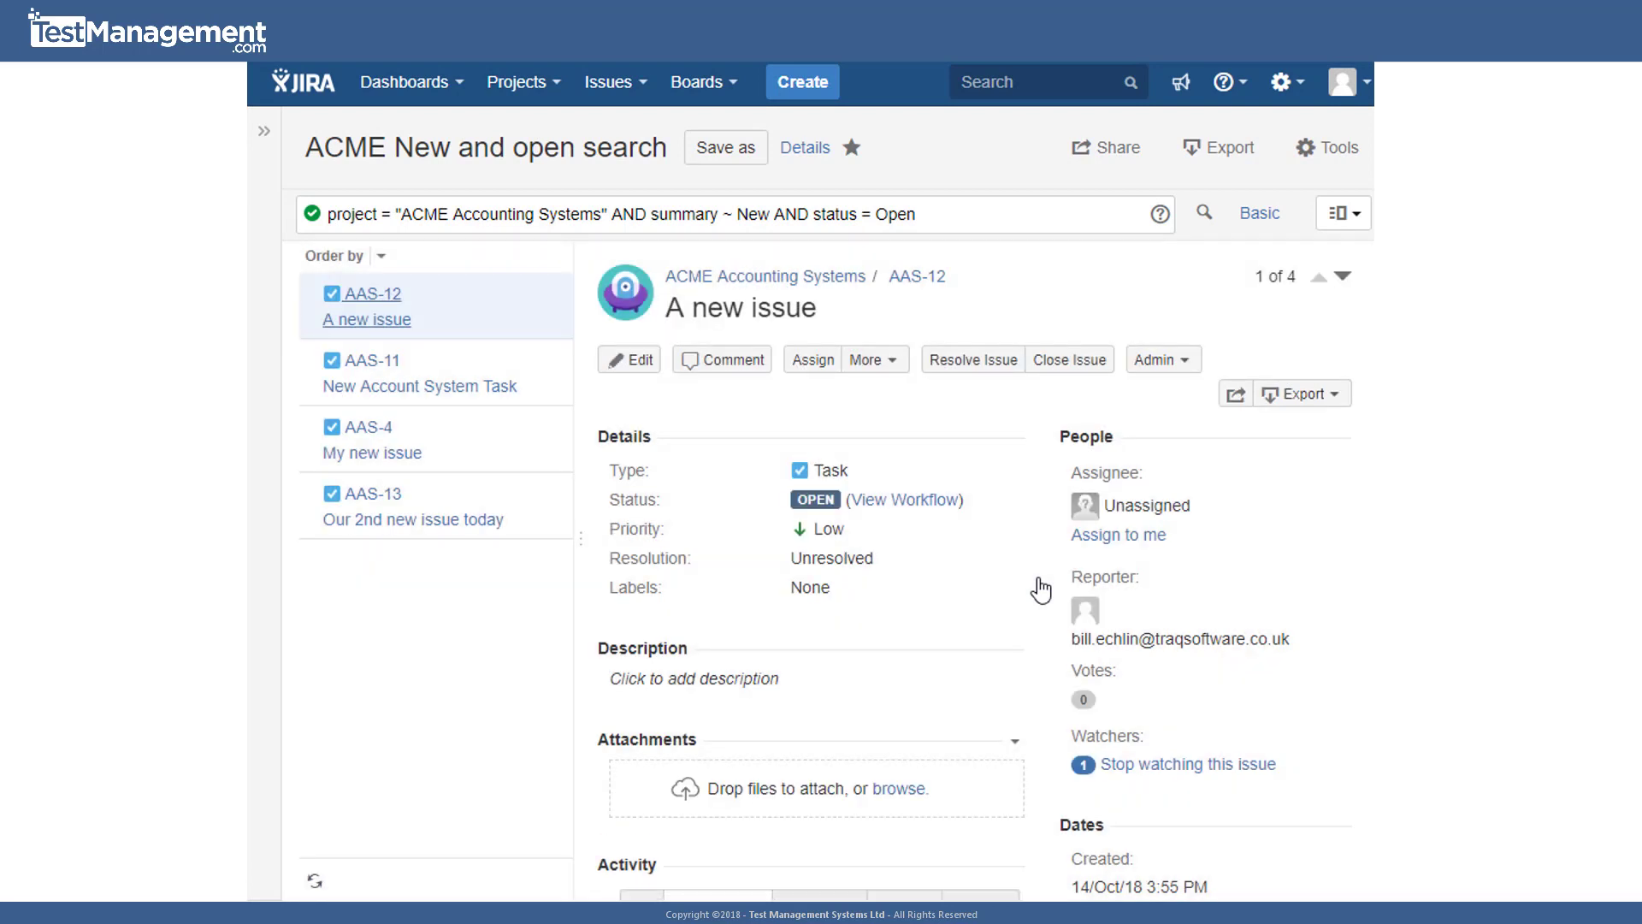
# Go to Manage Filters from the Issues menu to view 'ACME New and open search' under My Filters.
pyautogui.click(637, 85)
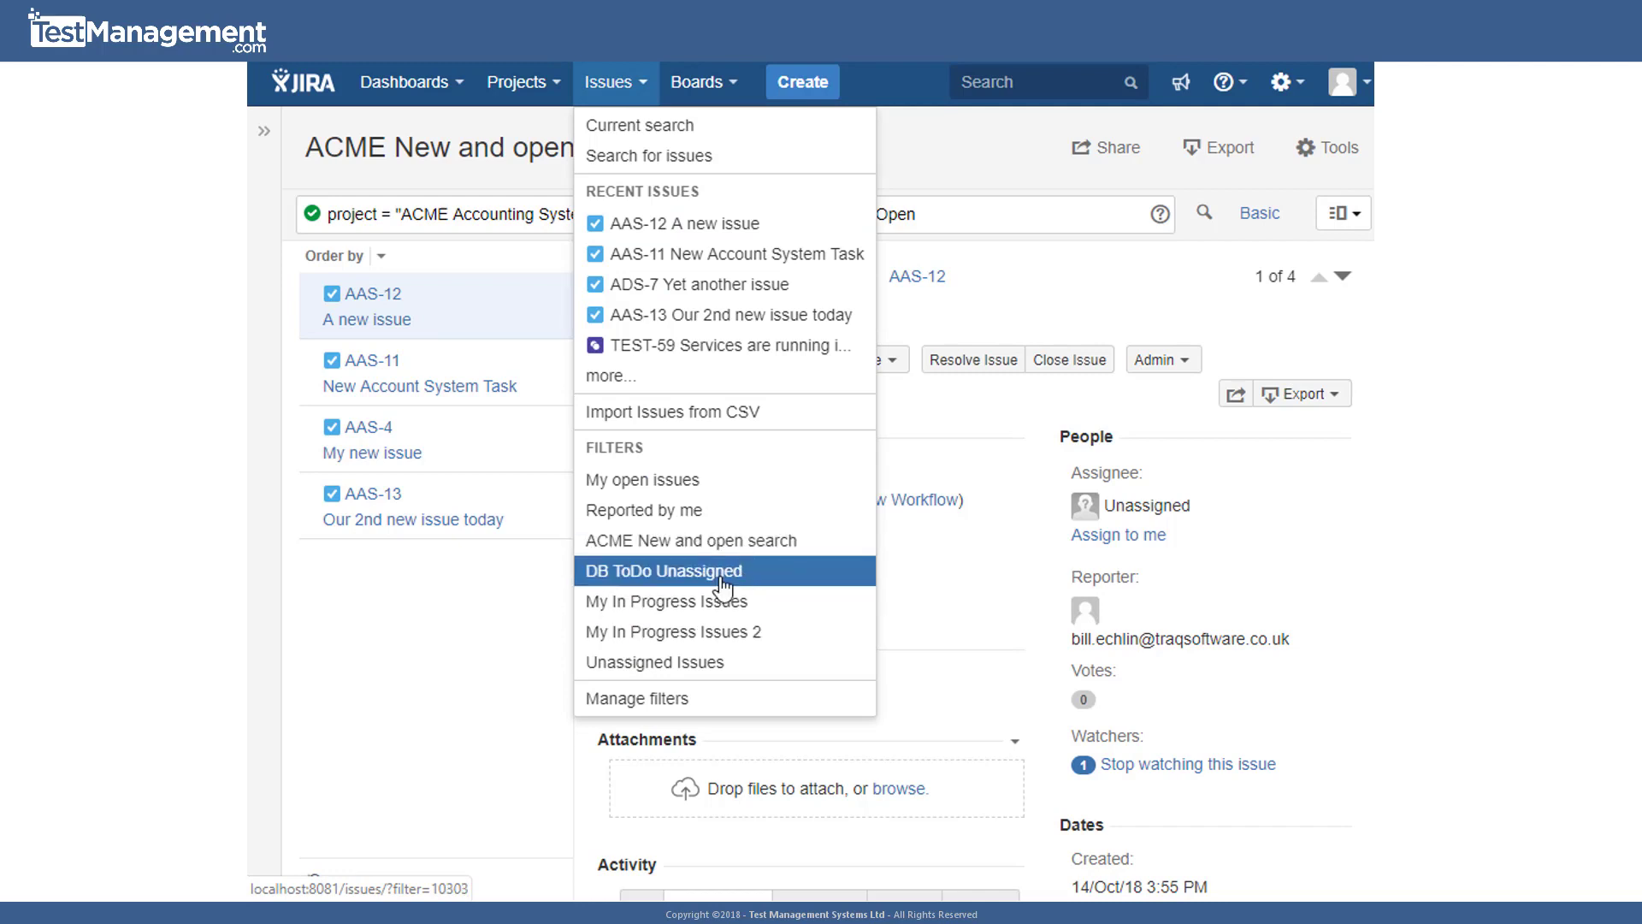
pyautogui.click(686, 701)
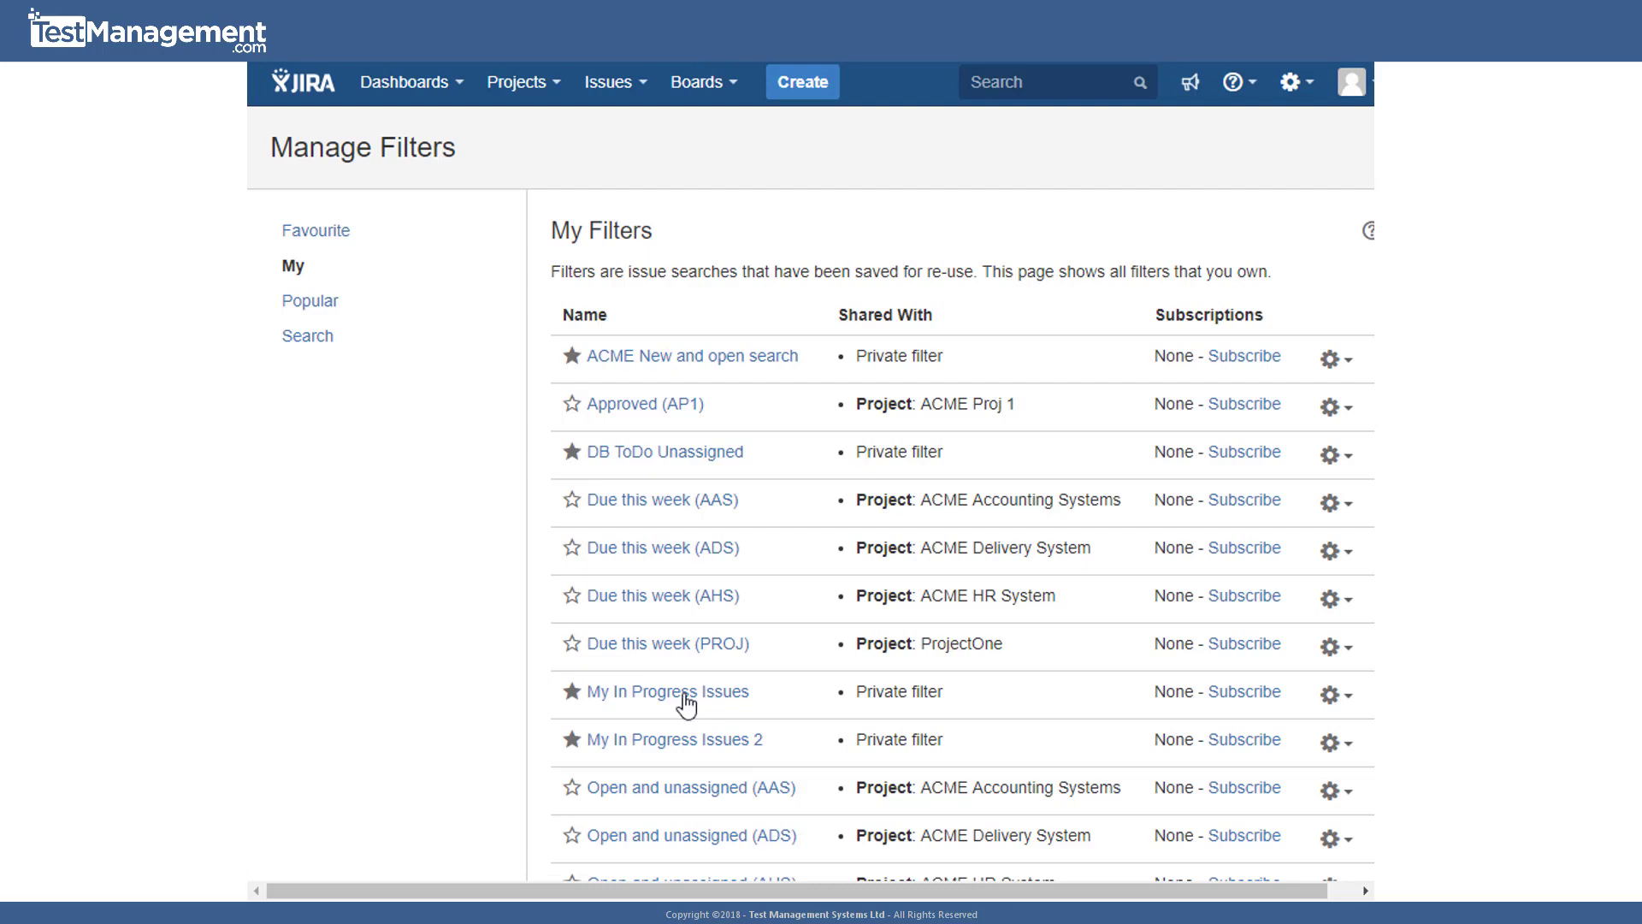
pyautogui.scroll(-3, 684, 693)
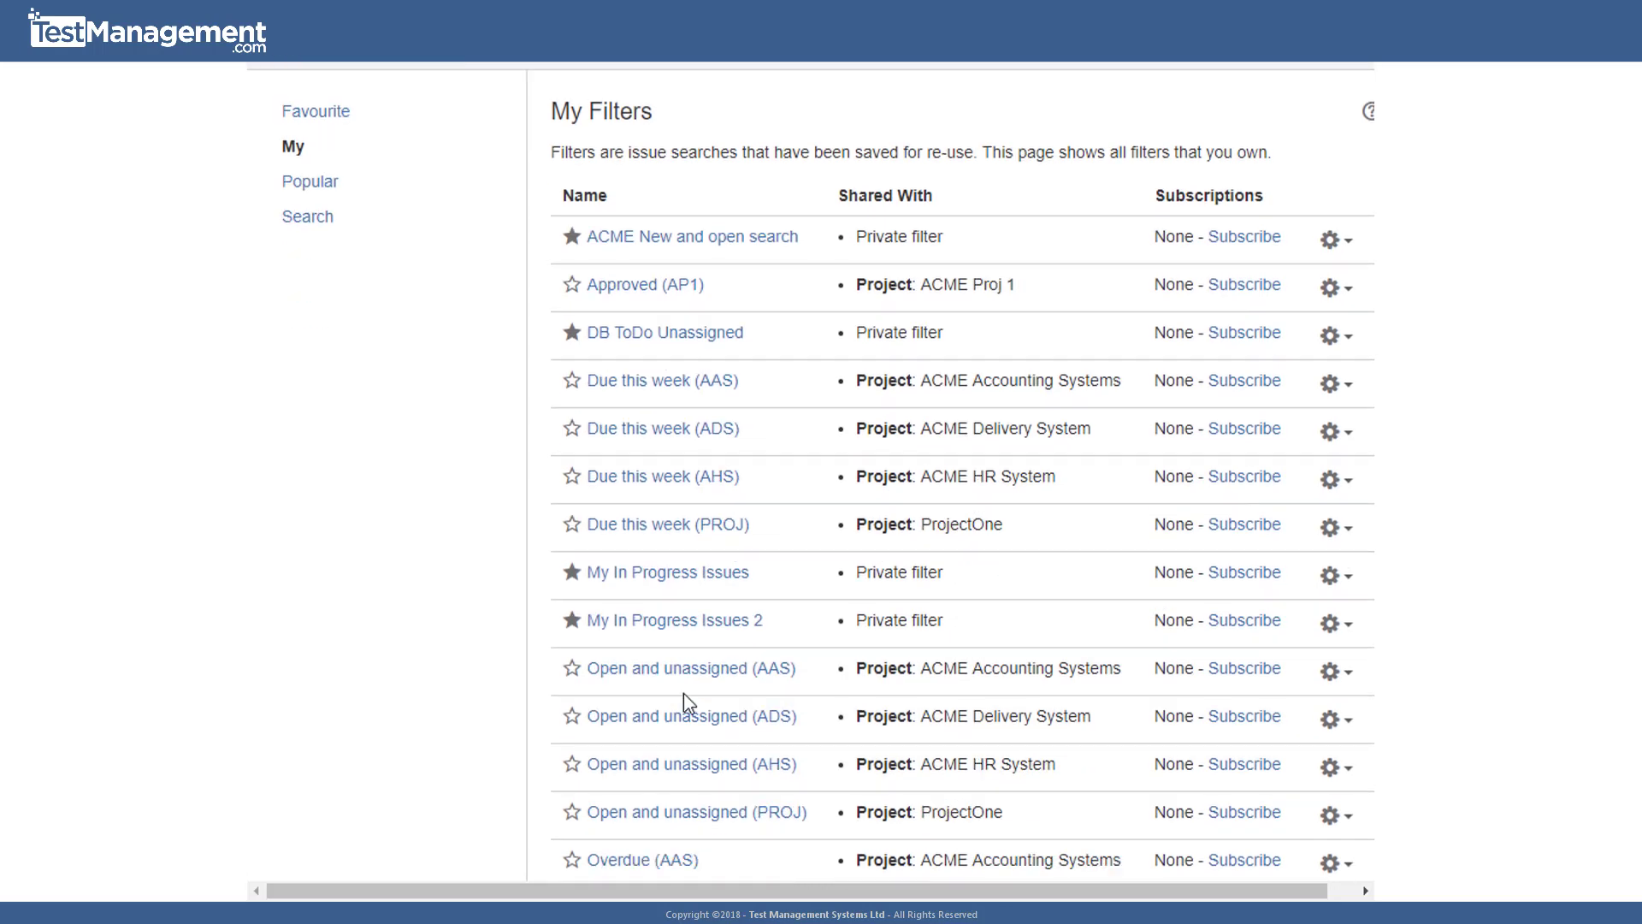
pyautogui.scroll(3, 685, 693)
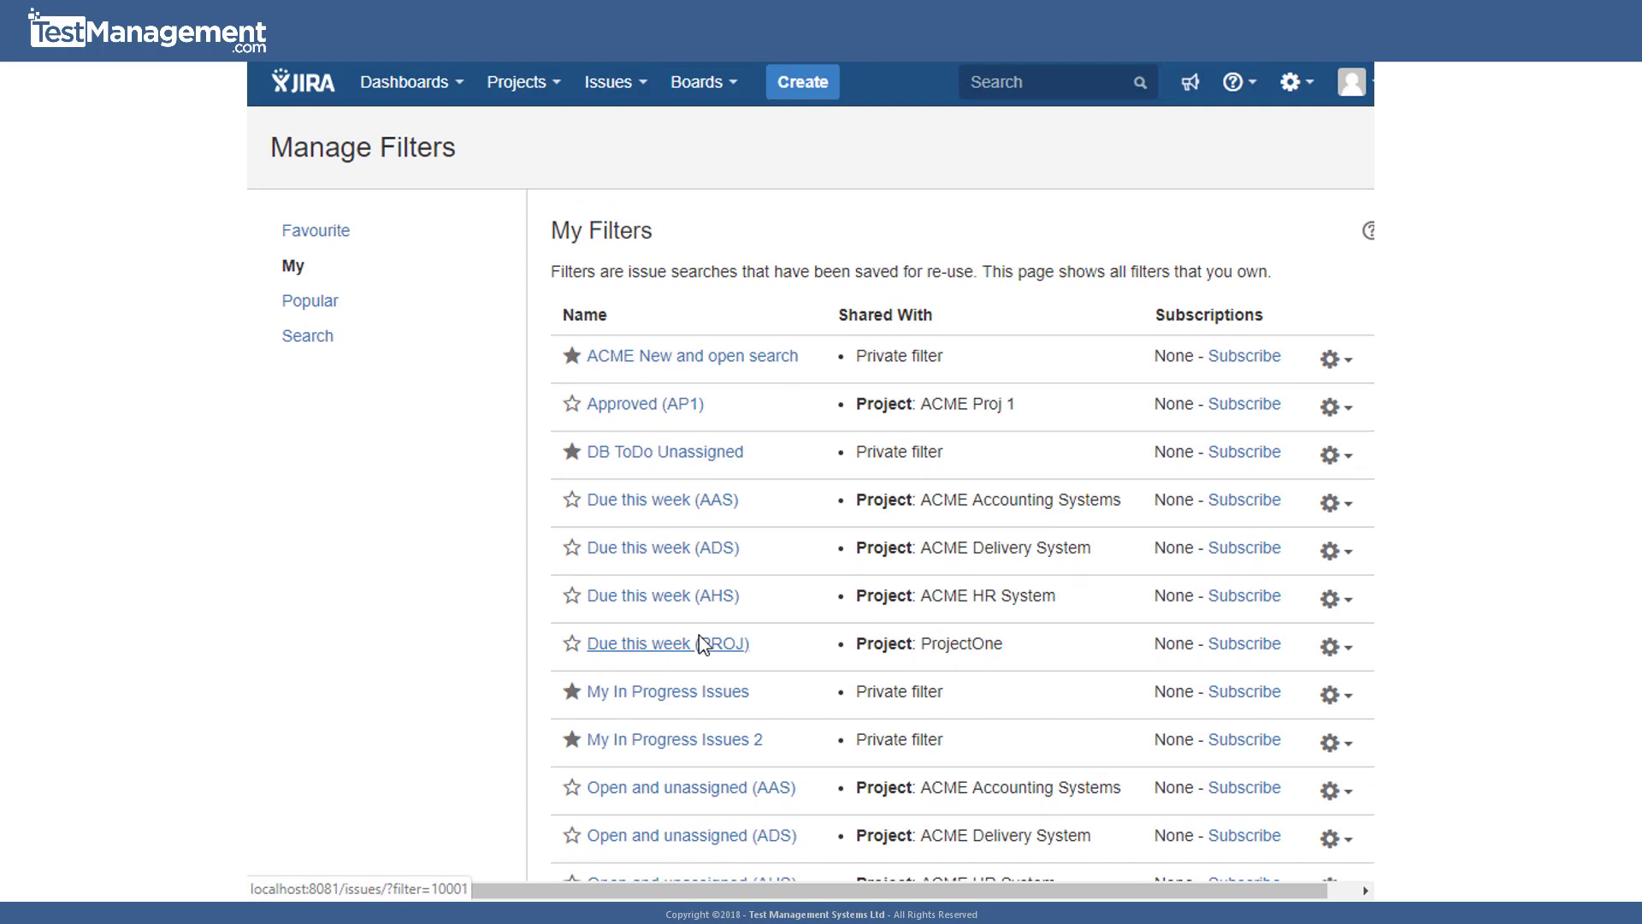
# Load the 'ACME New and open search' filter, select its query, and show it in the Issues menu.
pyautogui.click(703, 366)
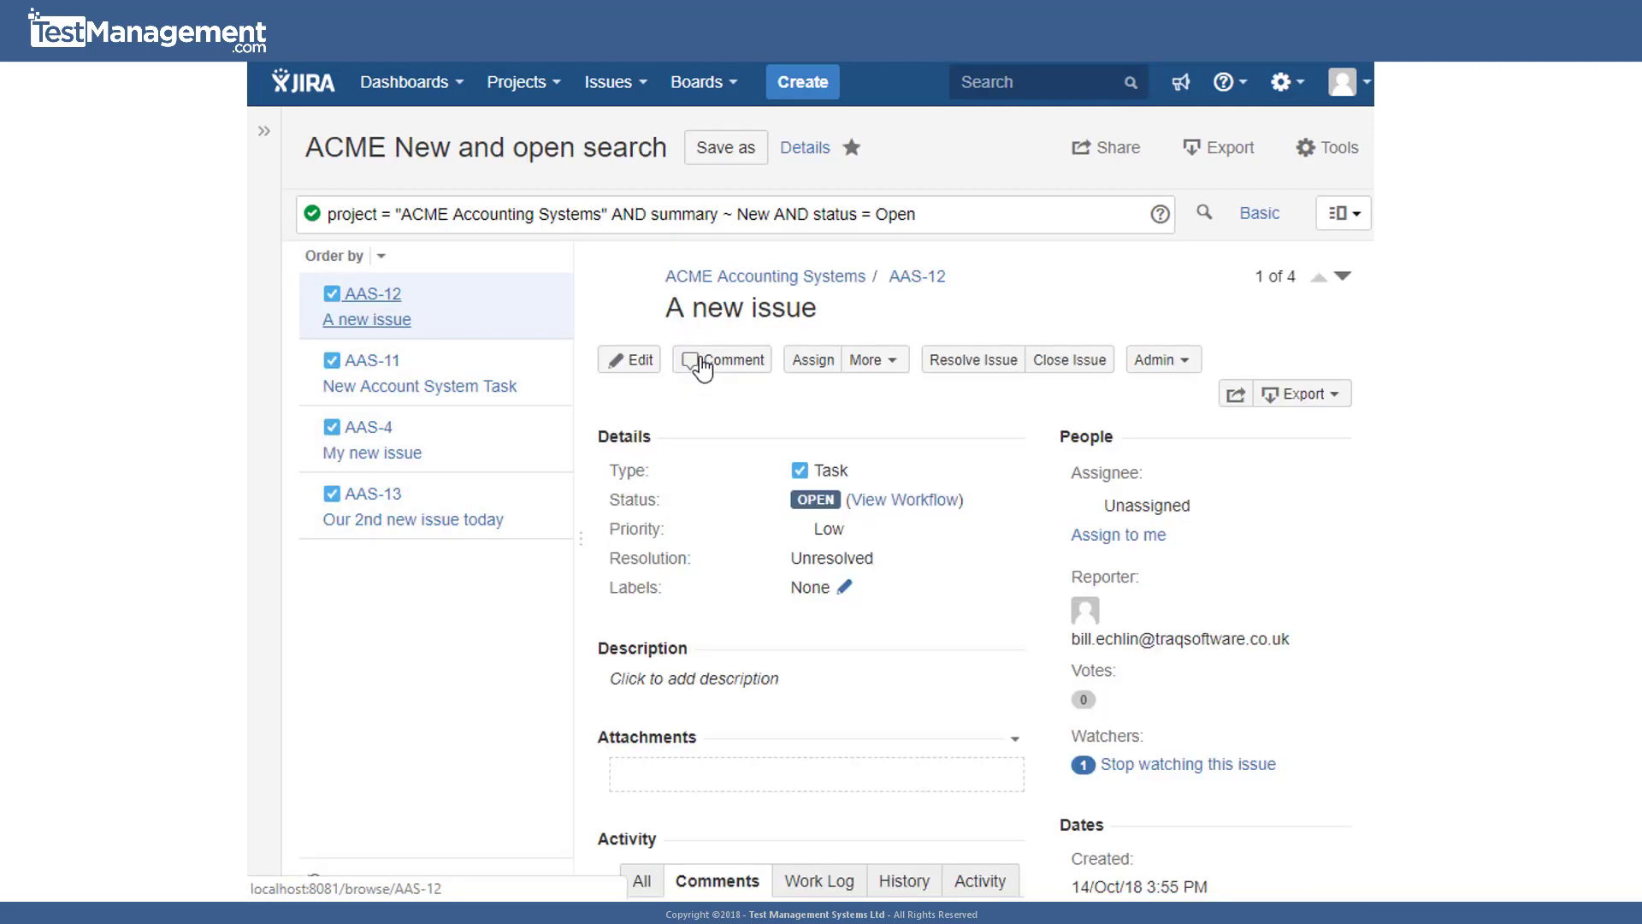
pyautogui.tripleClick(935, 214)
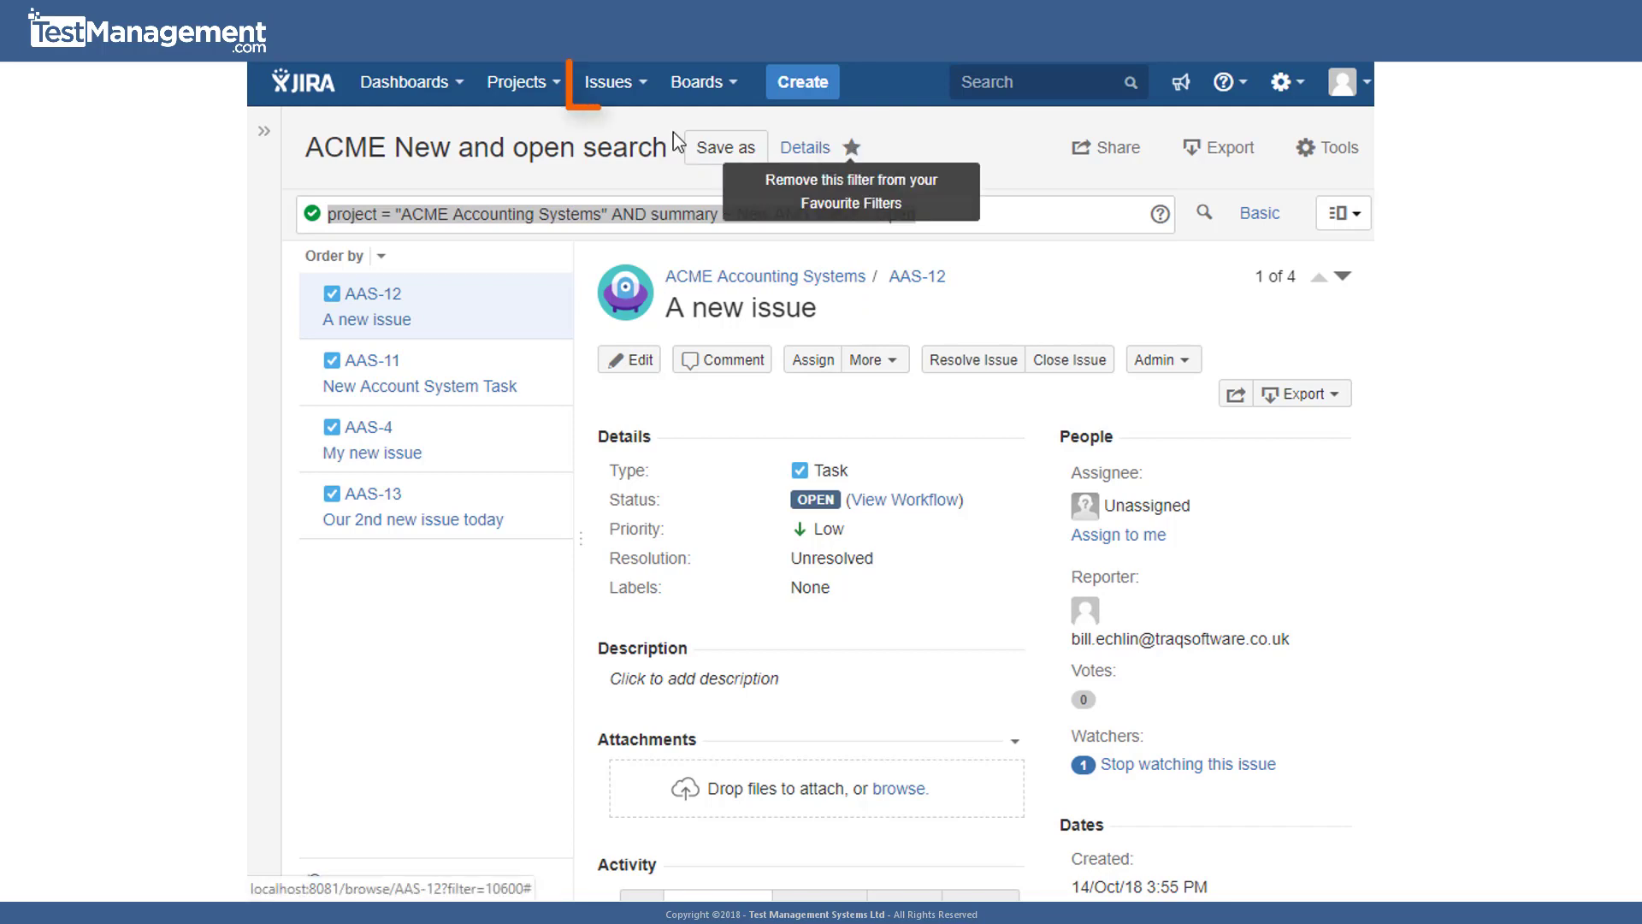
pyautogui.click(627, 83)
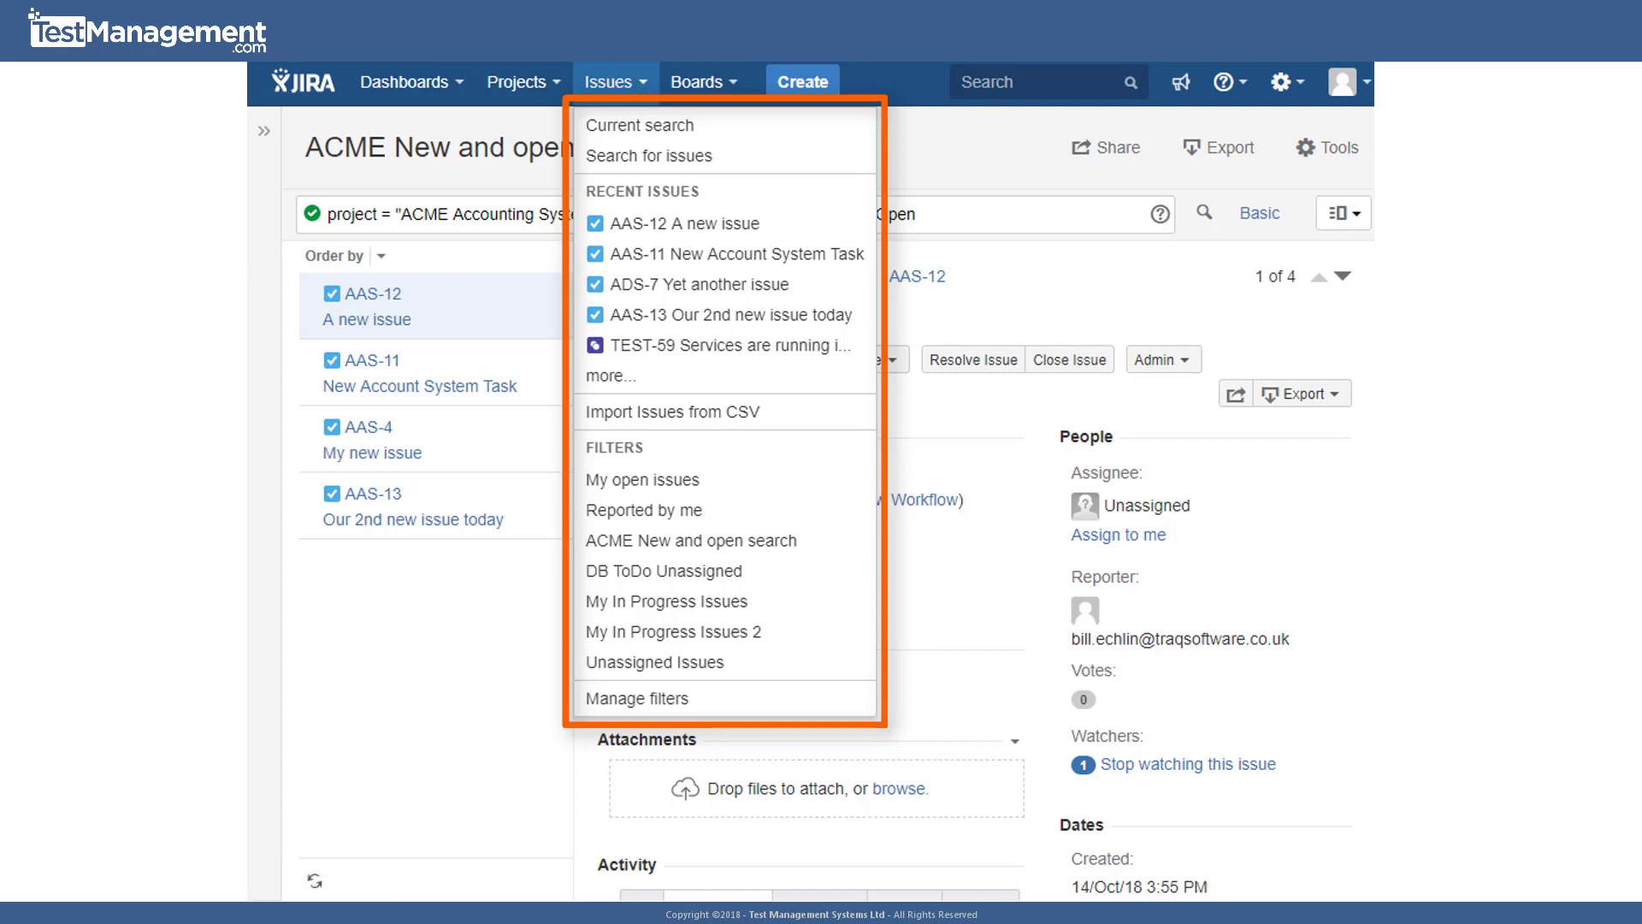
# Close the Issues menu and toggle Basic then Advanced to return to the filter's JQL query.
pyautogui.click(640, 83)
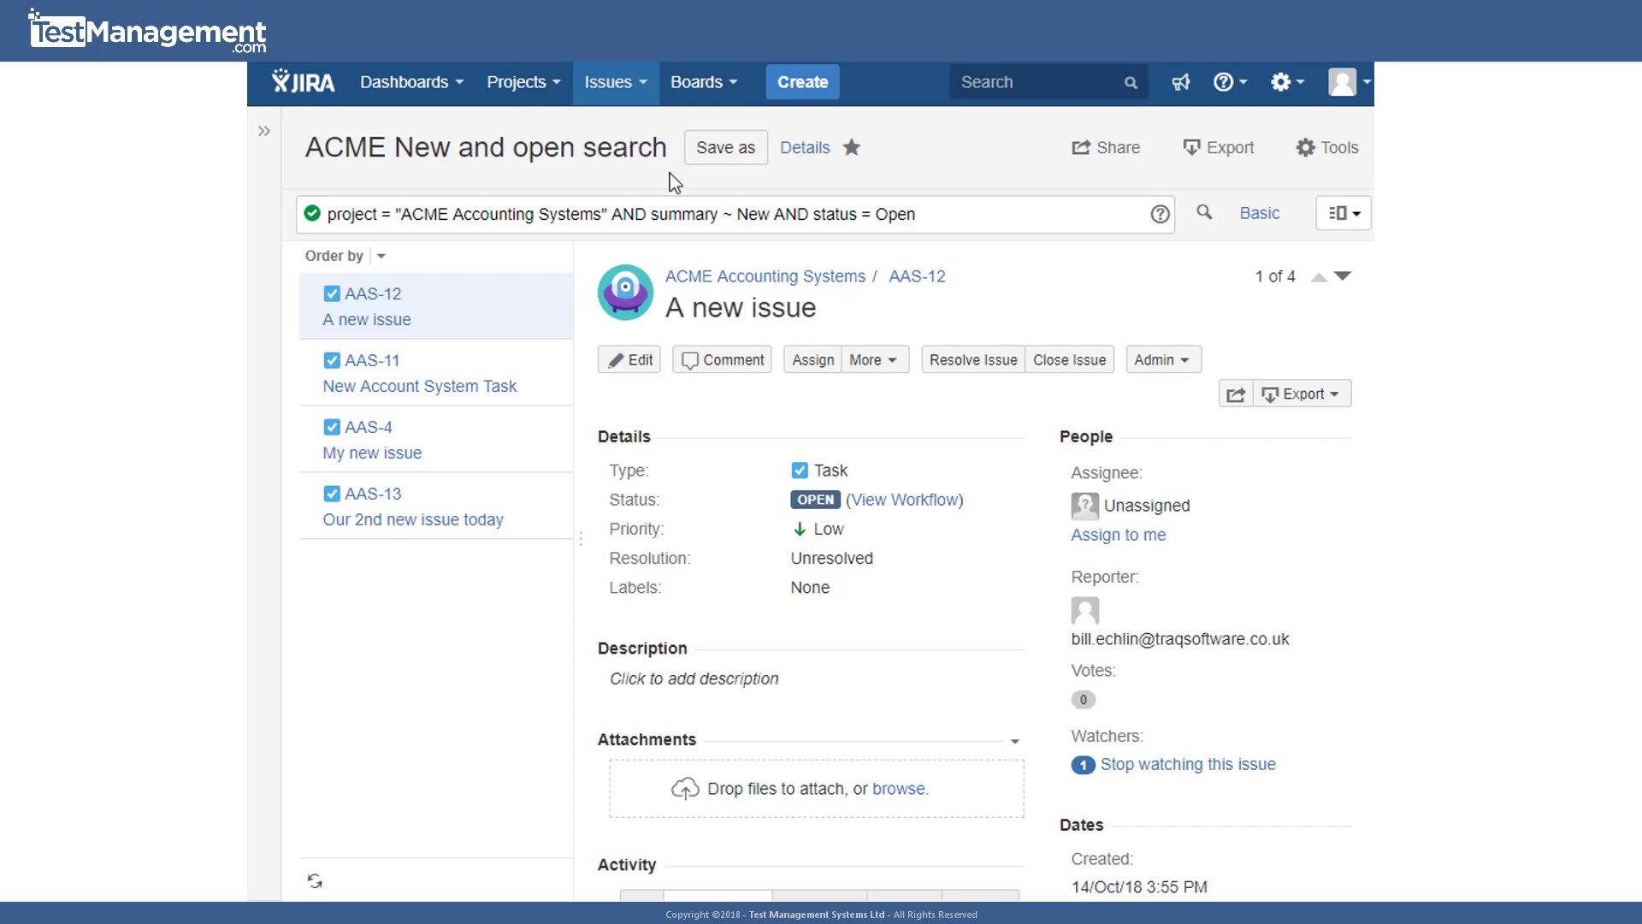
pyautogui.click(648, 92)
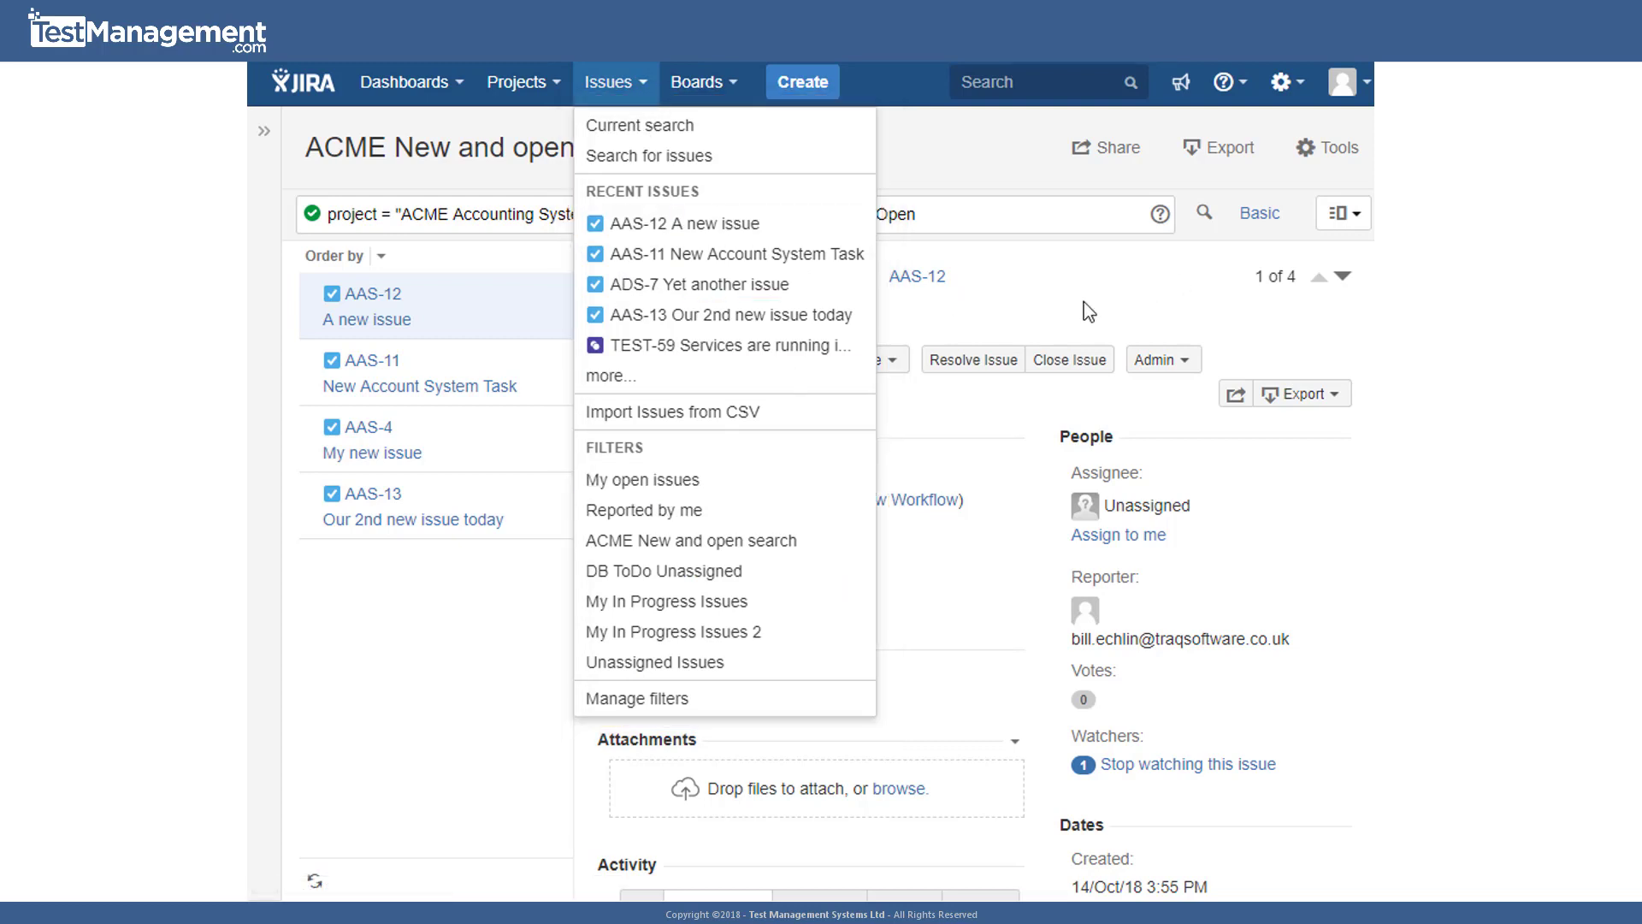
pyautogui.press('Escape')
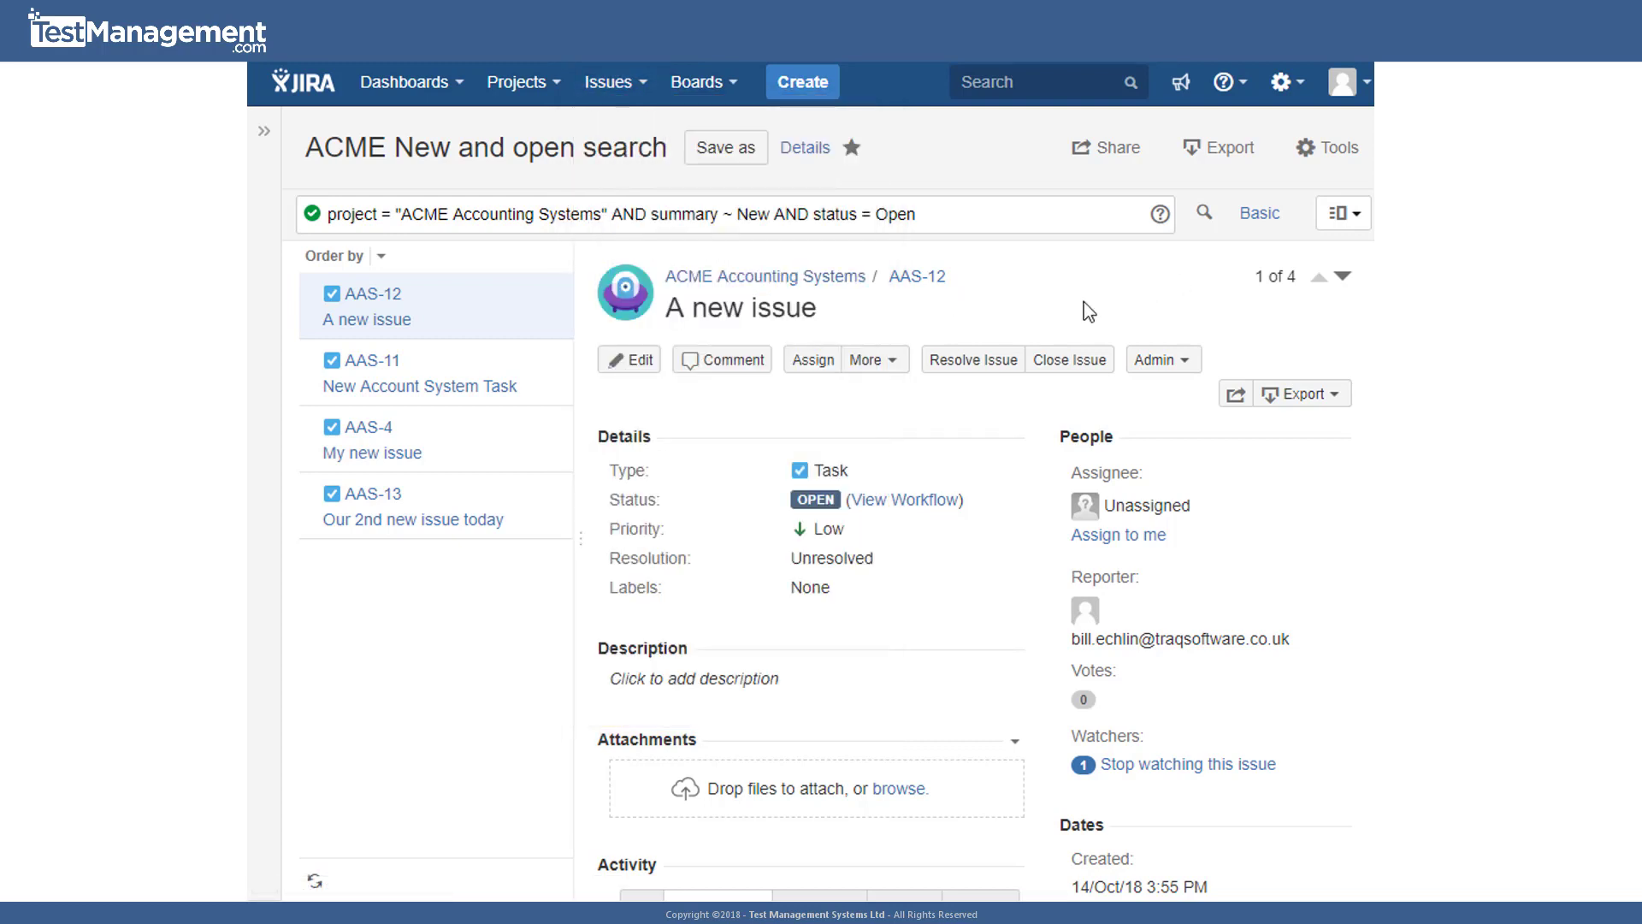
pyautogui.click(1259, 214)
pyautogui.click(1107, 213)
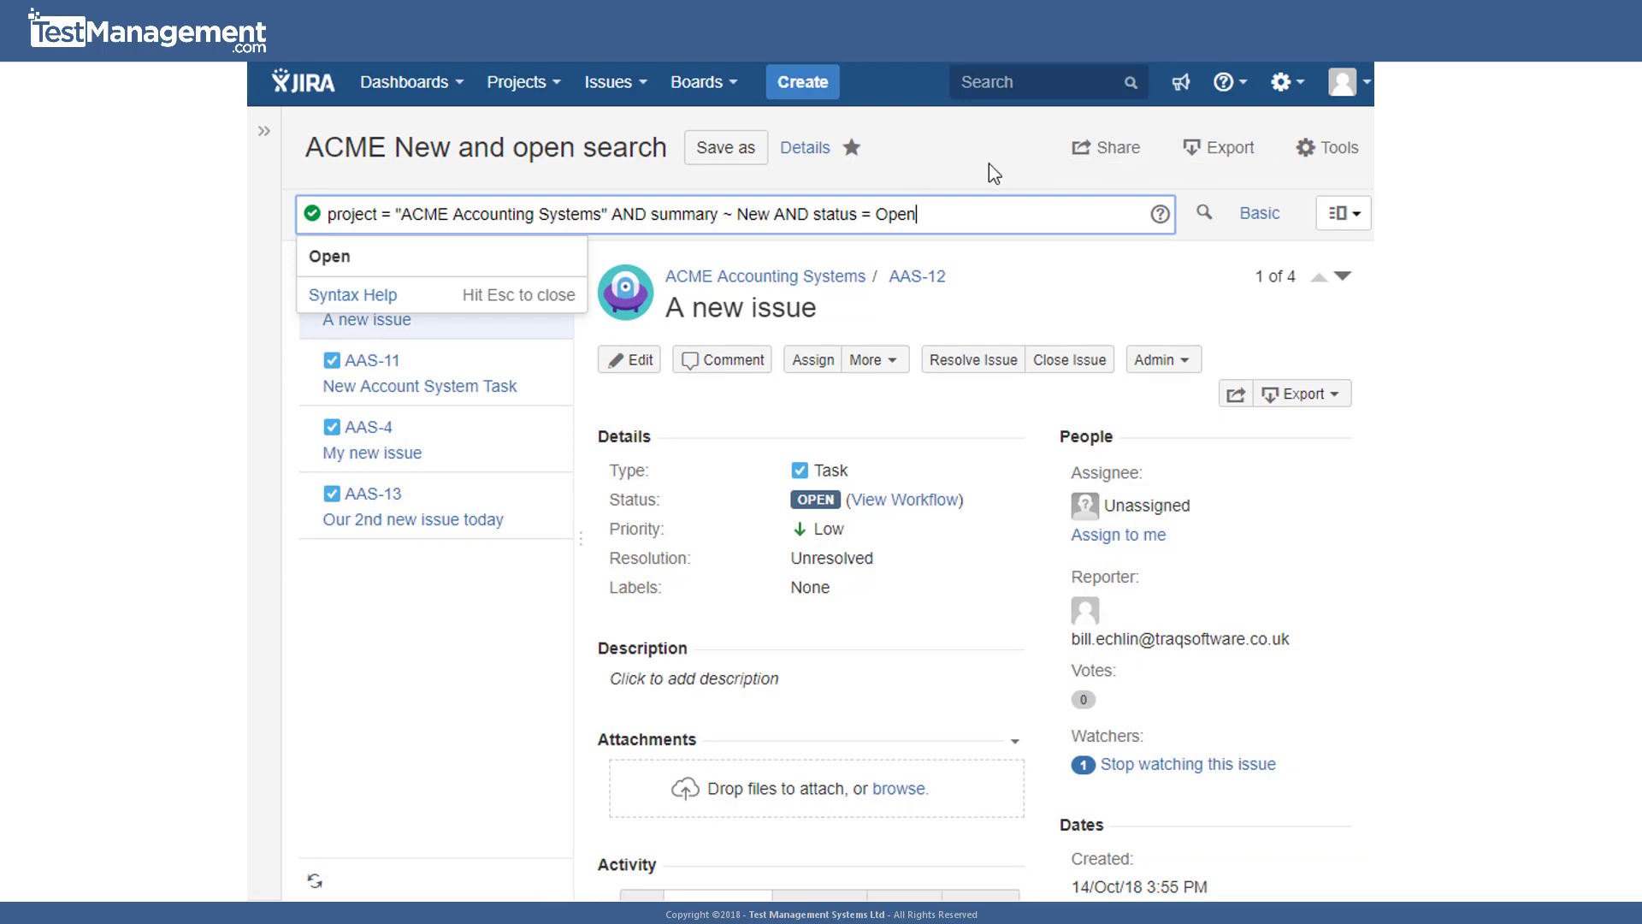
pyautogui.click(999, 188)
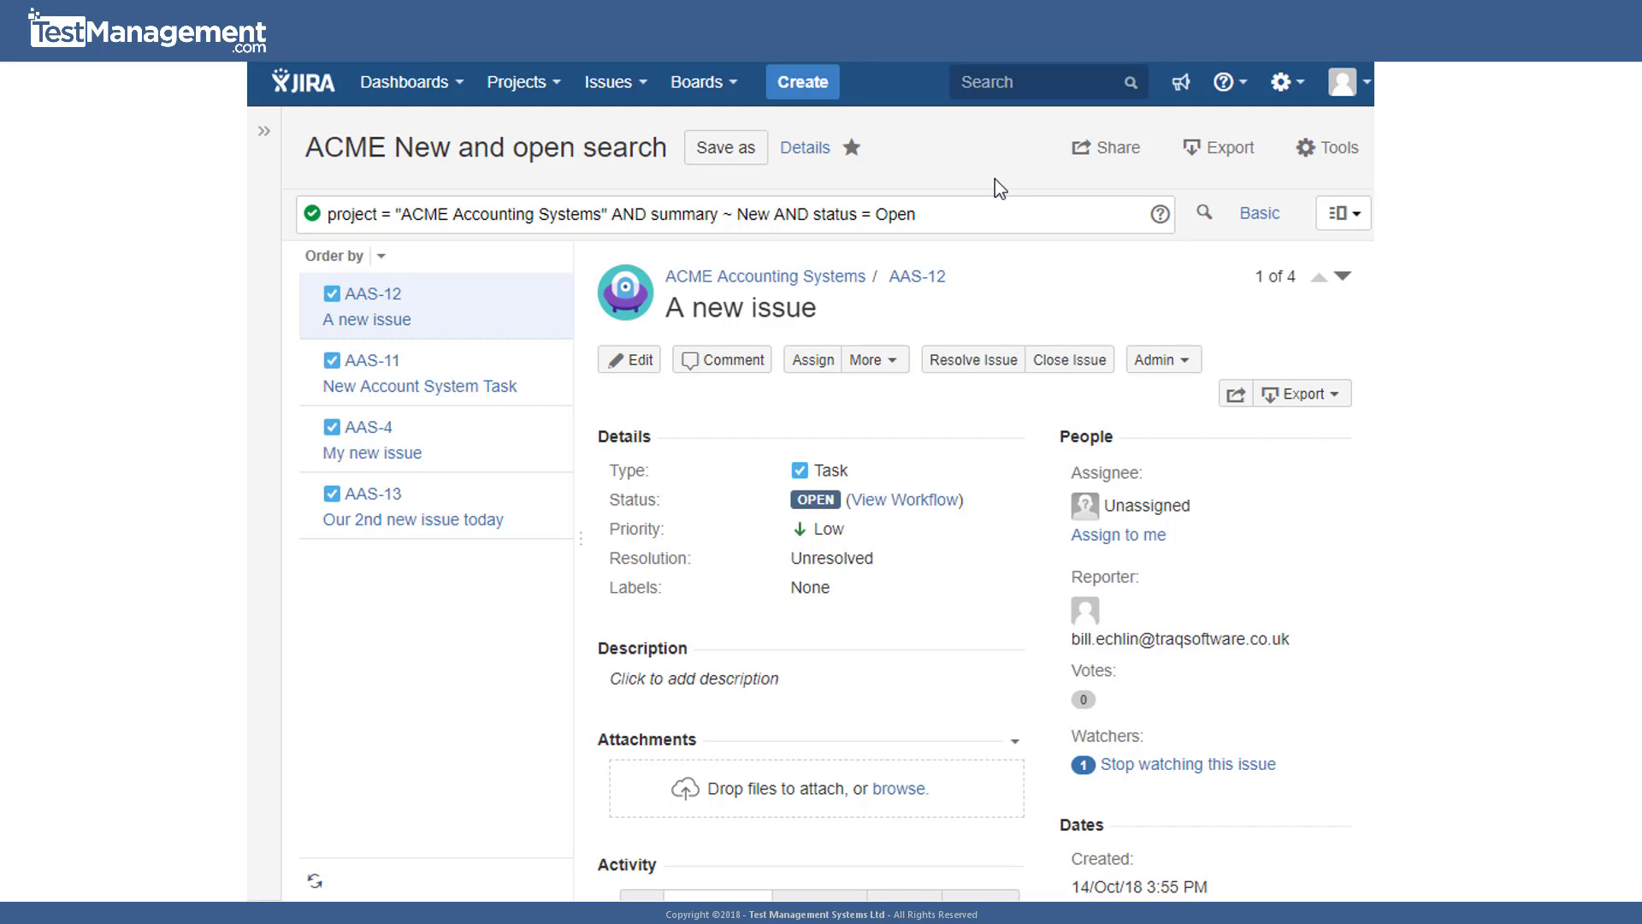